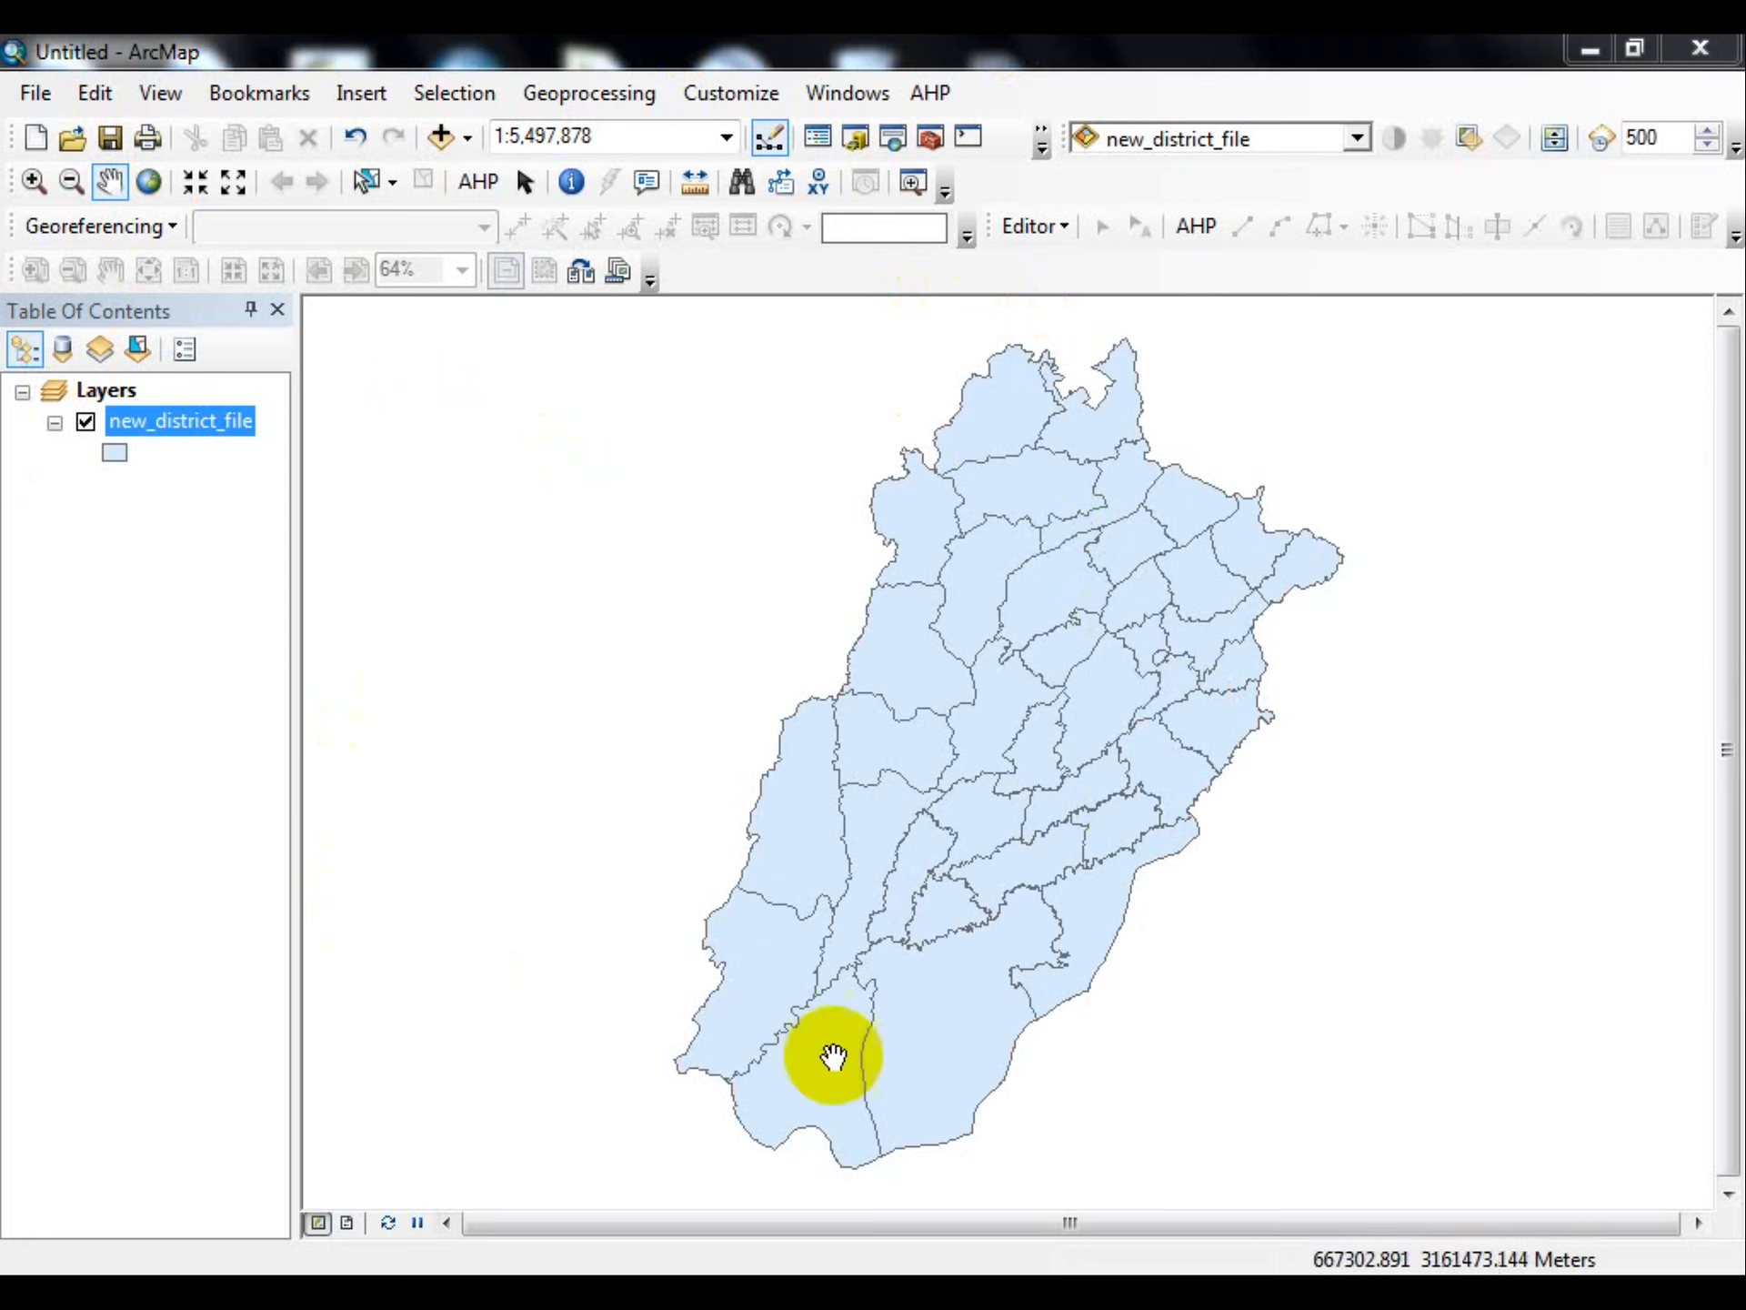
- Open the attribute table of new_district_file and look through its district, area, perimeter and shape fields
{"action": "right_click", "coordinate": [145, 424]}
{"action": "left_click", "coordinate": [187, 529]}
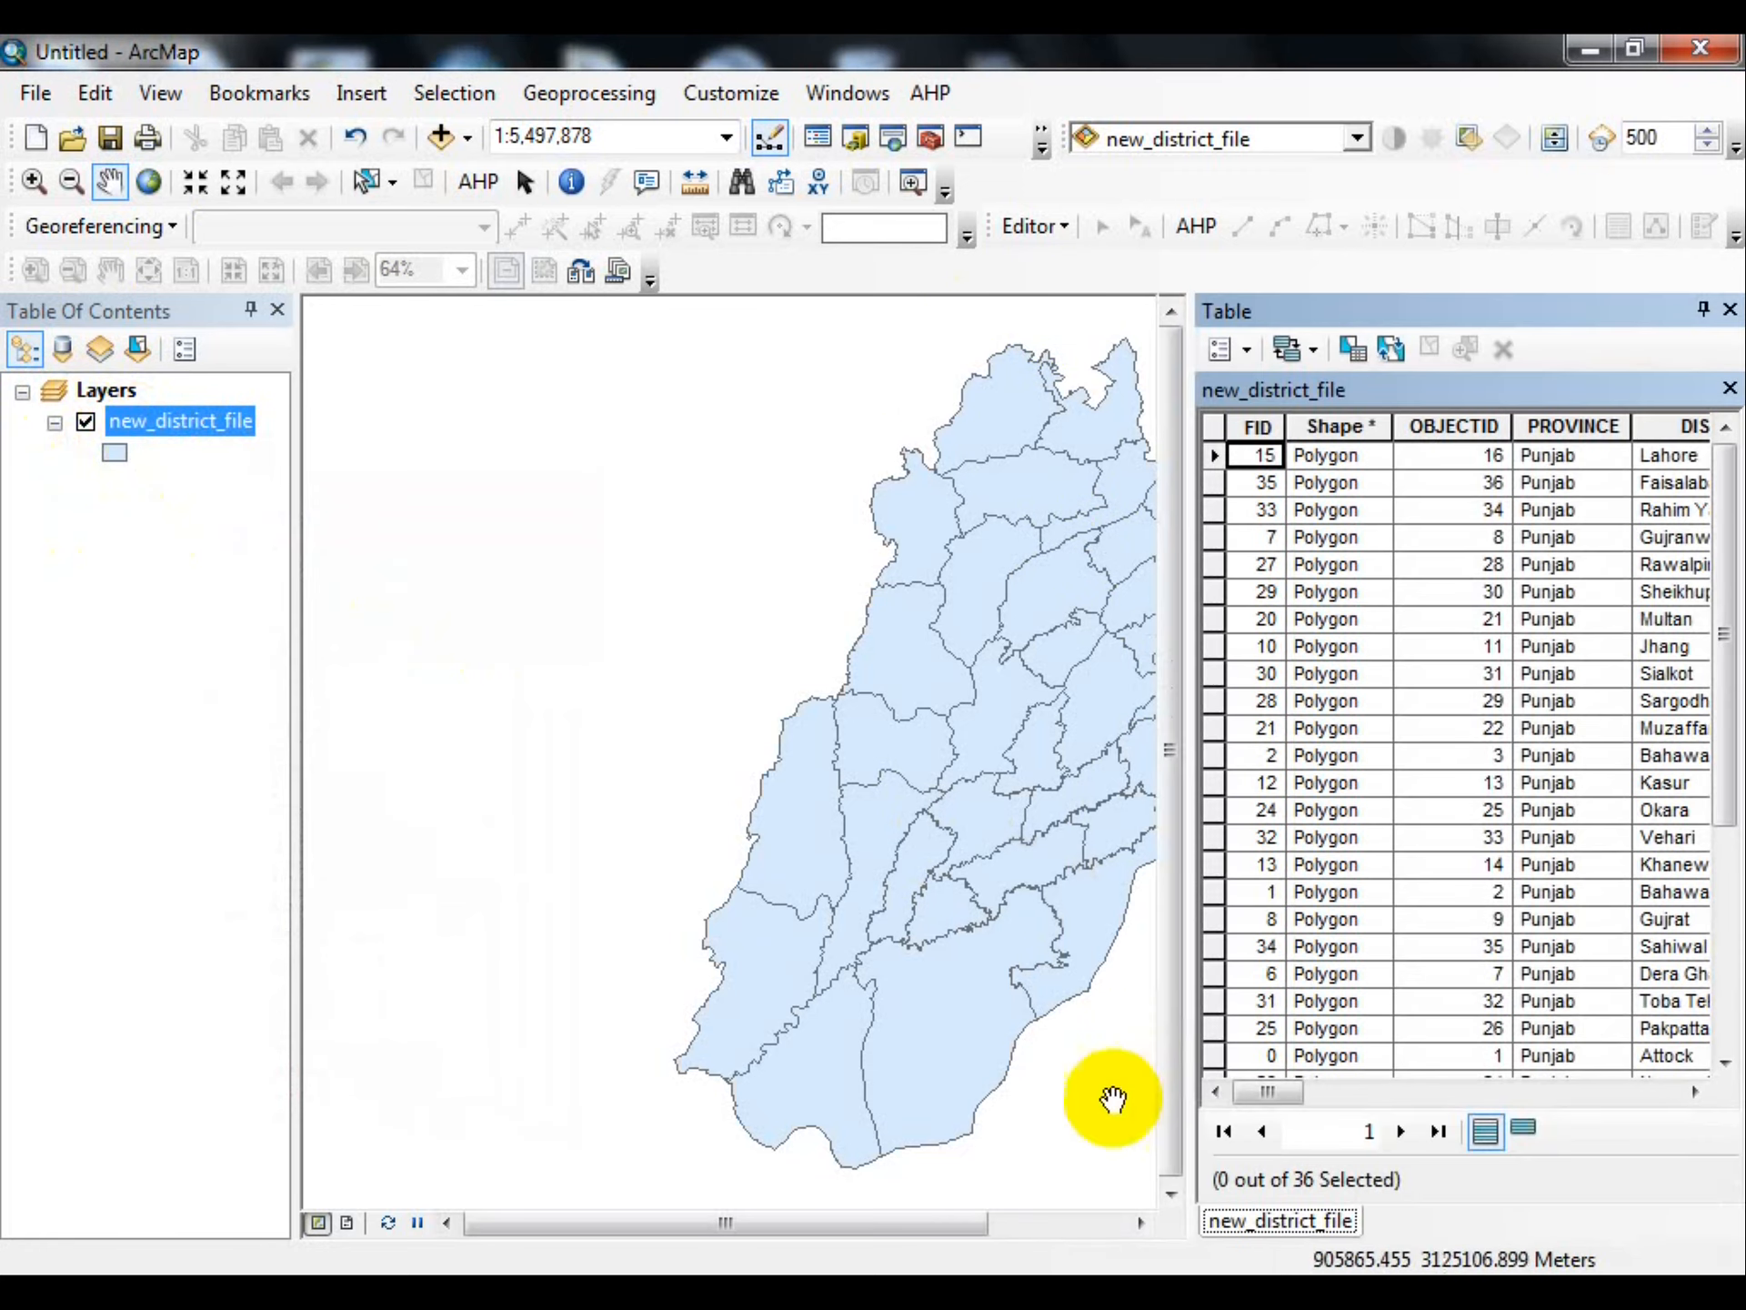
{"action": "left_click", "coordinate": [1692, 1089]}
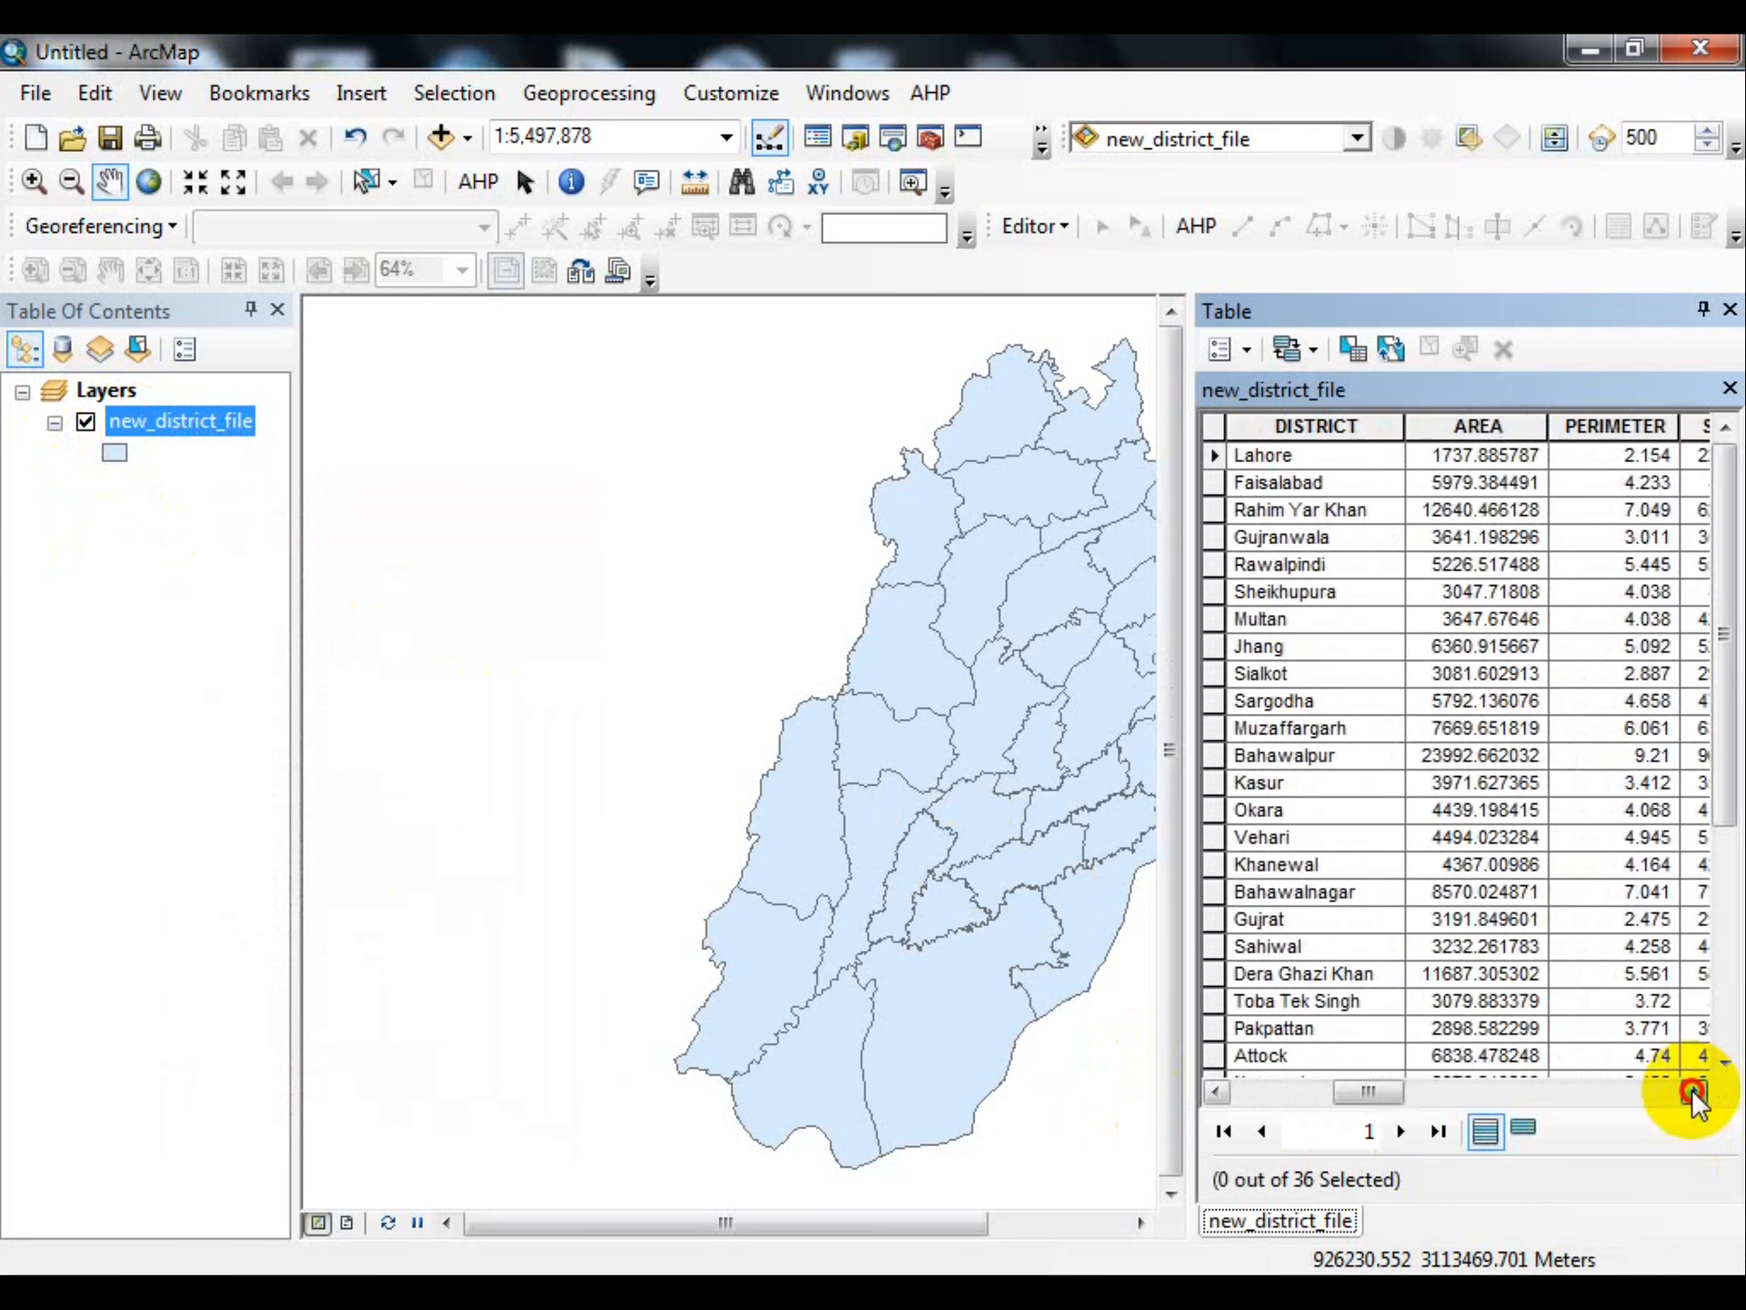
{"action": "left_click", "coordinate": [1692, 1091]}
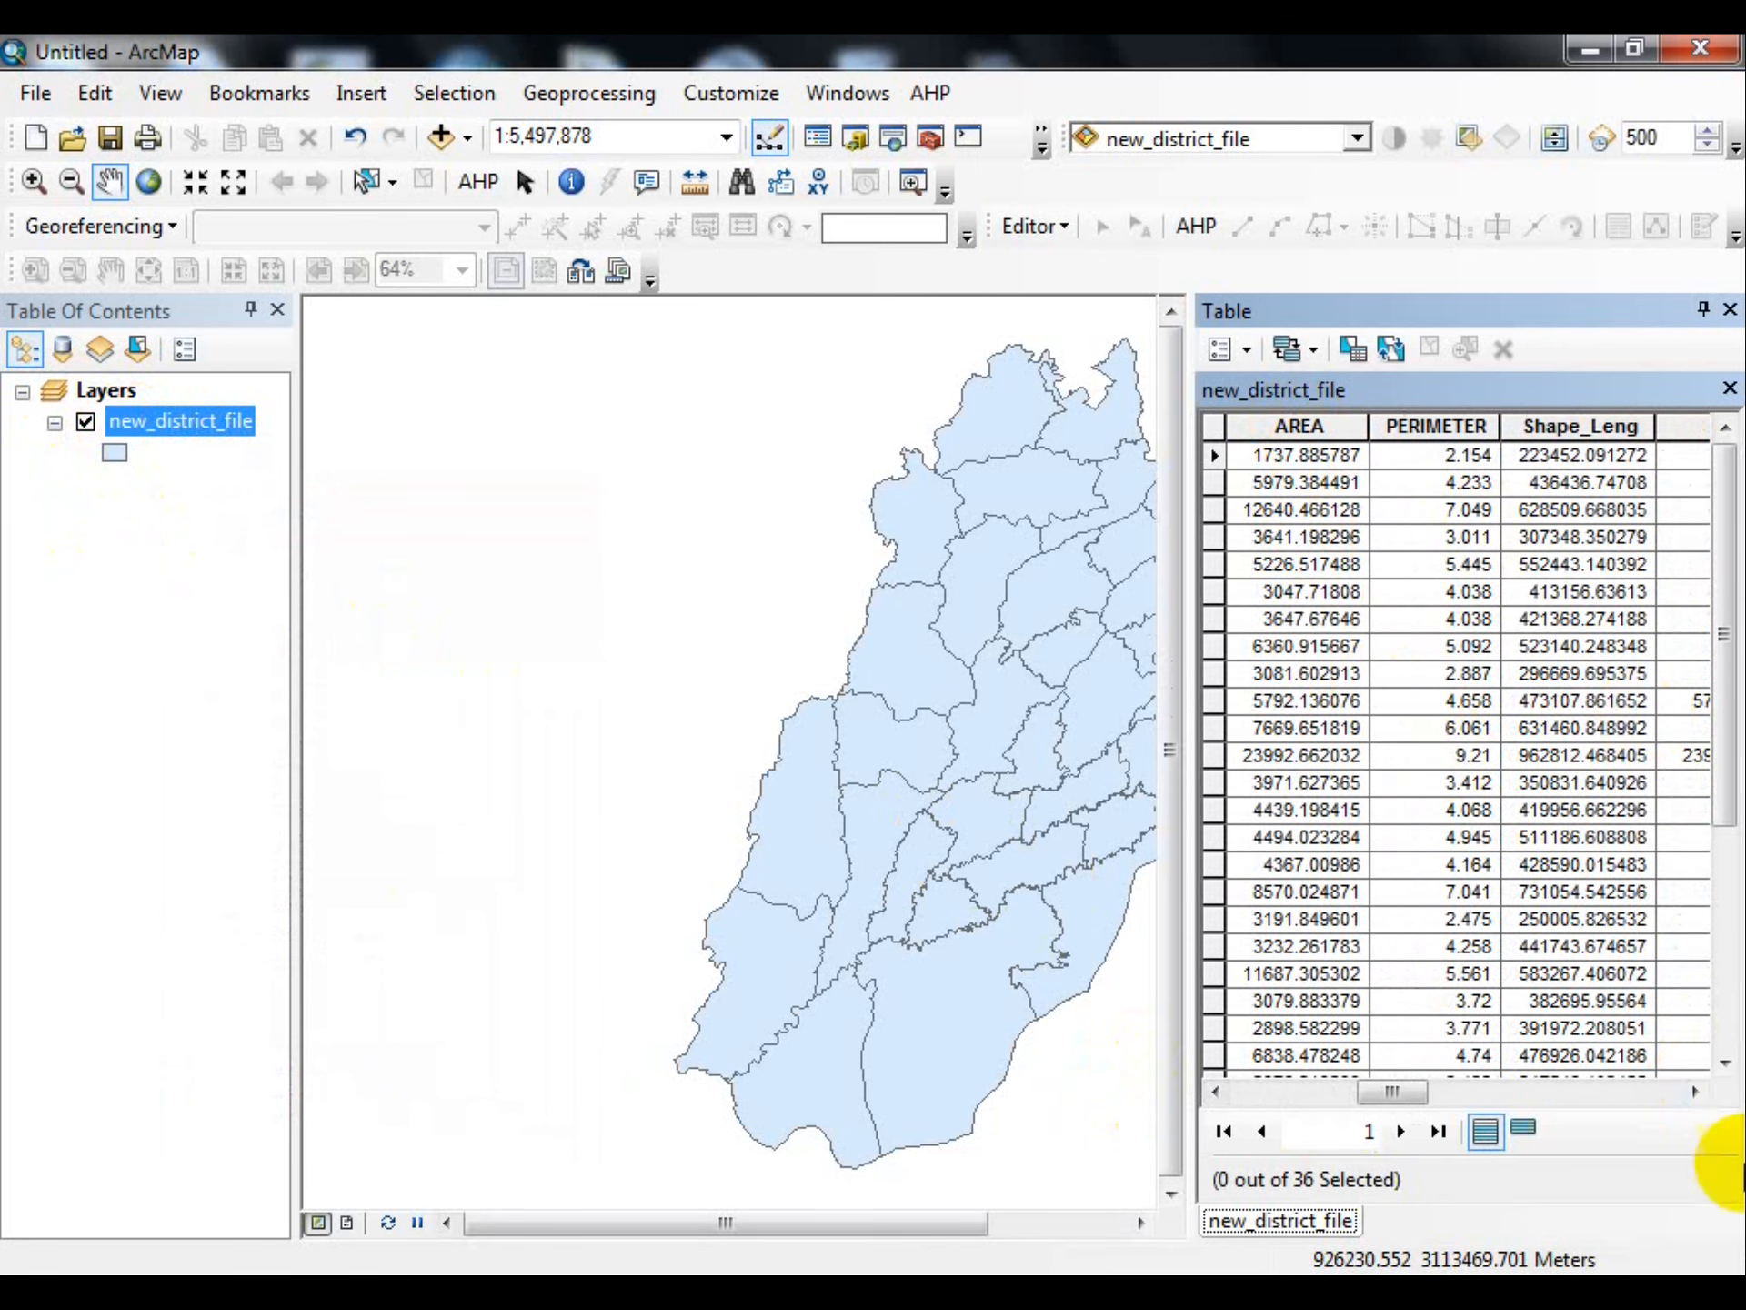
{"action": "left_click", "coordinate": [1691, 1090]}
{"action": "left_click", "coordinate": [1691, 1089]}
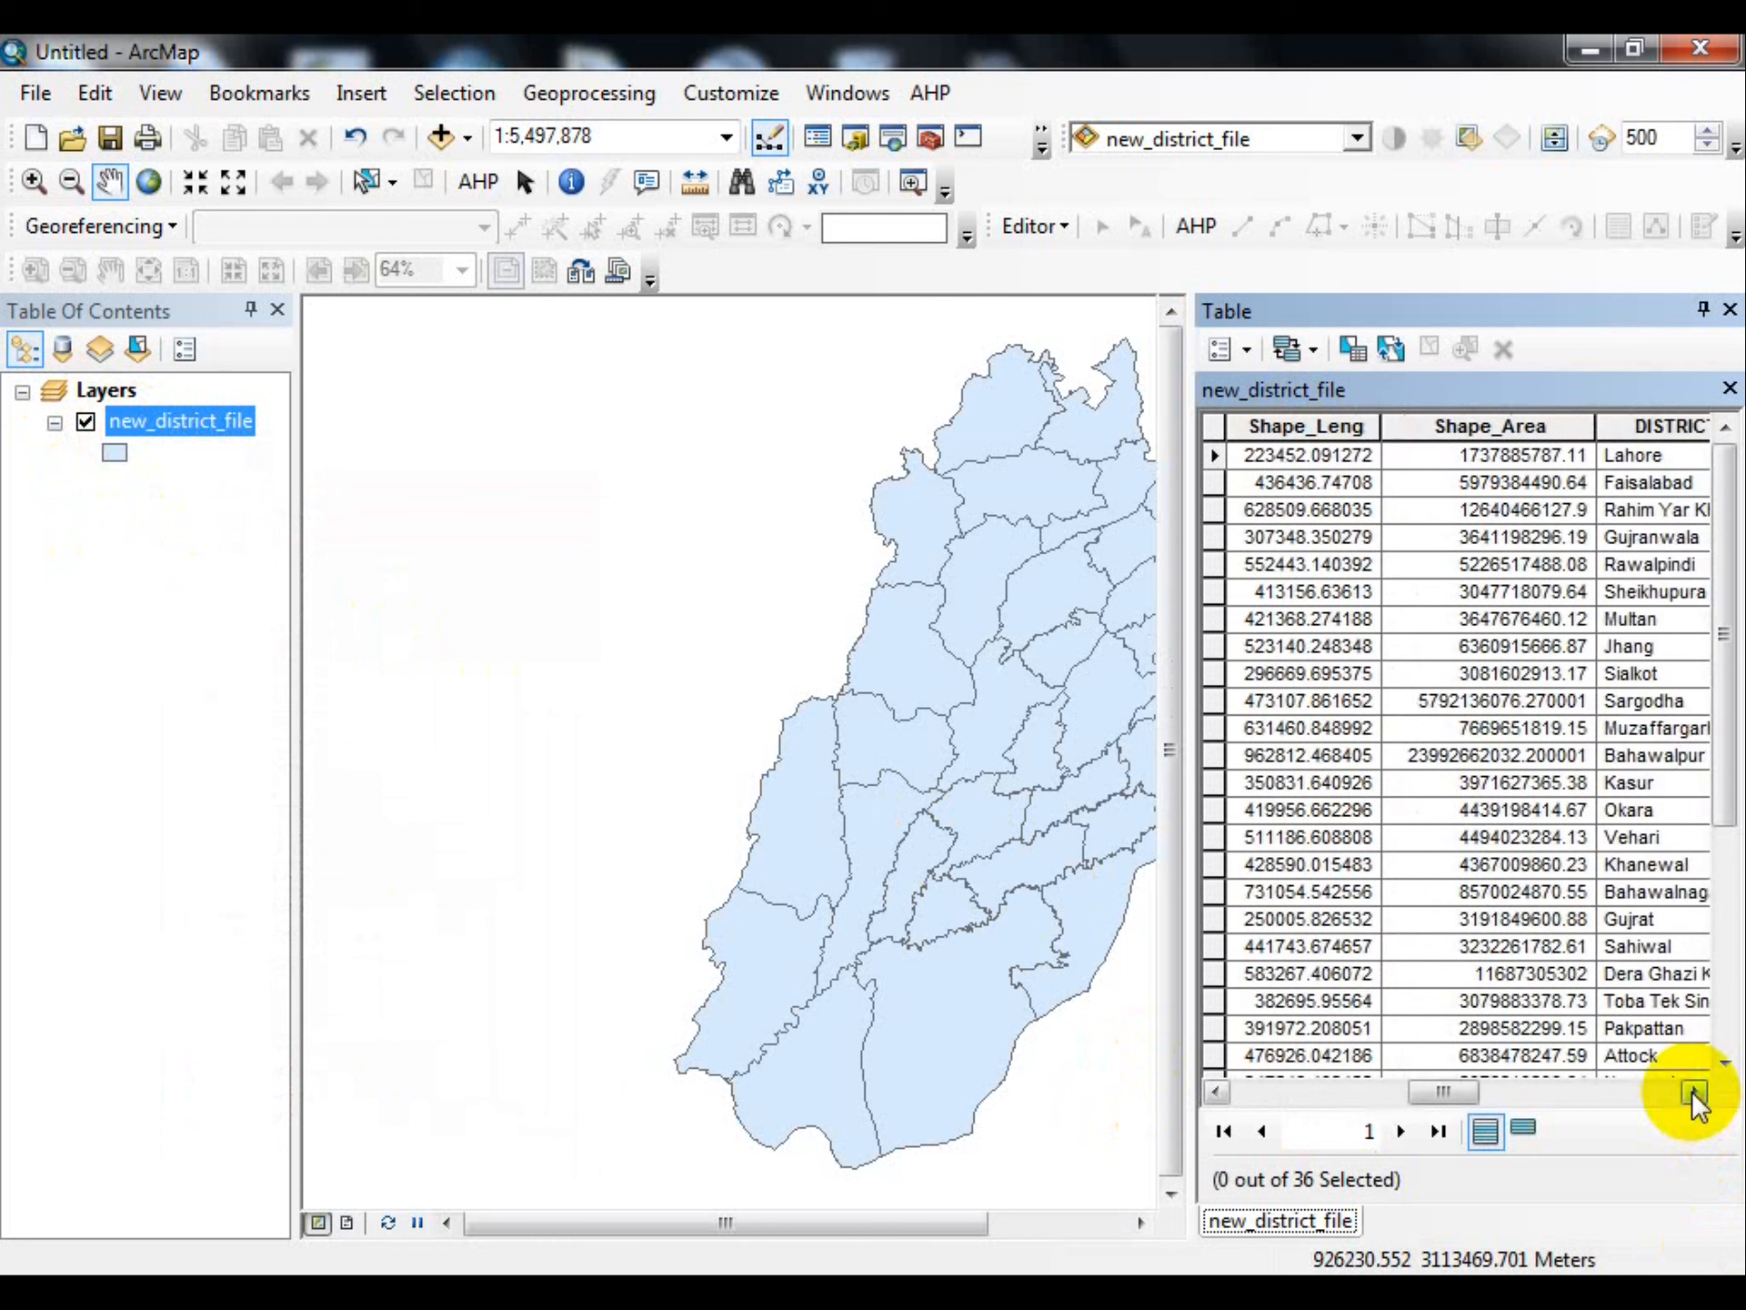
{"action": "left_click", "coordinate": [1692, 1090]}
{"action": "left_click", "coordinate": [1692, 1090]}
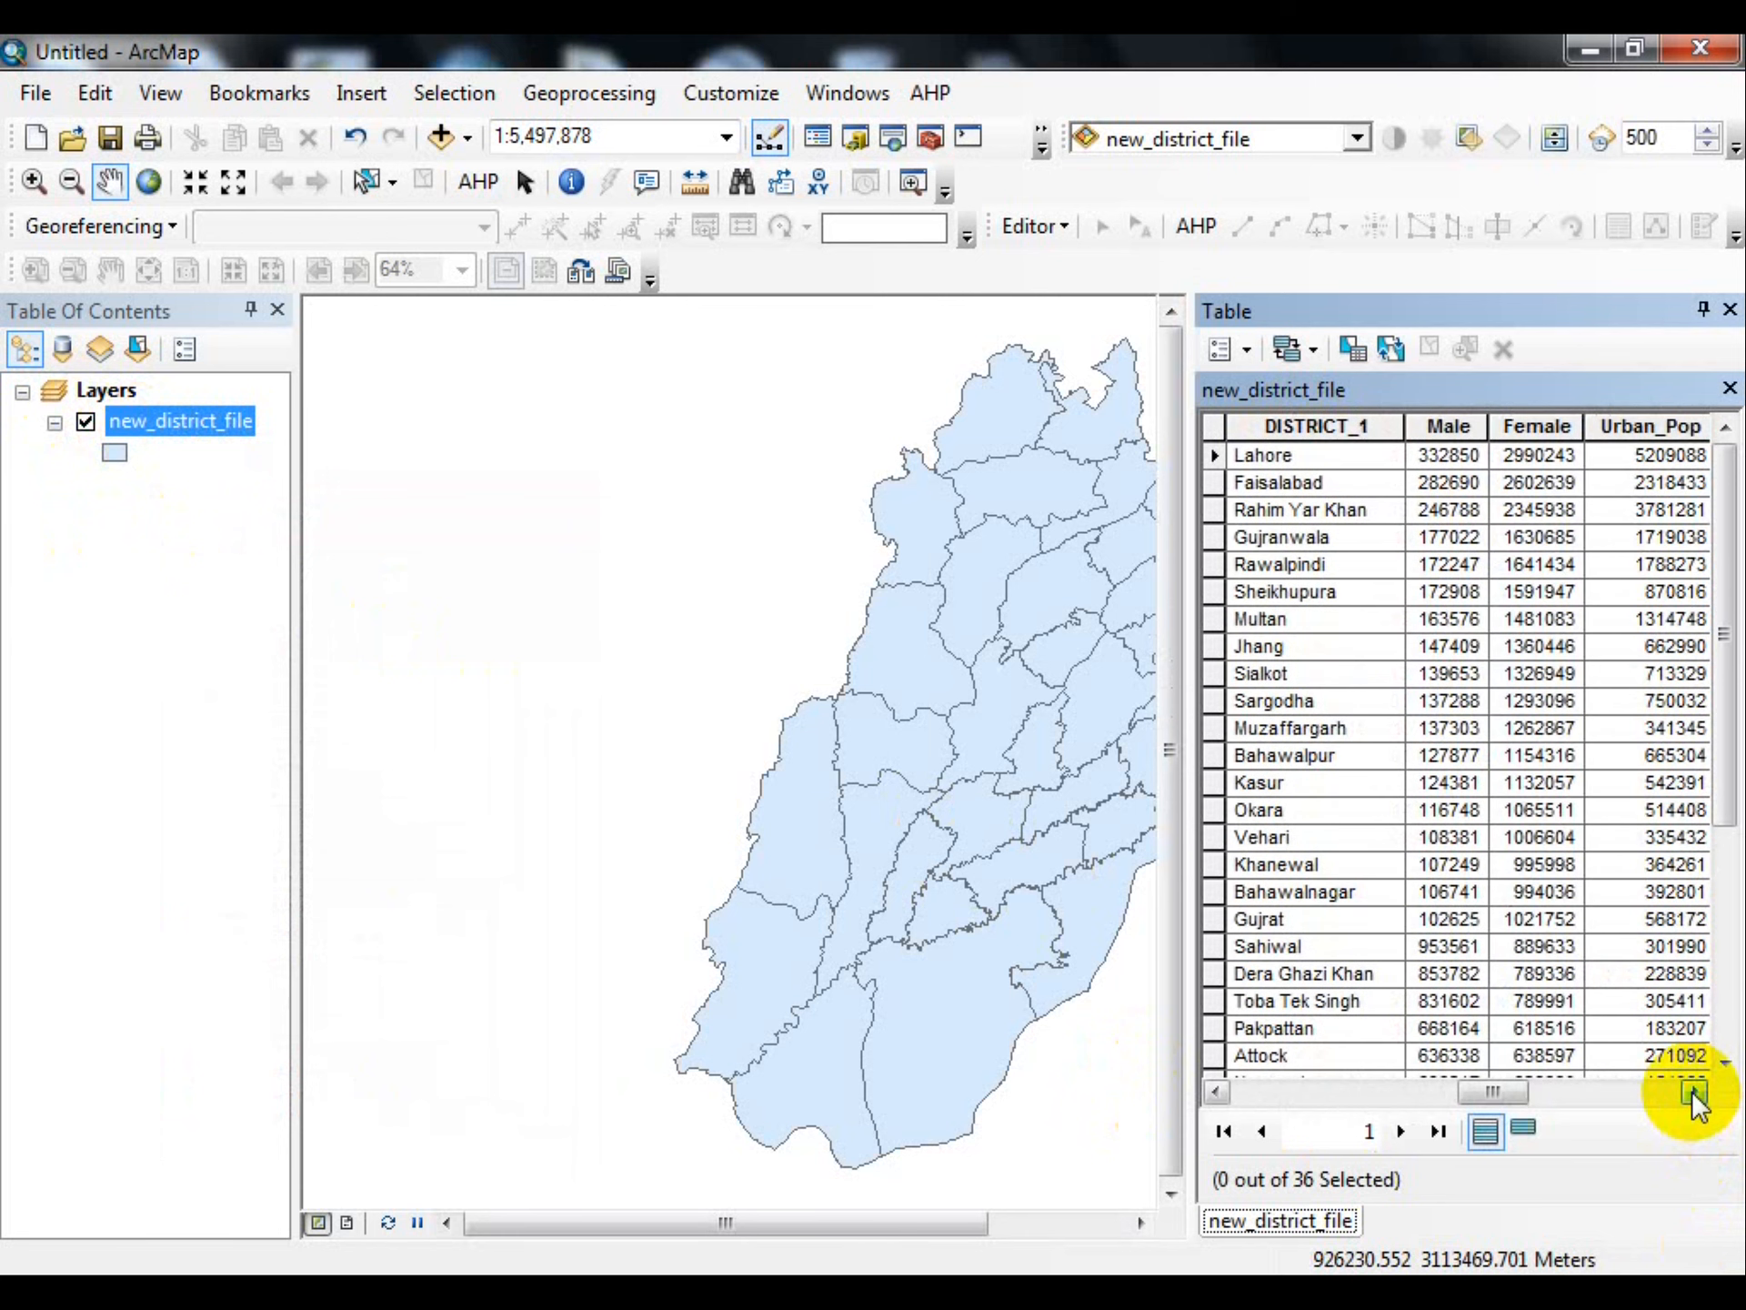
- Examine the male, female, urban, rural, total population, density and percentage fields, and close the attribute table
{"action": "left_click", "coordinate": [1452, 428]}
{"action": "left_click", "coordinate": [1531, 428]}
{"action": "left_click", "coordinate": [1673, 428]}
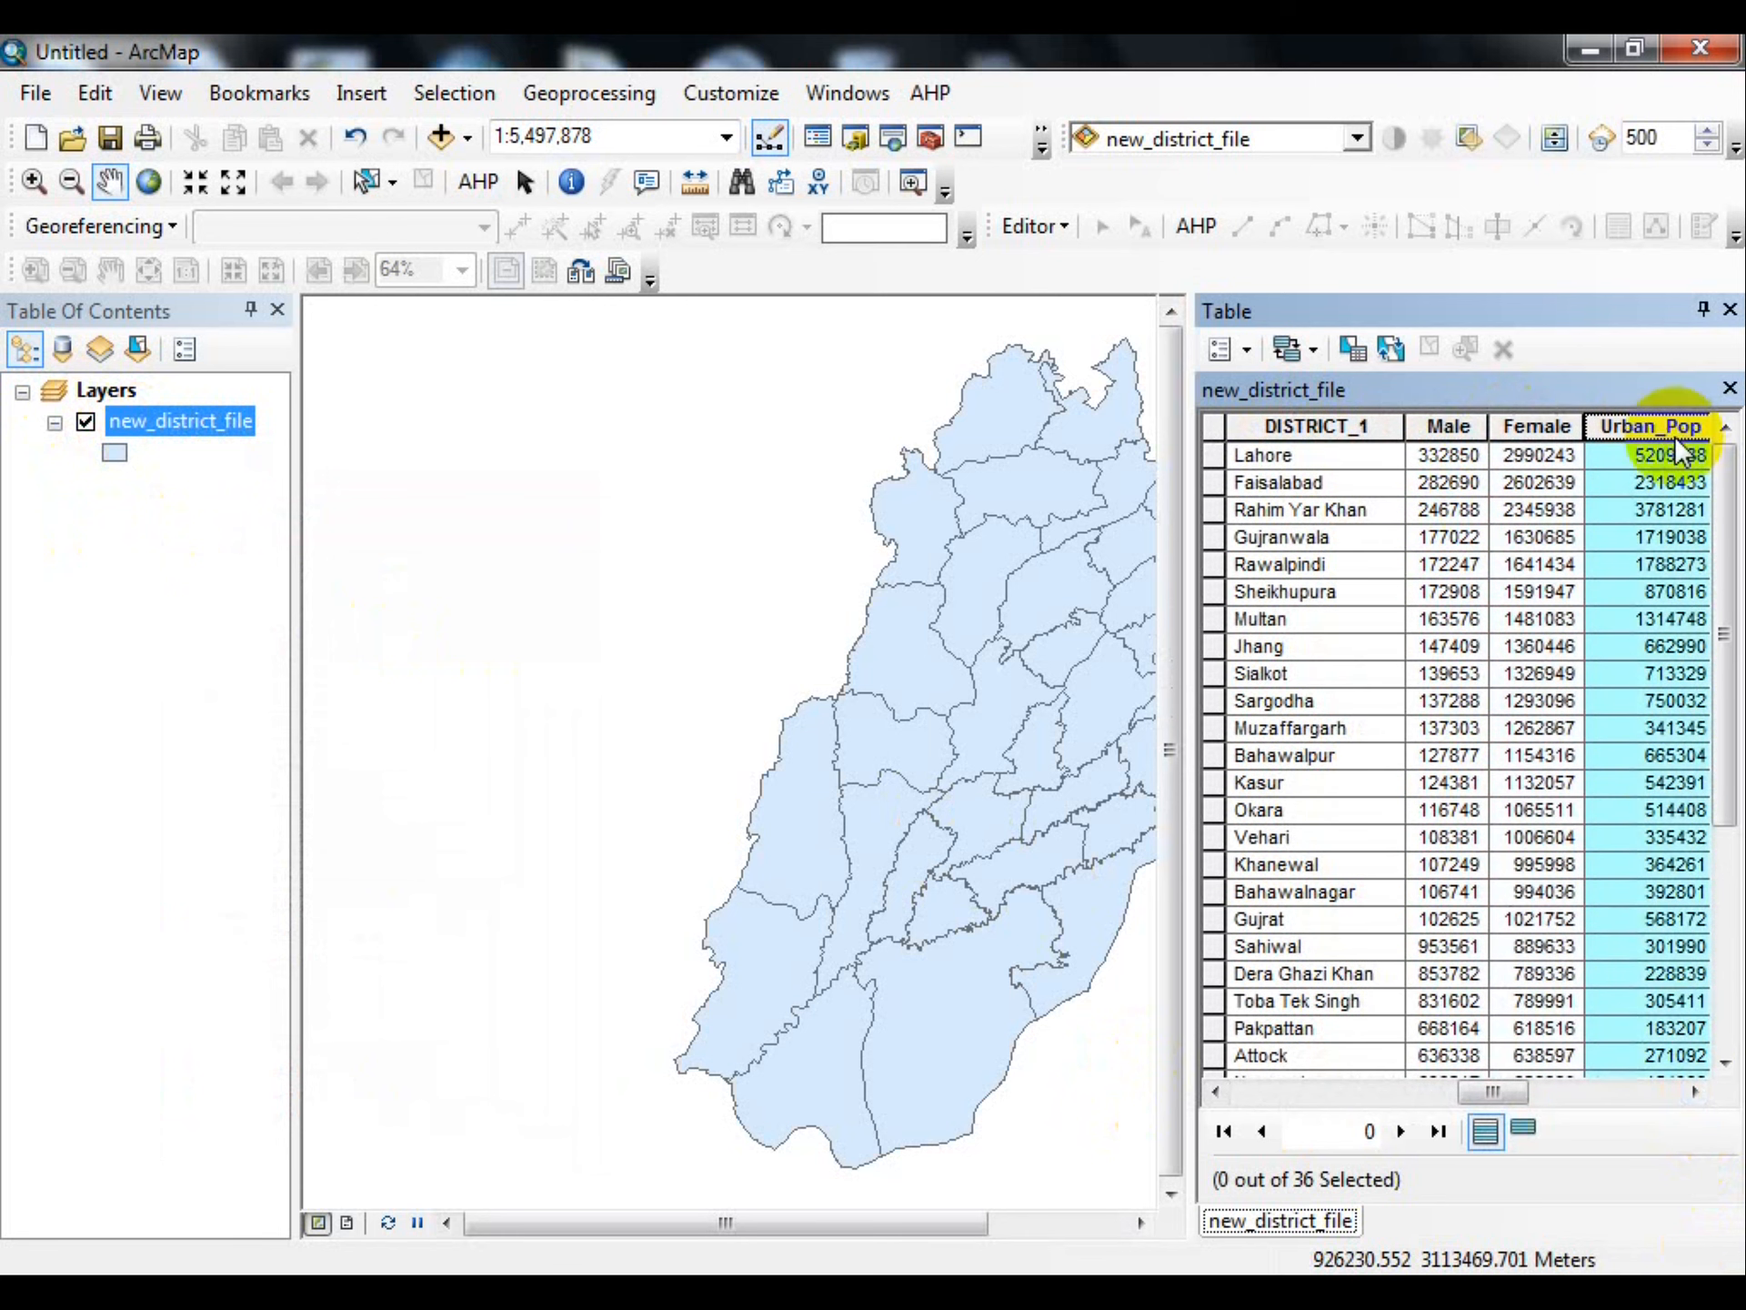
{"action": "left_click", "coordinate": [1694, 1090]}
{"action": "left_click", "coordinate": [1695, 1089]}
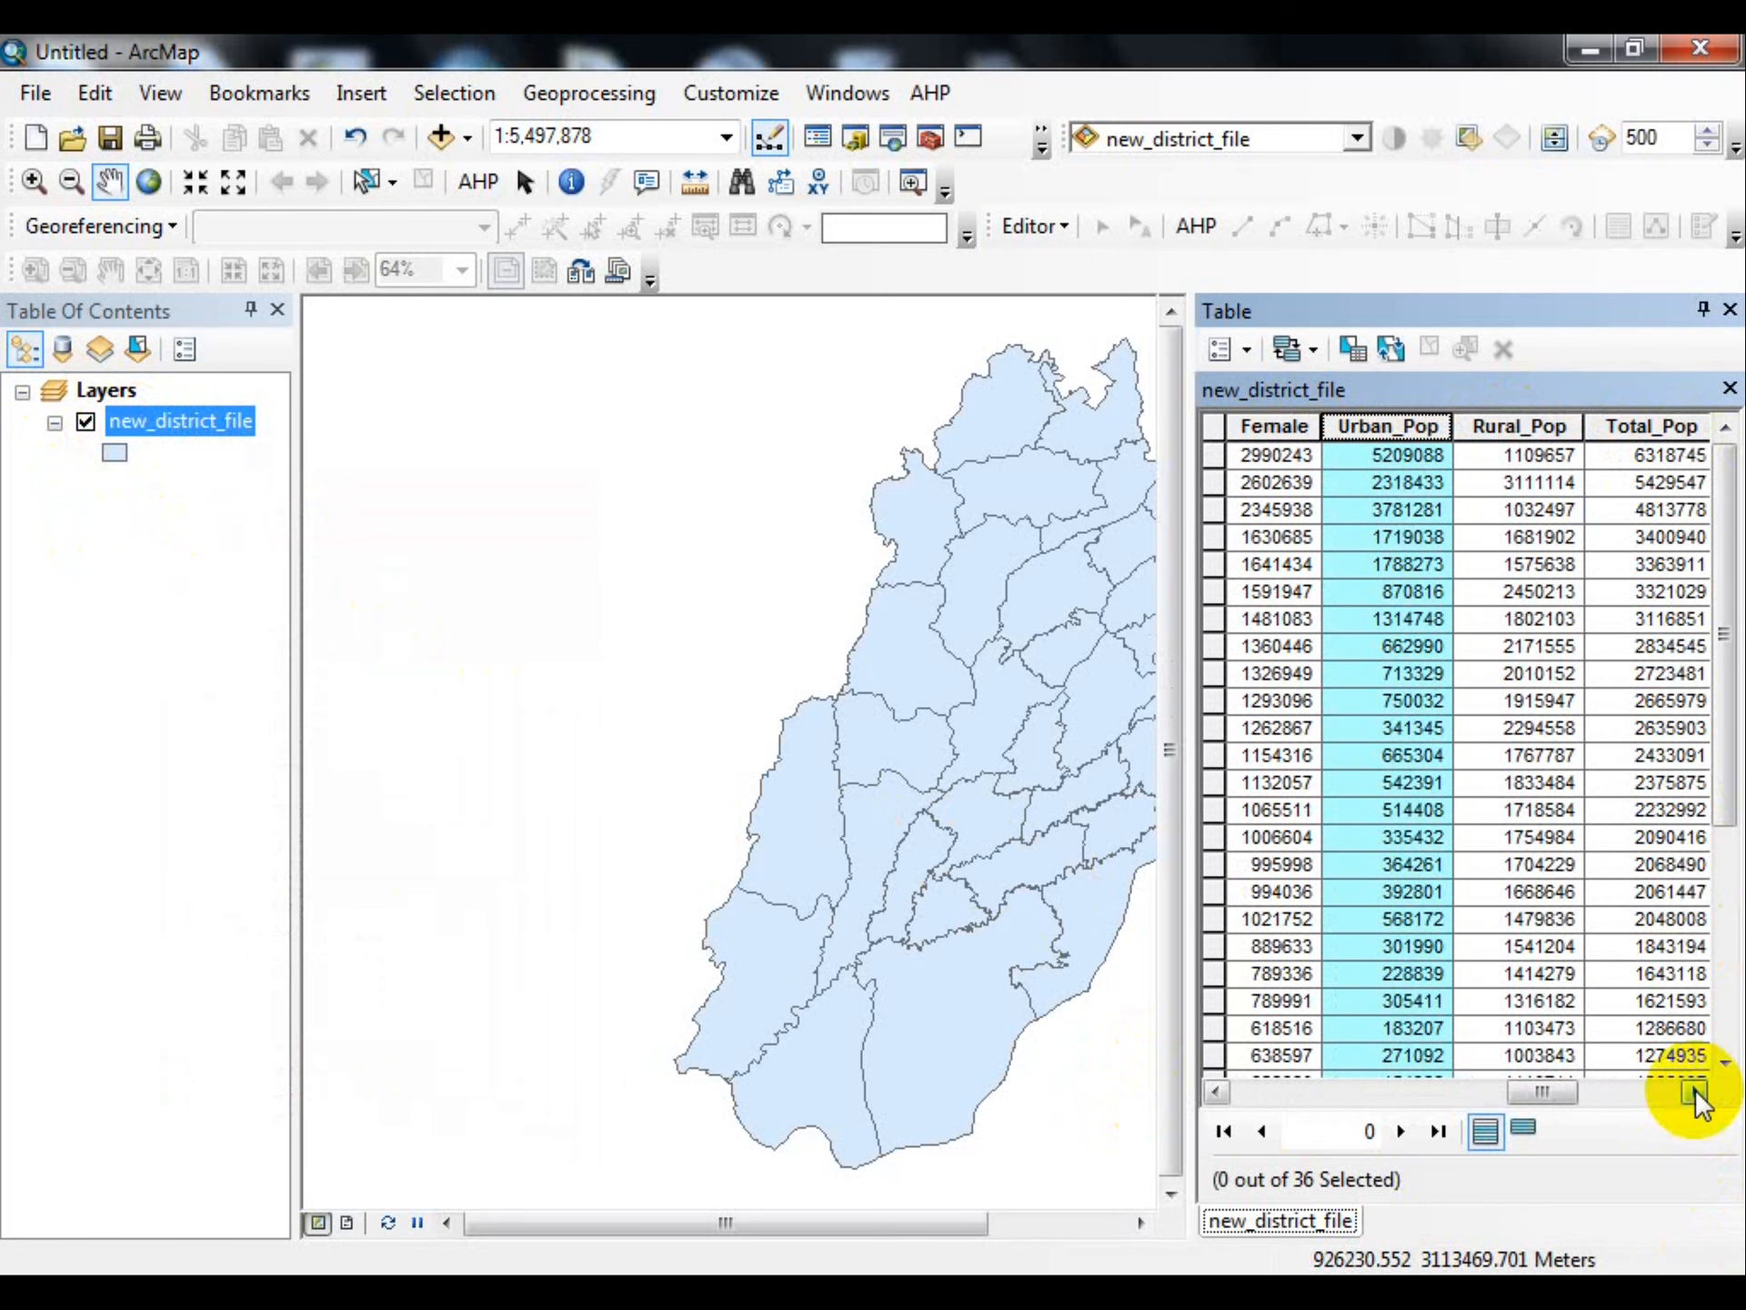
{"action": "left_click", "coordinate": [1696, 1088]}
{"action": "left_click", "coordinate": [1695, 1088]}
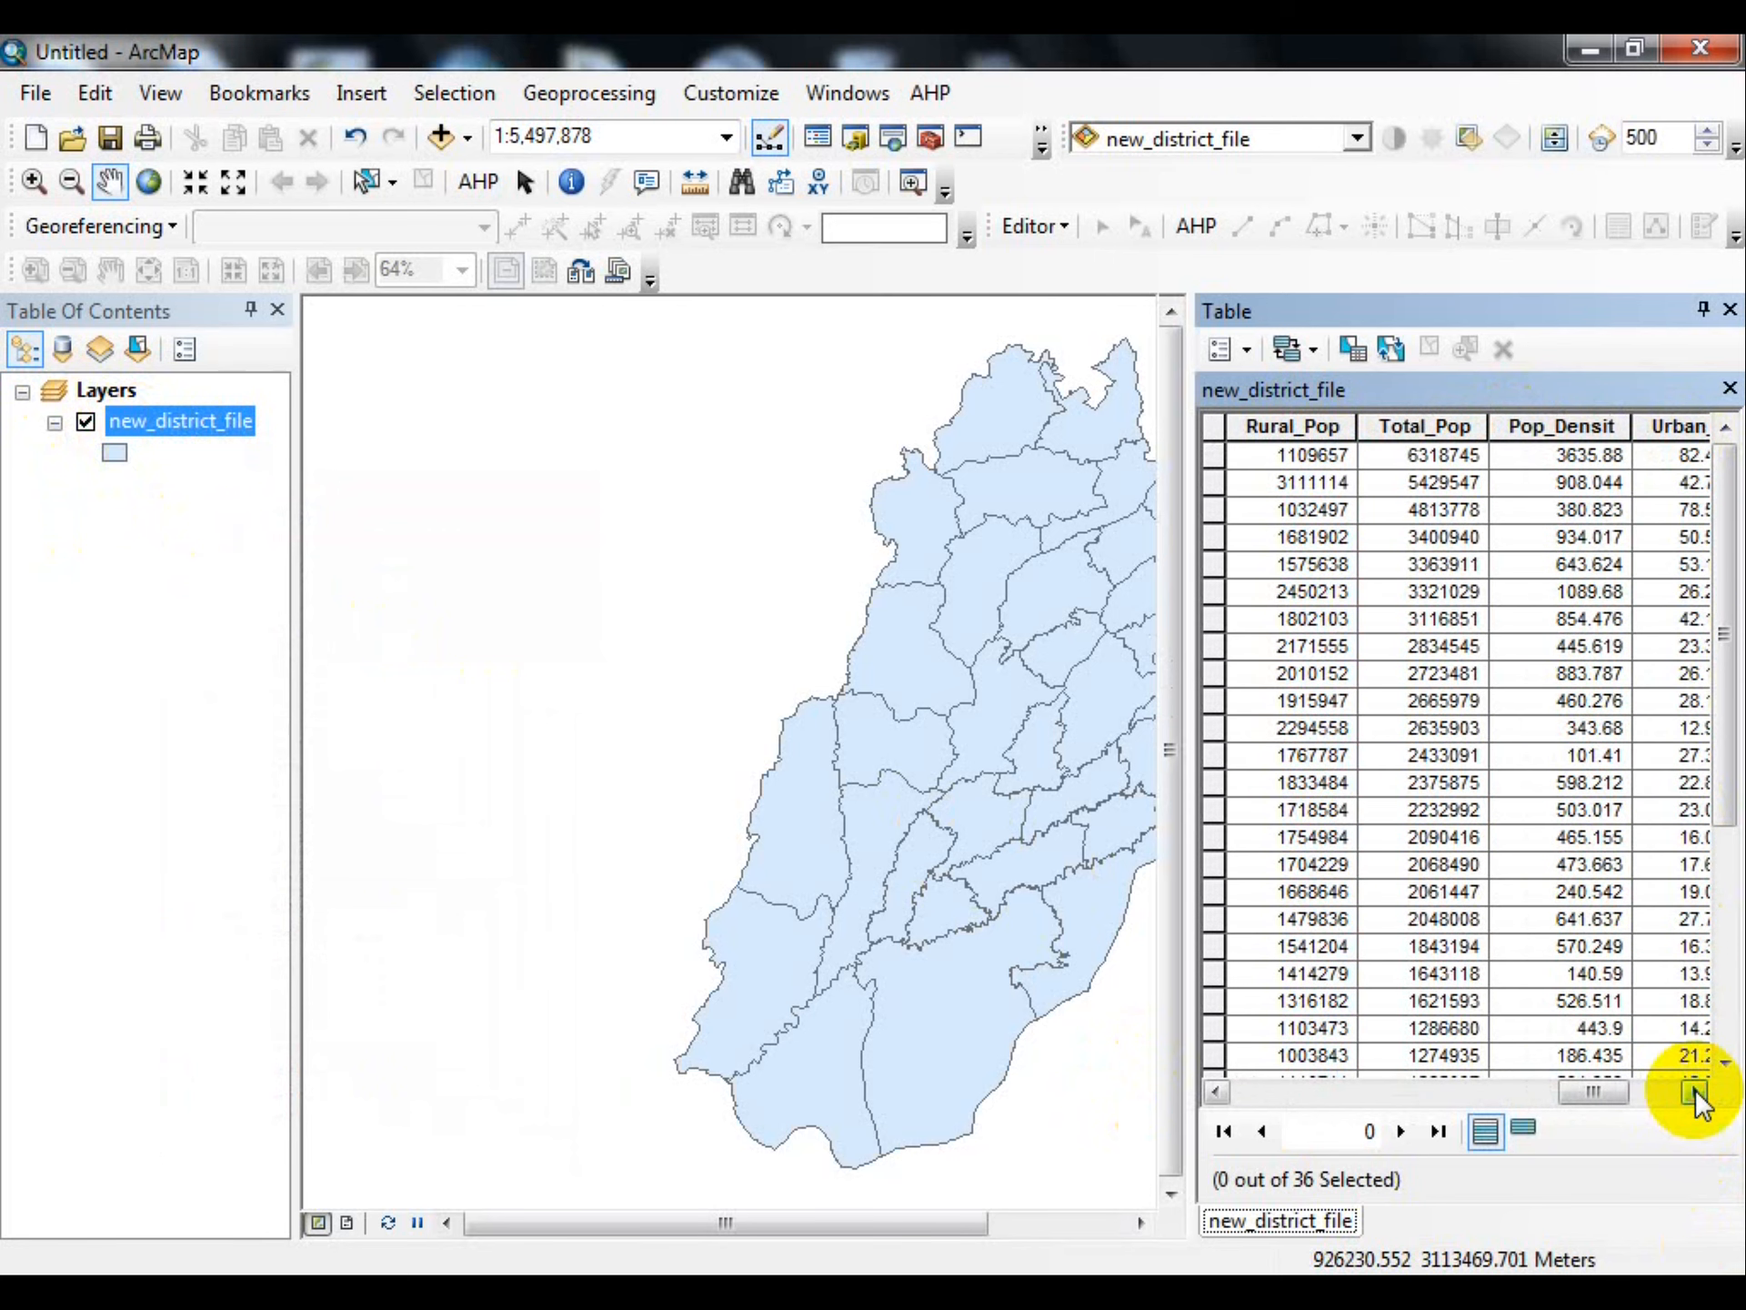
{"action": "left_click", "coordinate": [1695, 1088]}
{"action": "left_click", "coordinate": [1695, 1088]}
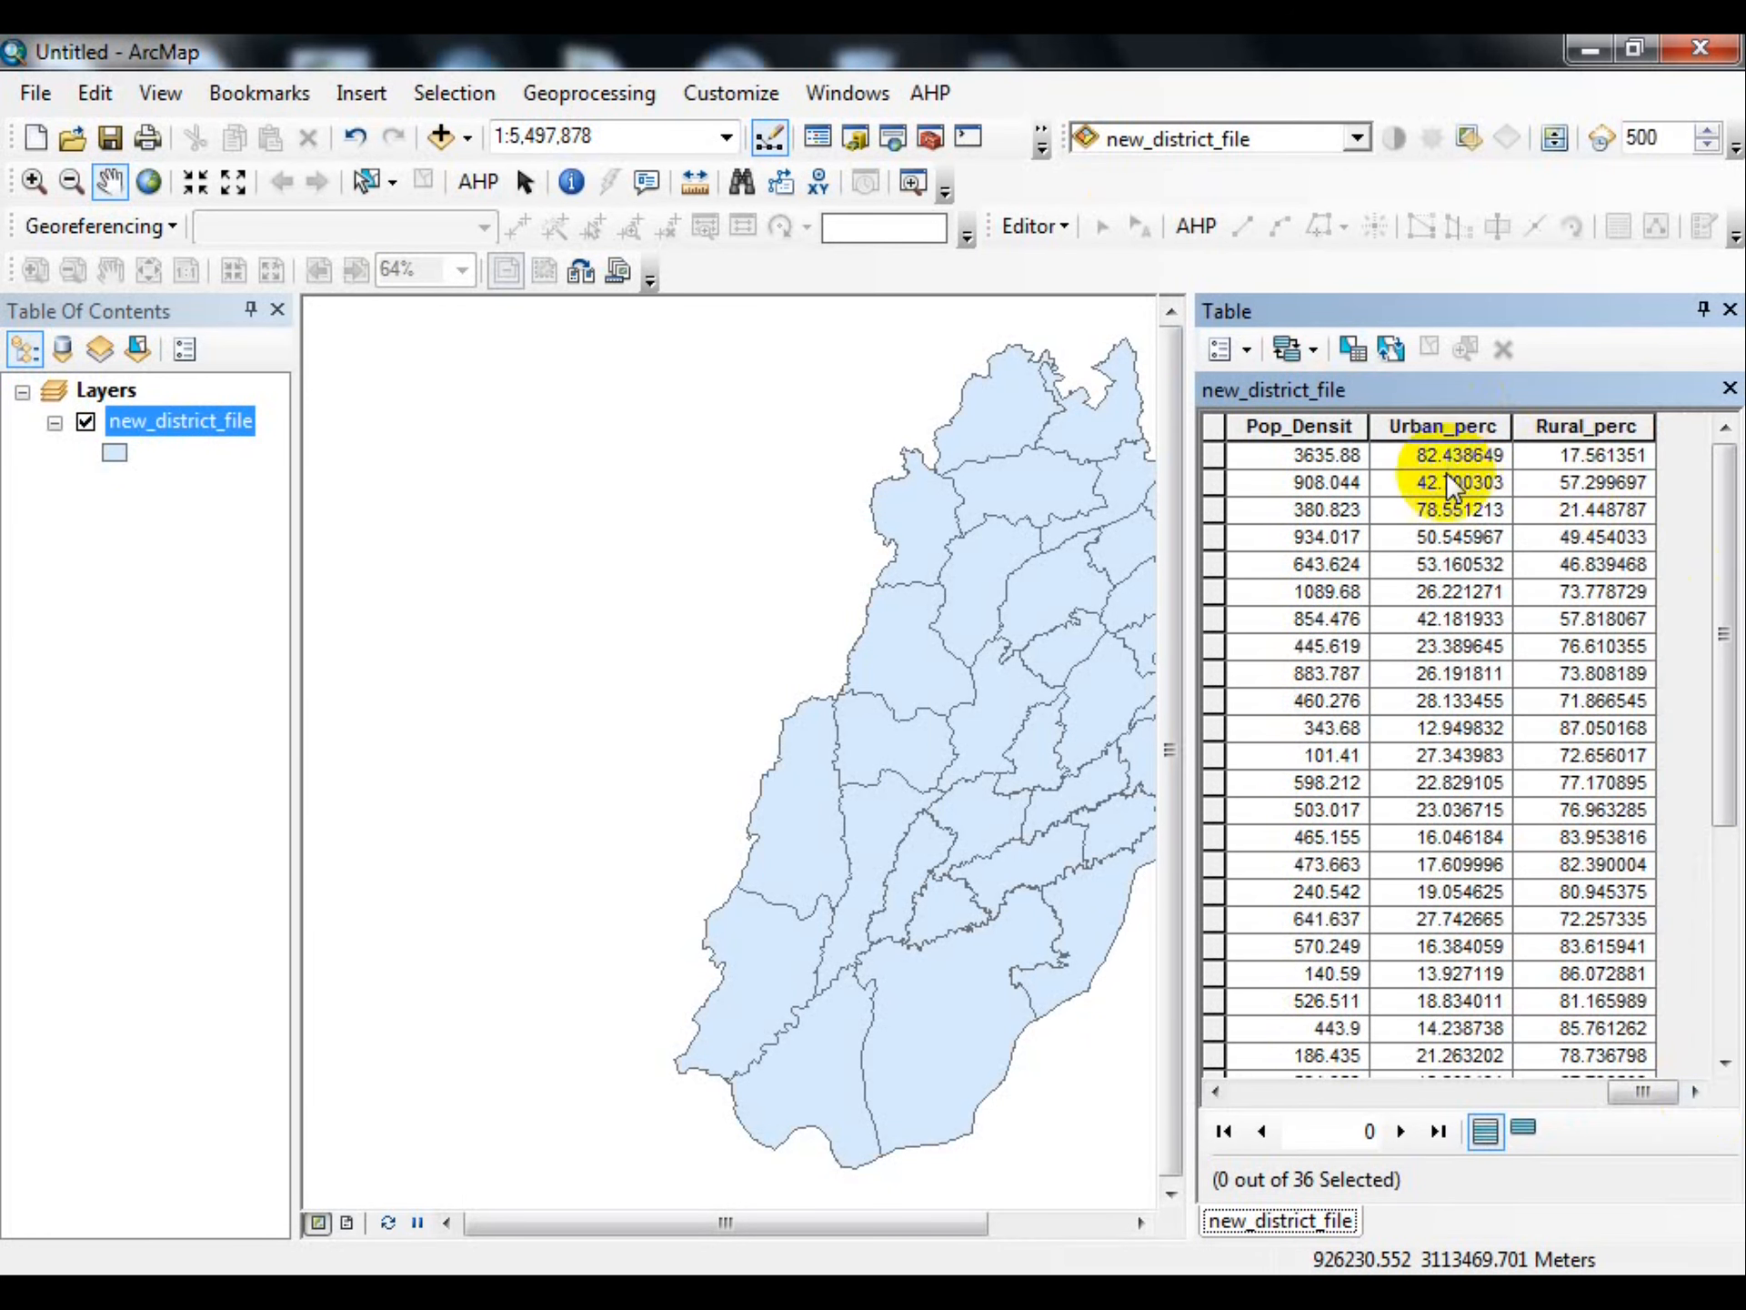
{"action": "left_click", "coordinate": [1724, 312]}
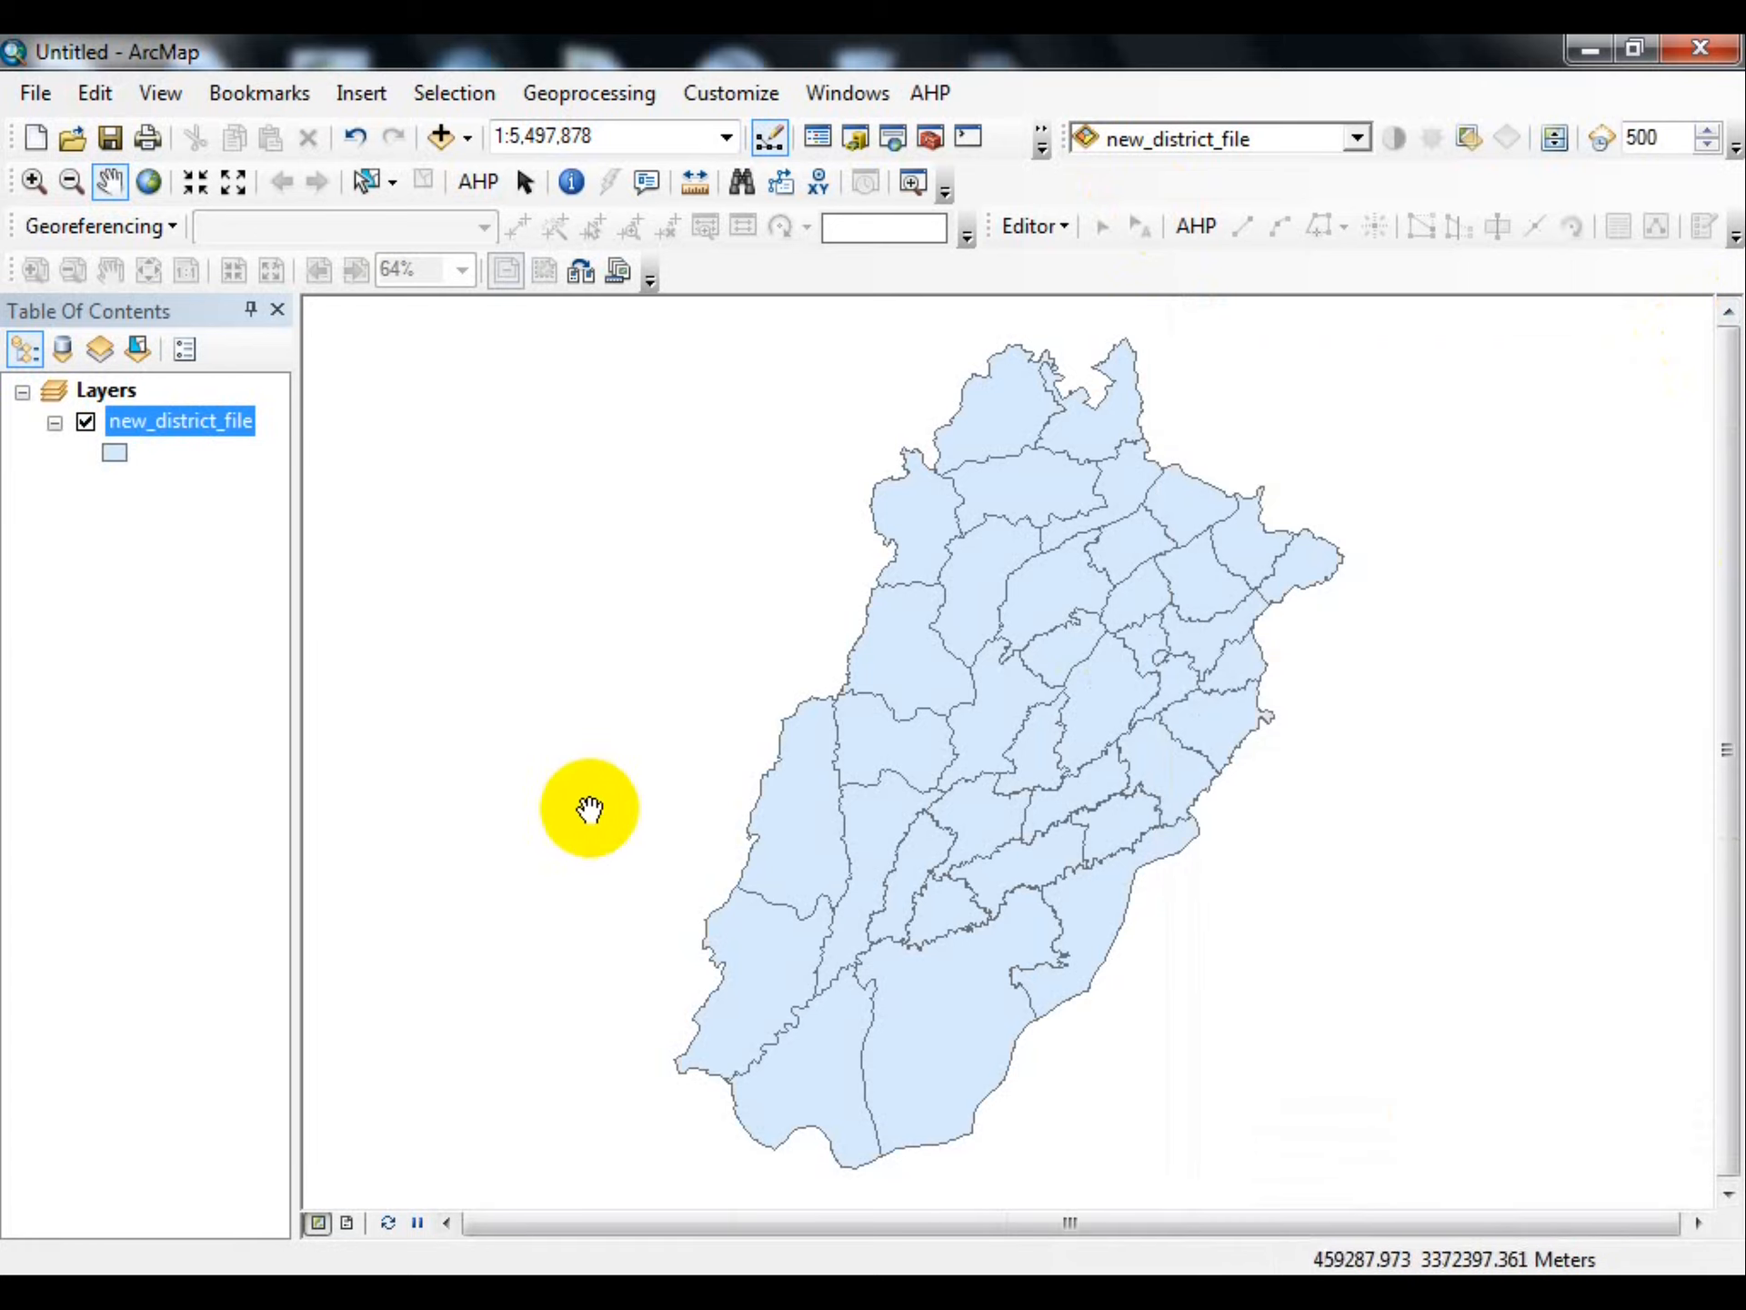
- Set the new_district_file symbology to graduated colors based on the Total_Pop field
{"action": "right_click", "coordinate": [200, 423]}
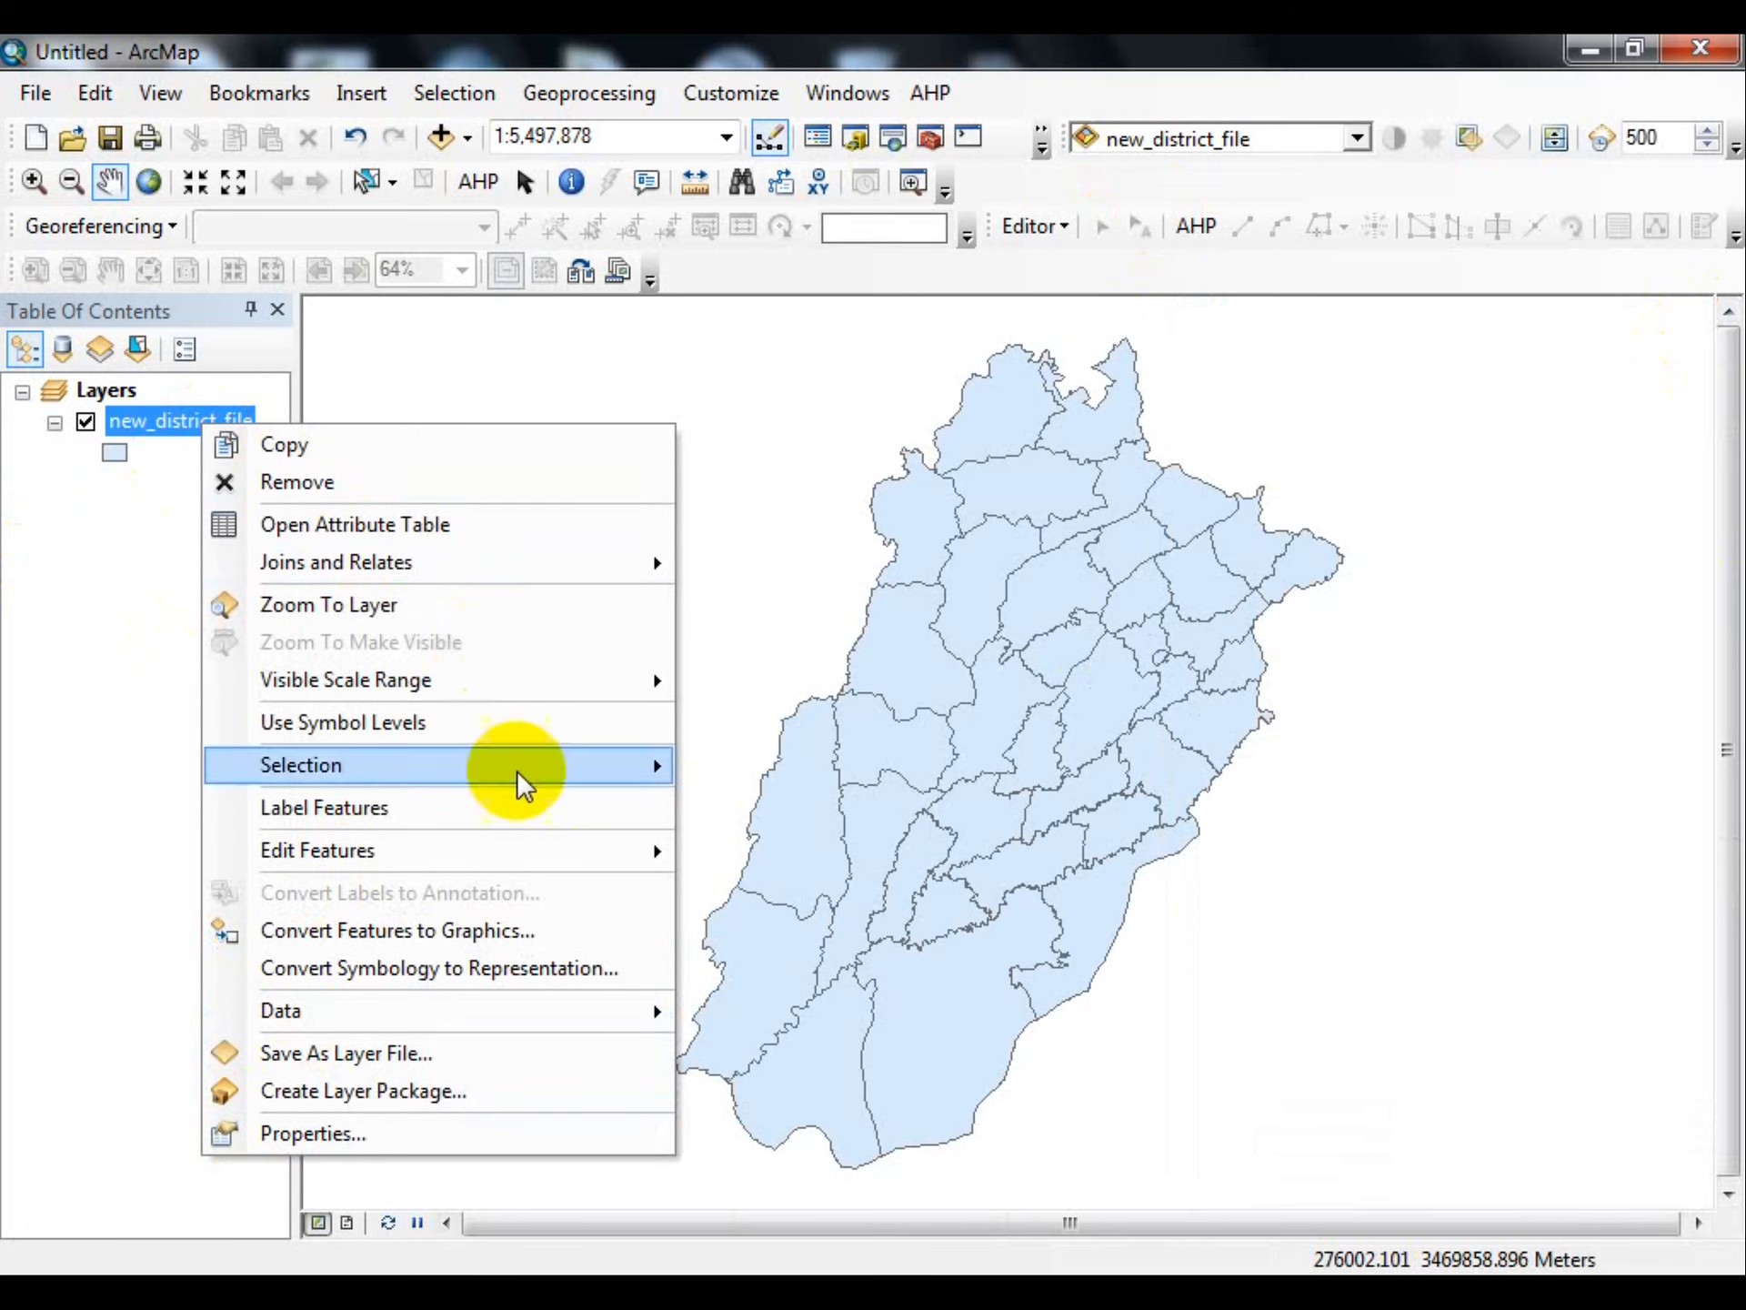
{"action": "left_click", "coordinate": [310, 1147]}
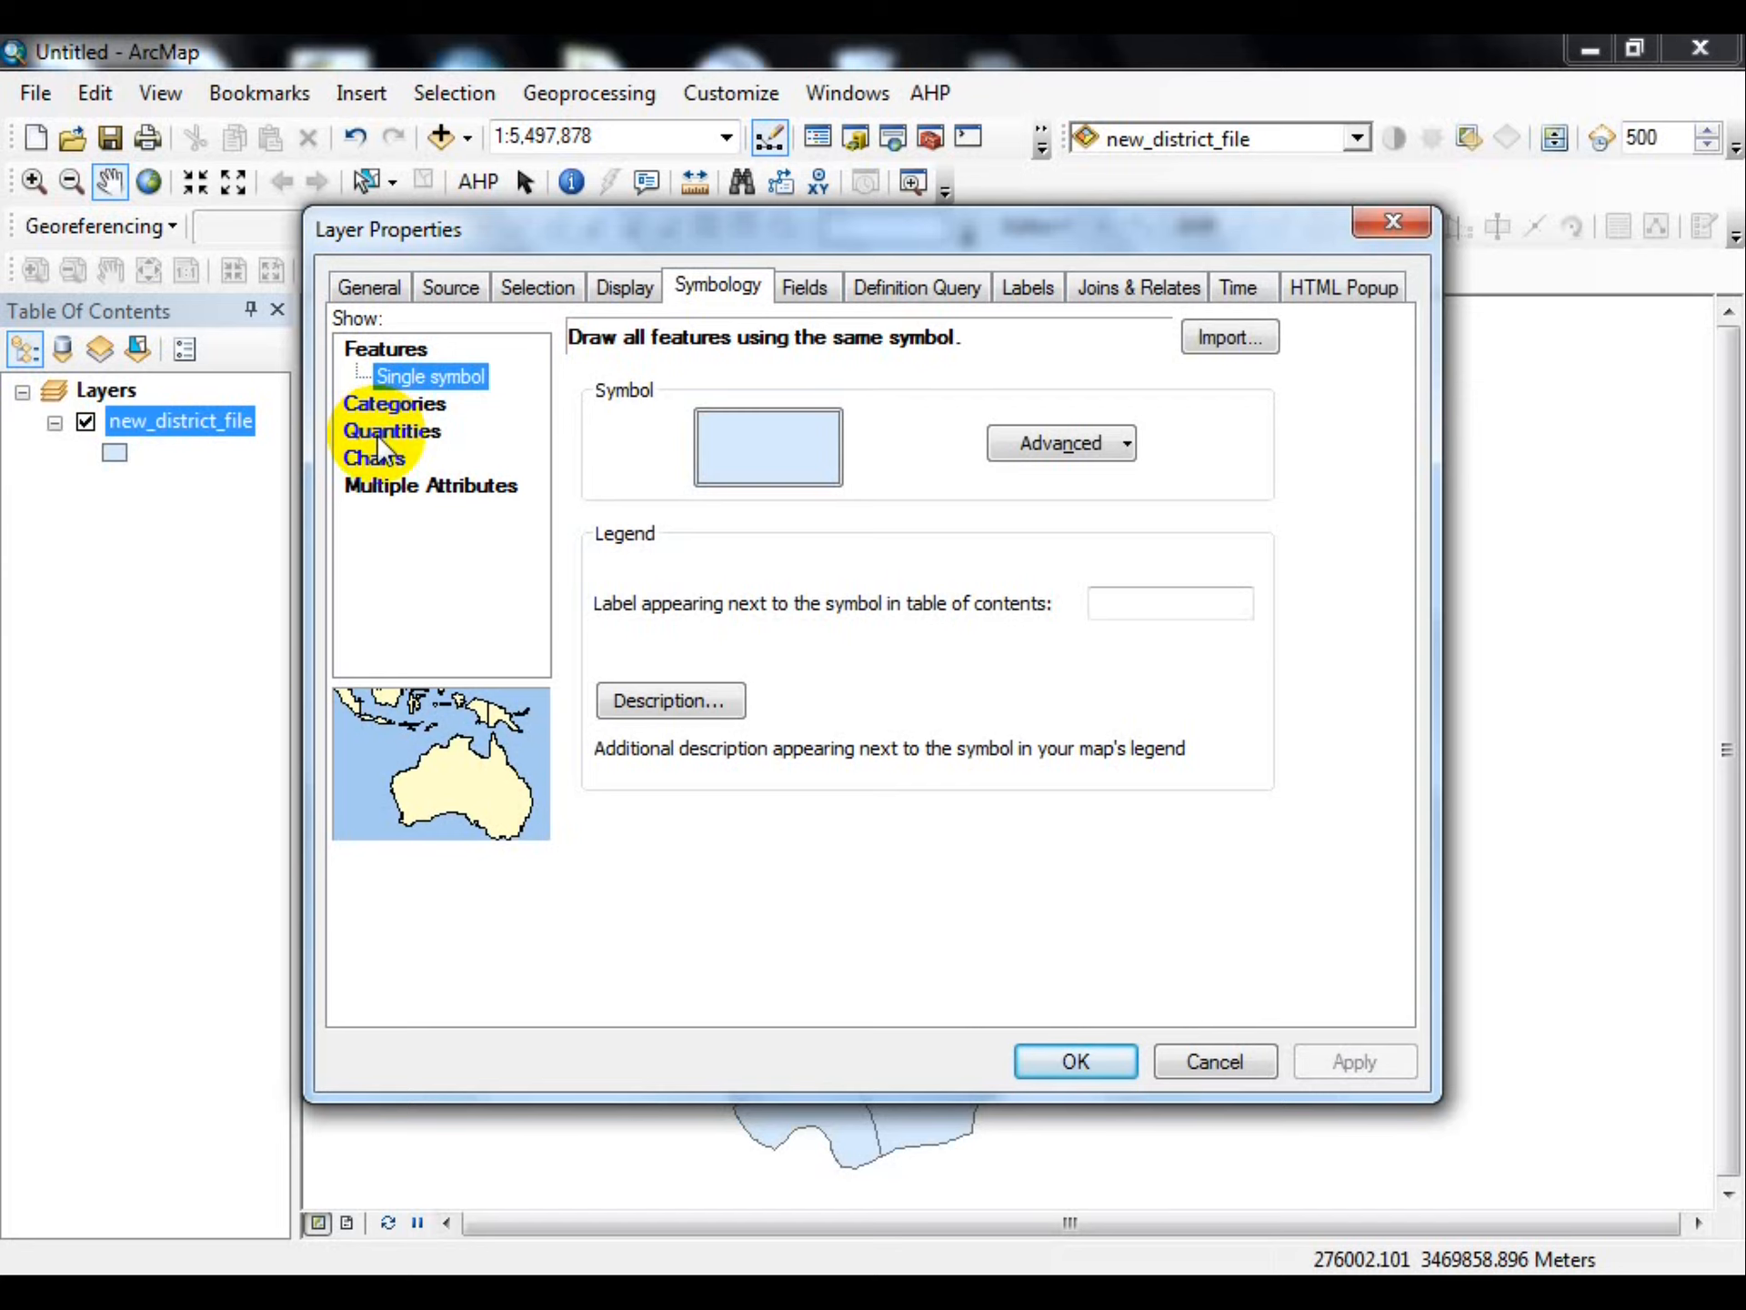
{"action": "left_click", "coordinate": [376, 433]}
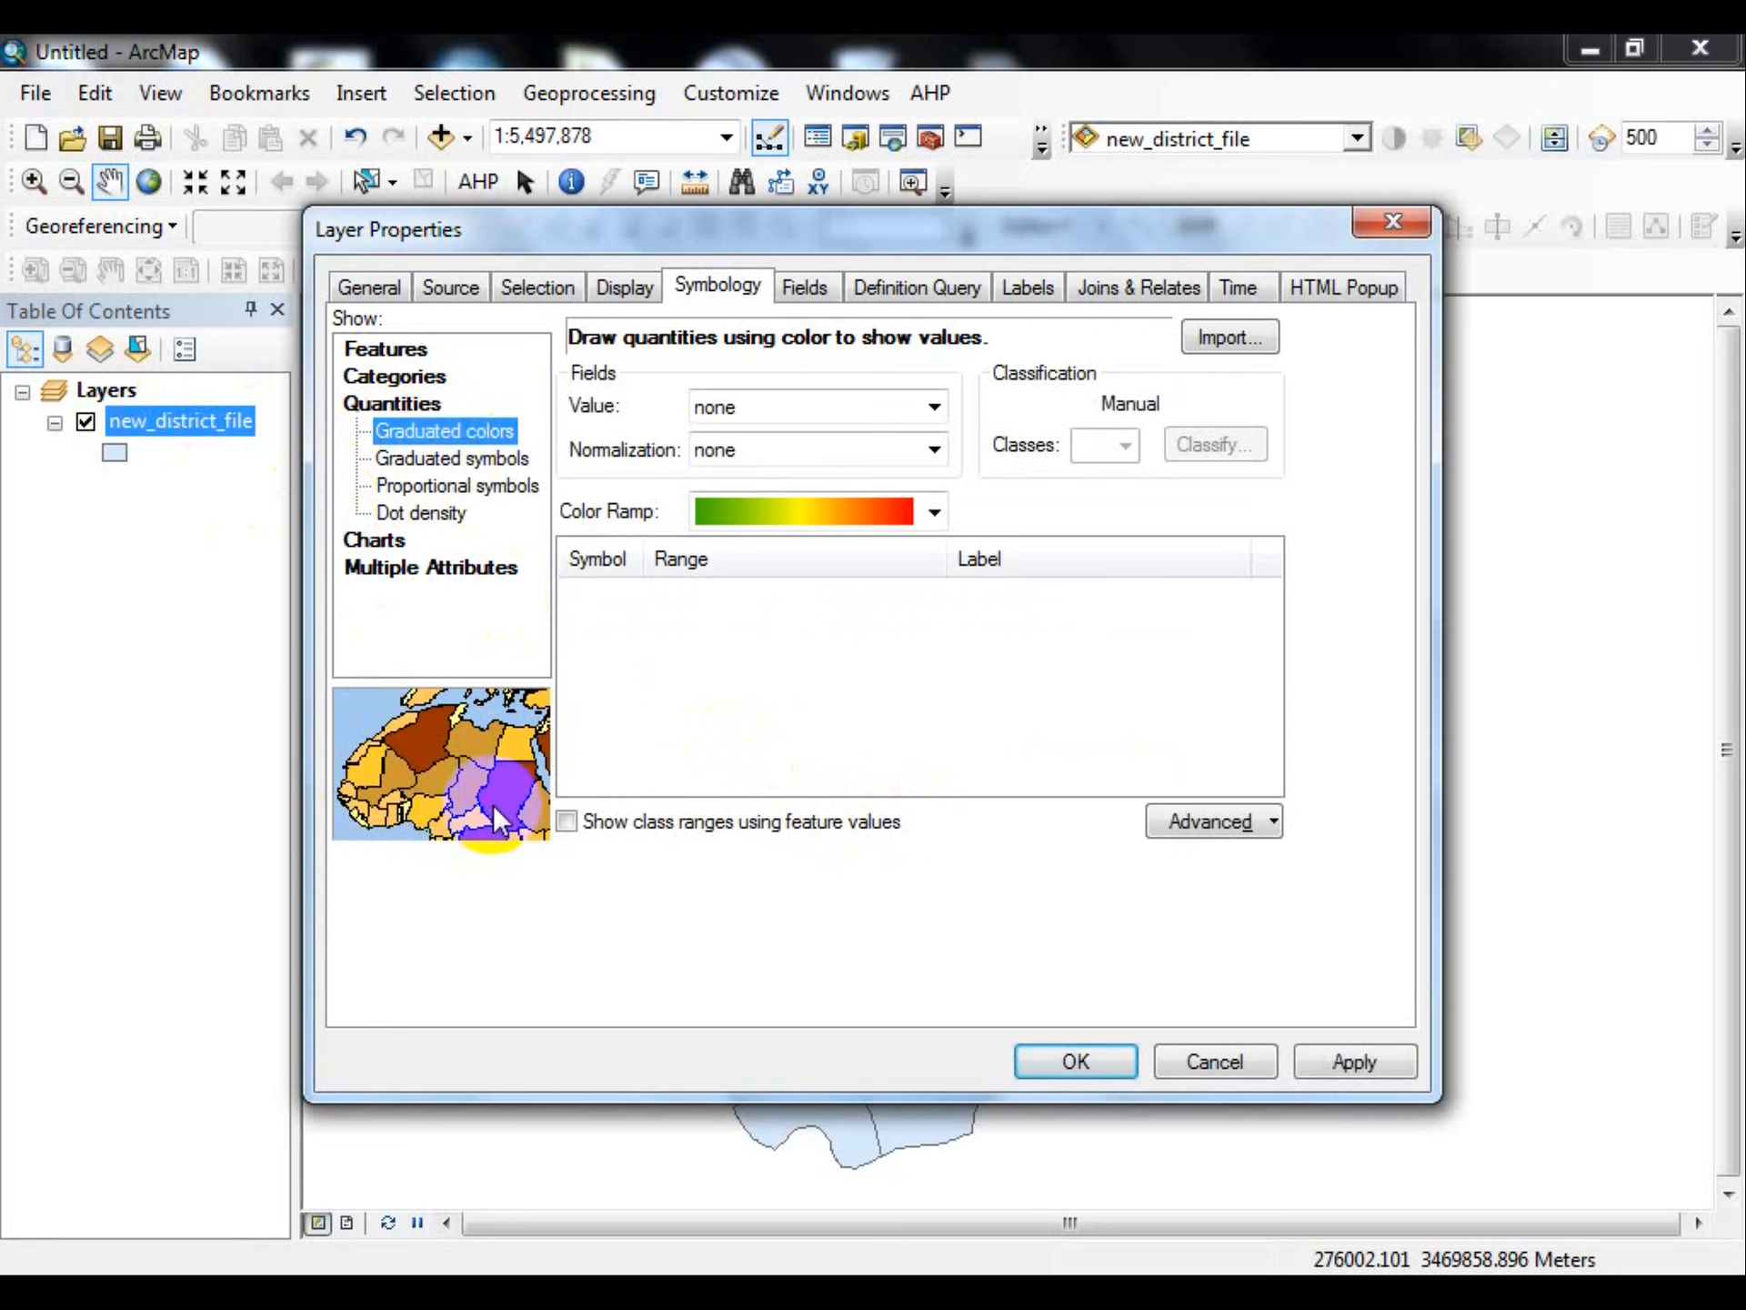
{"action": "left_click", "coordinate": [811, 401]}
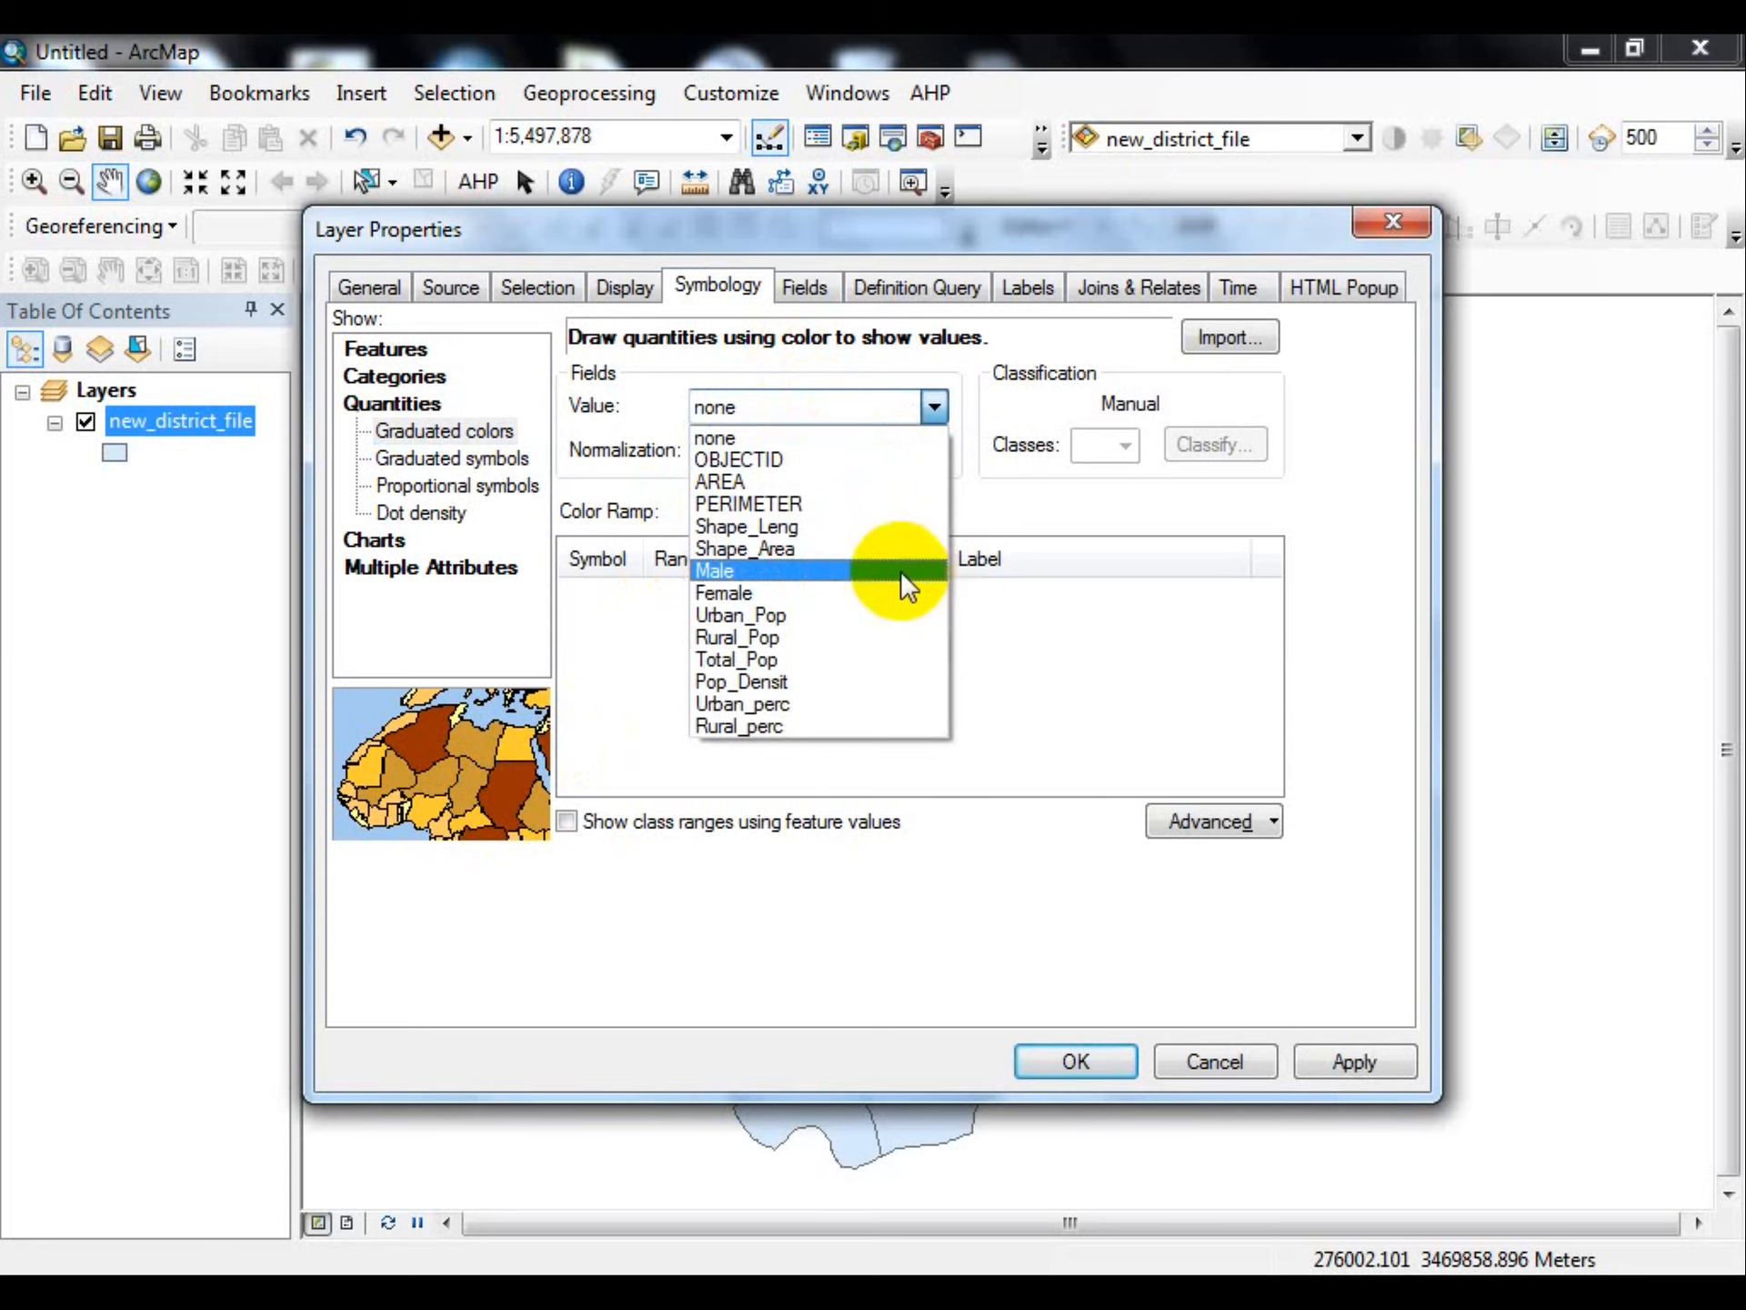
{"action": "left_click", "coordinate": [733, 662]}
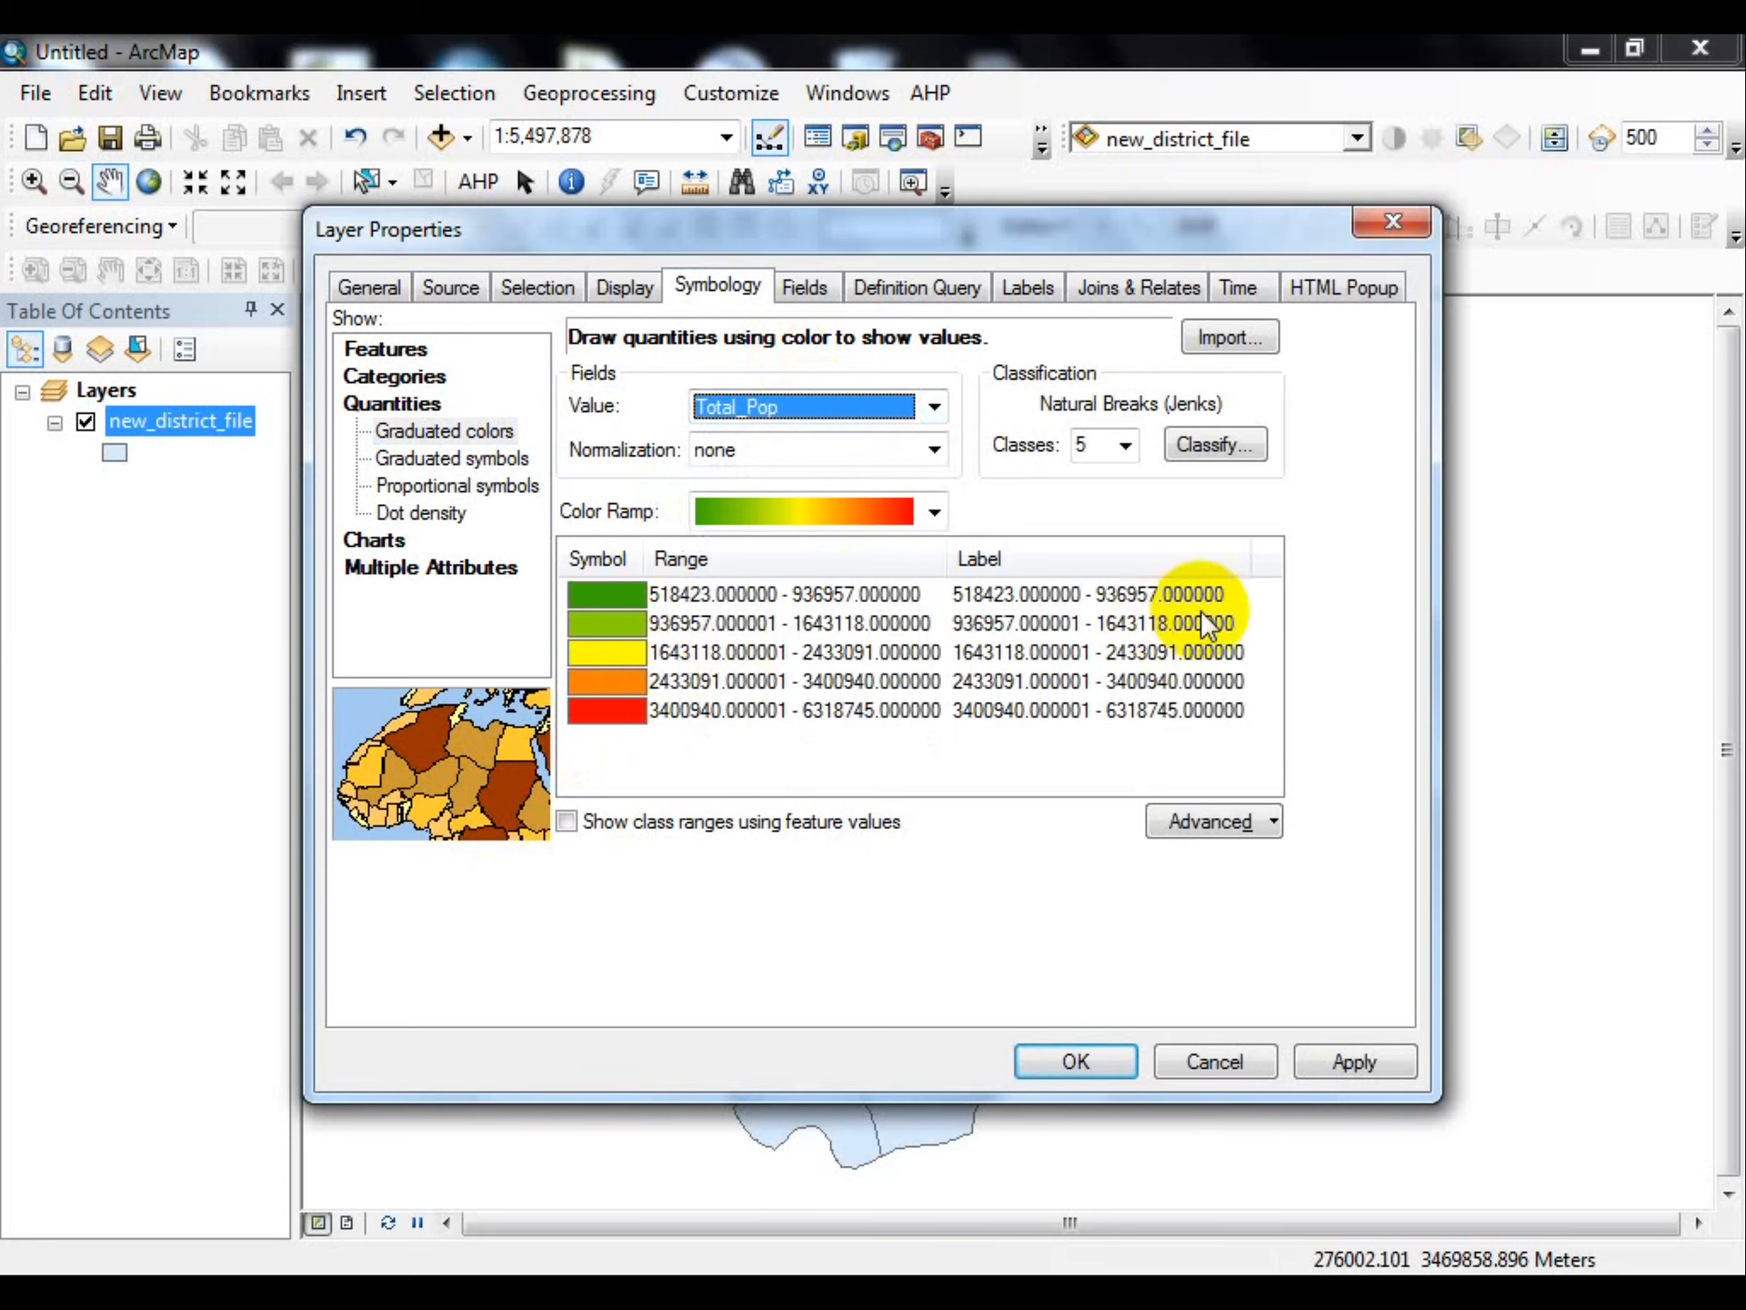
- Format the class labels as numeric values with 0 decimal places
{"action": "left_click", "coordinate": [996, 558]}
{"action": "left_click", "coordinate": [1037, 604]}
{"action": "left_click_drag", "start_coordinate": [852, 543], "coordinate": [800, 520]}
{"action": "type", "text": "0"}
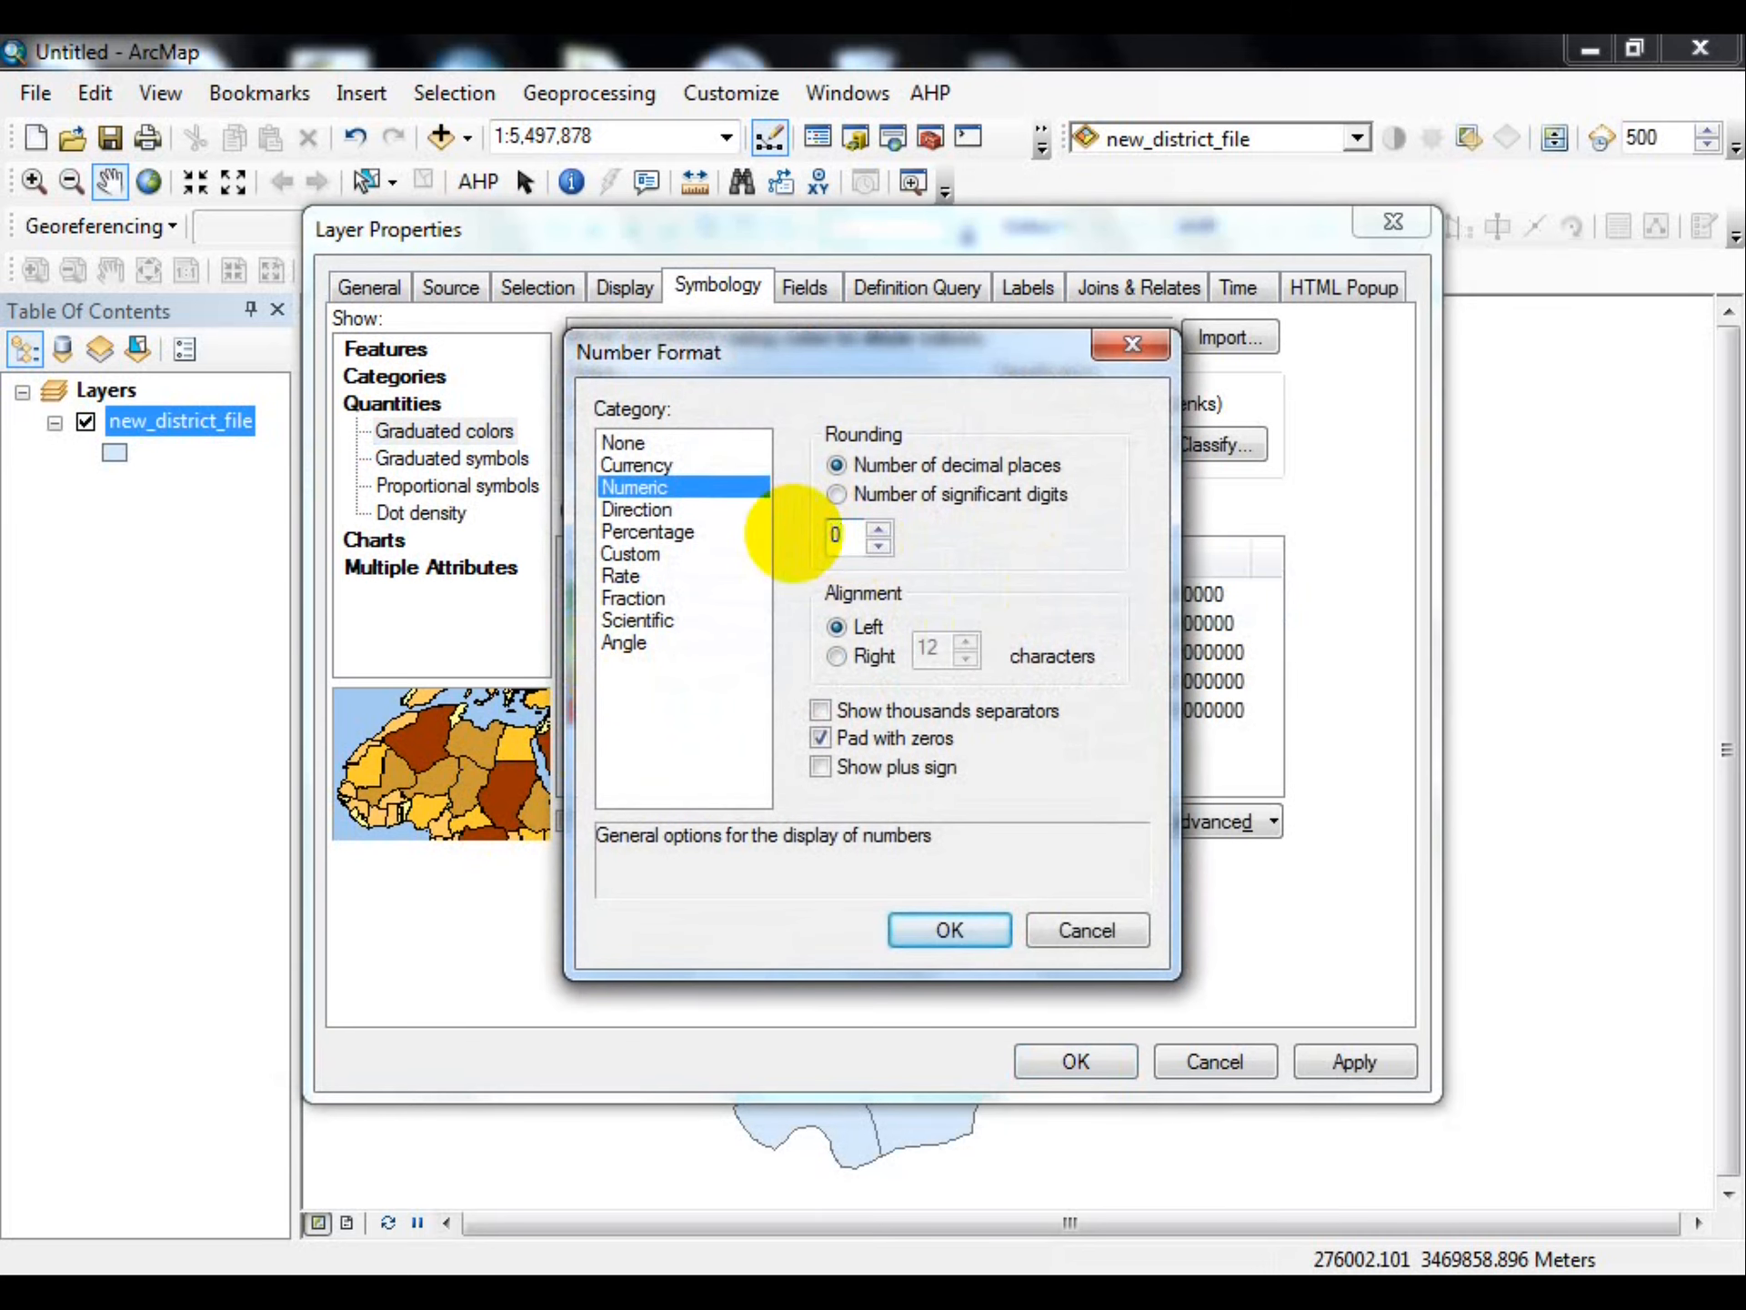
{"action": "left_click_drag", "start_coordinate": [943, 352], "coordinate": [473, 335]}
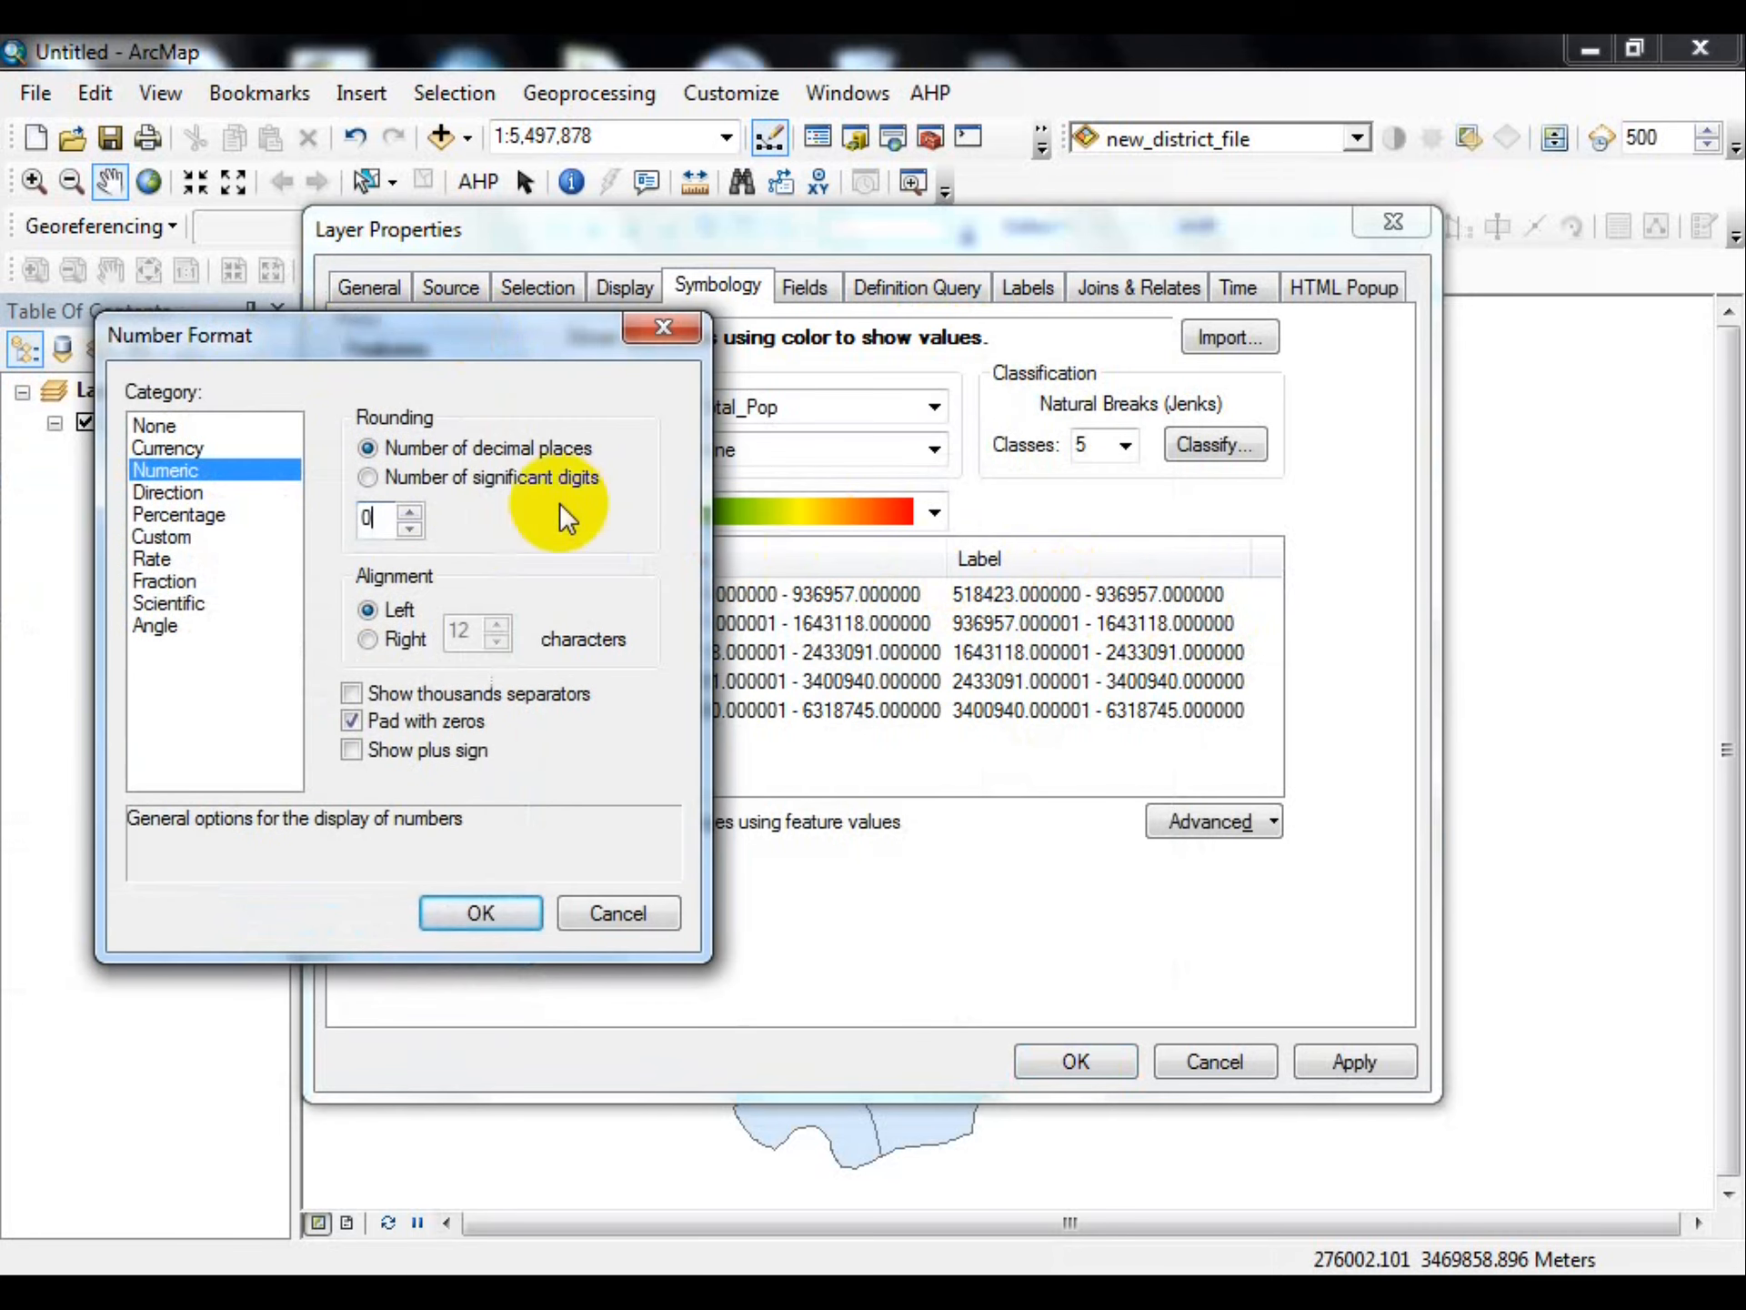
{"action": "left_click", "coordinate": [460, 901]}
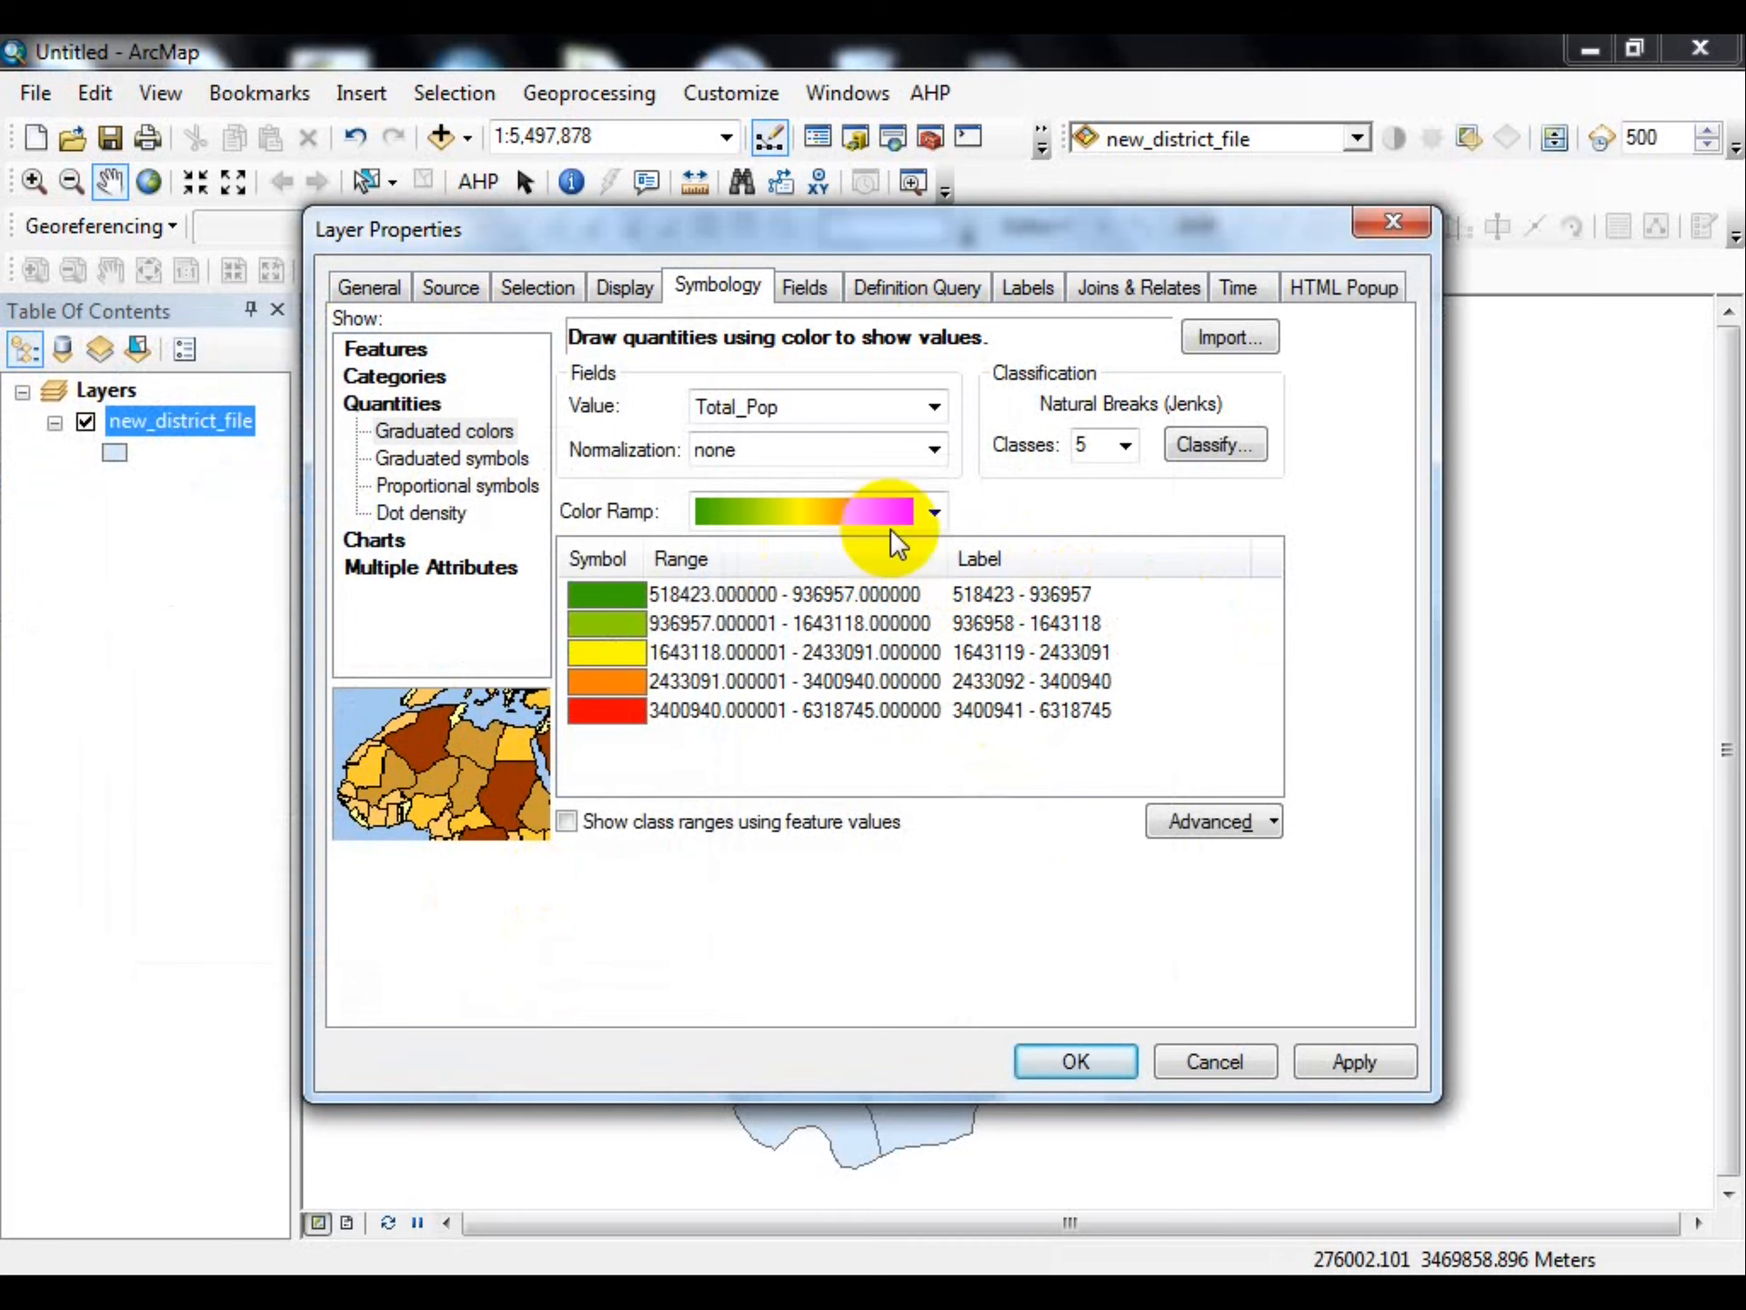
- Keep five classes and apply the graduated colors symbology to the district layer
{"action": "left_click_drag", "start_coordinate": [838, 249], "coordinate": [922, 308]}
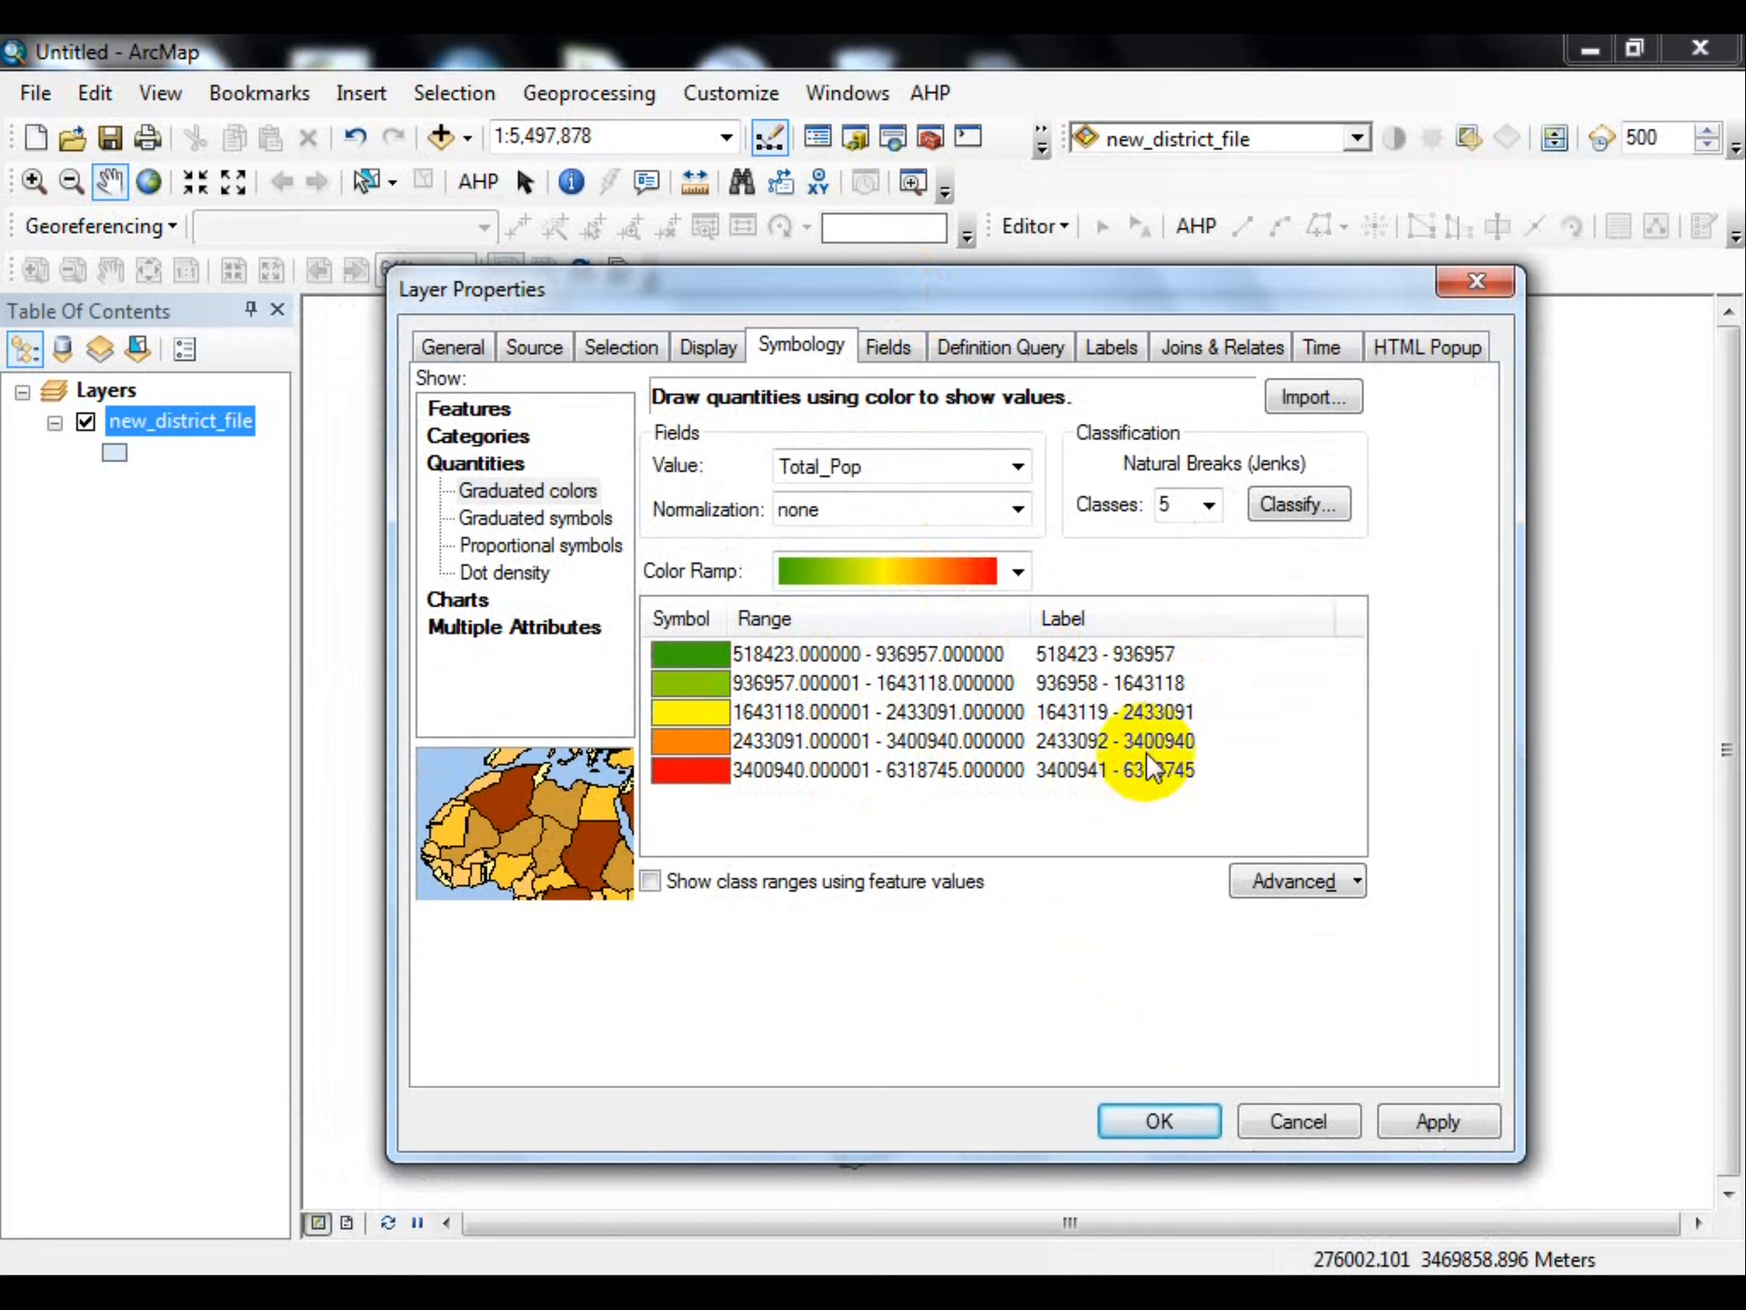
{"action": "left_click", "coordinate": [1210, 505]}
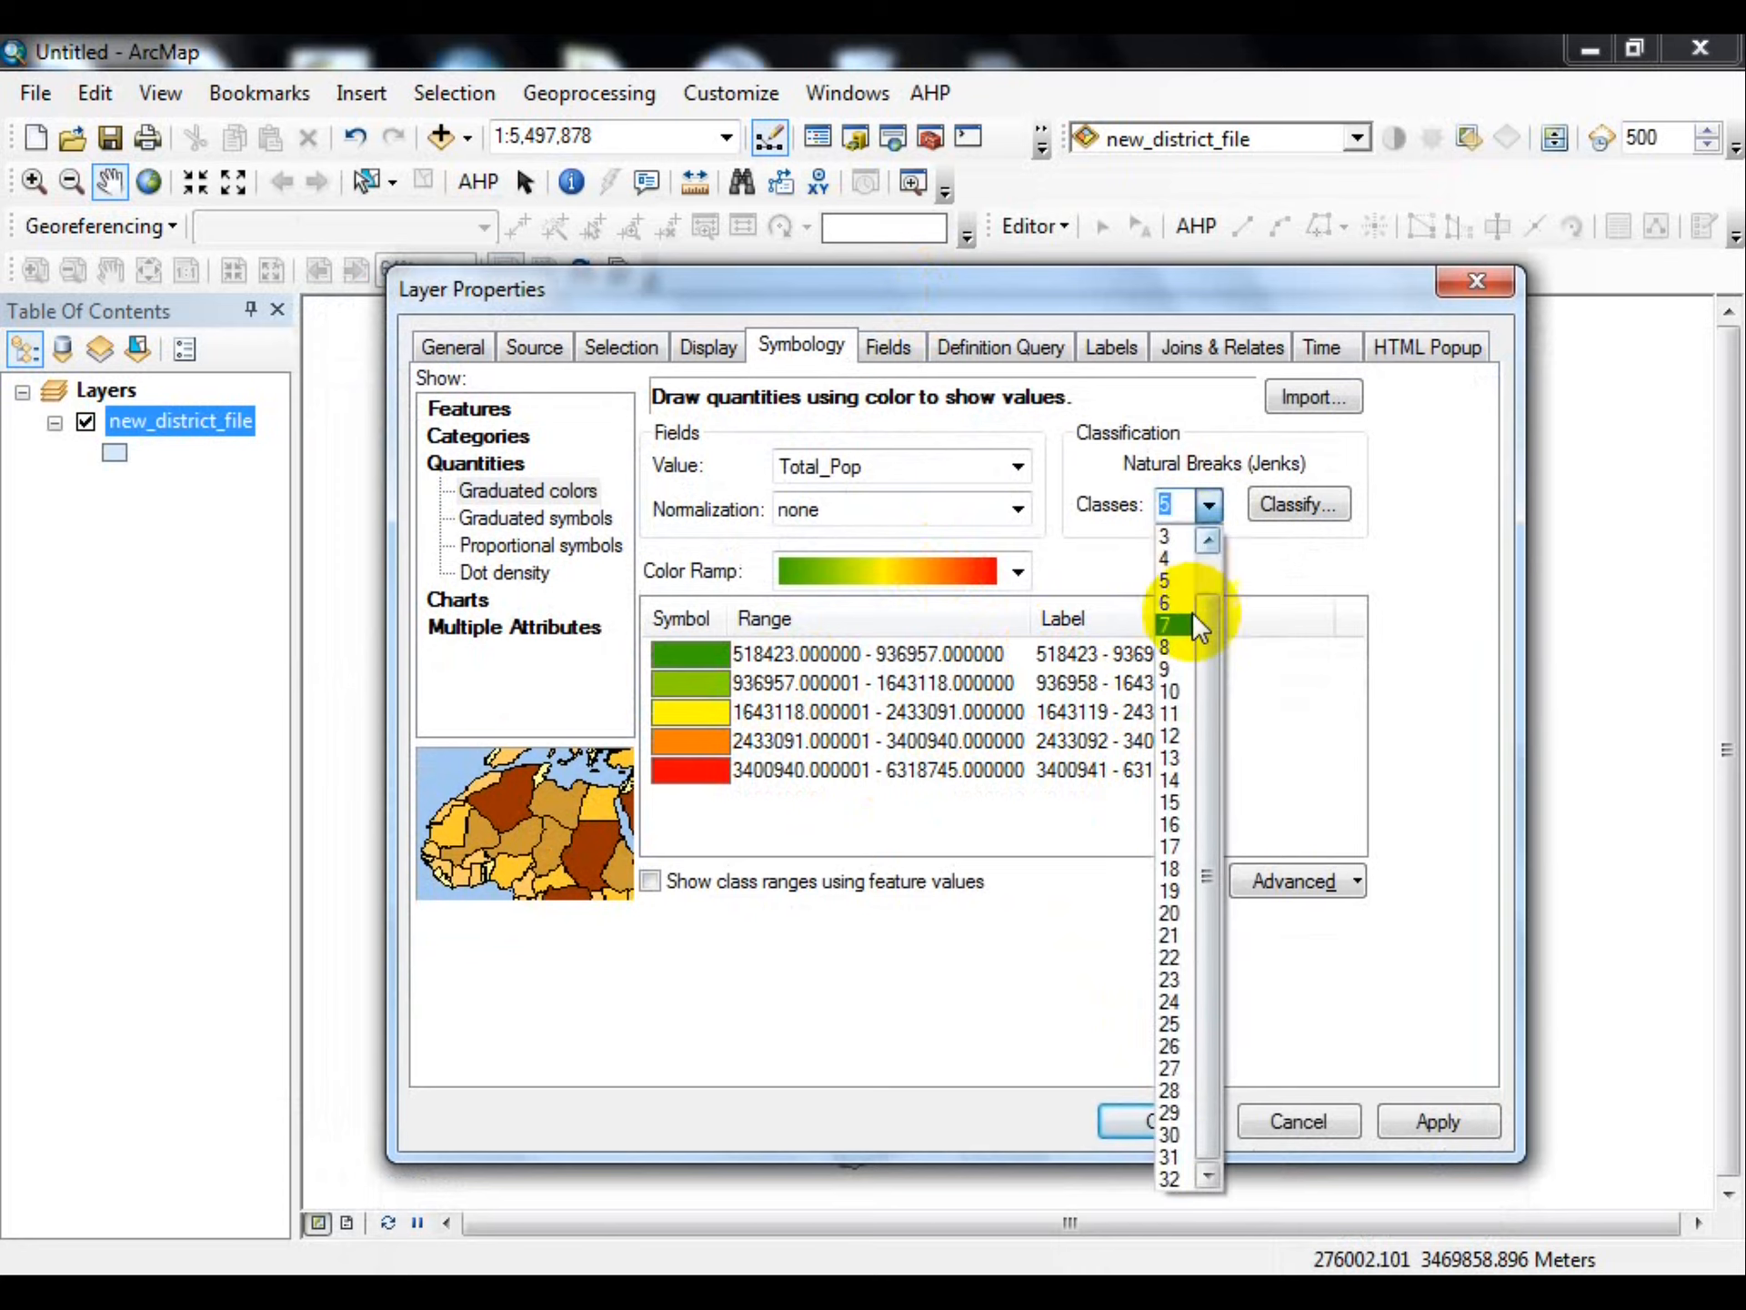
{"action": "left_click", "coordinate": [1030, 274]}
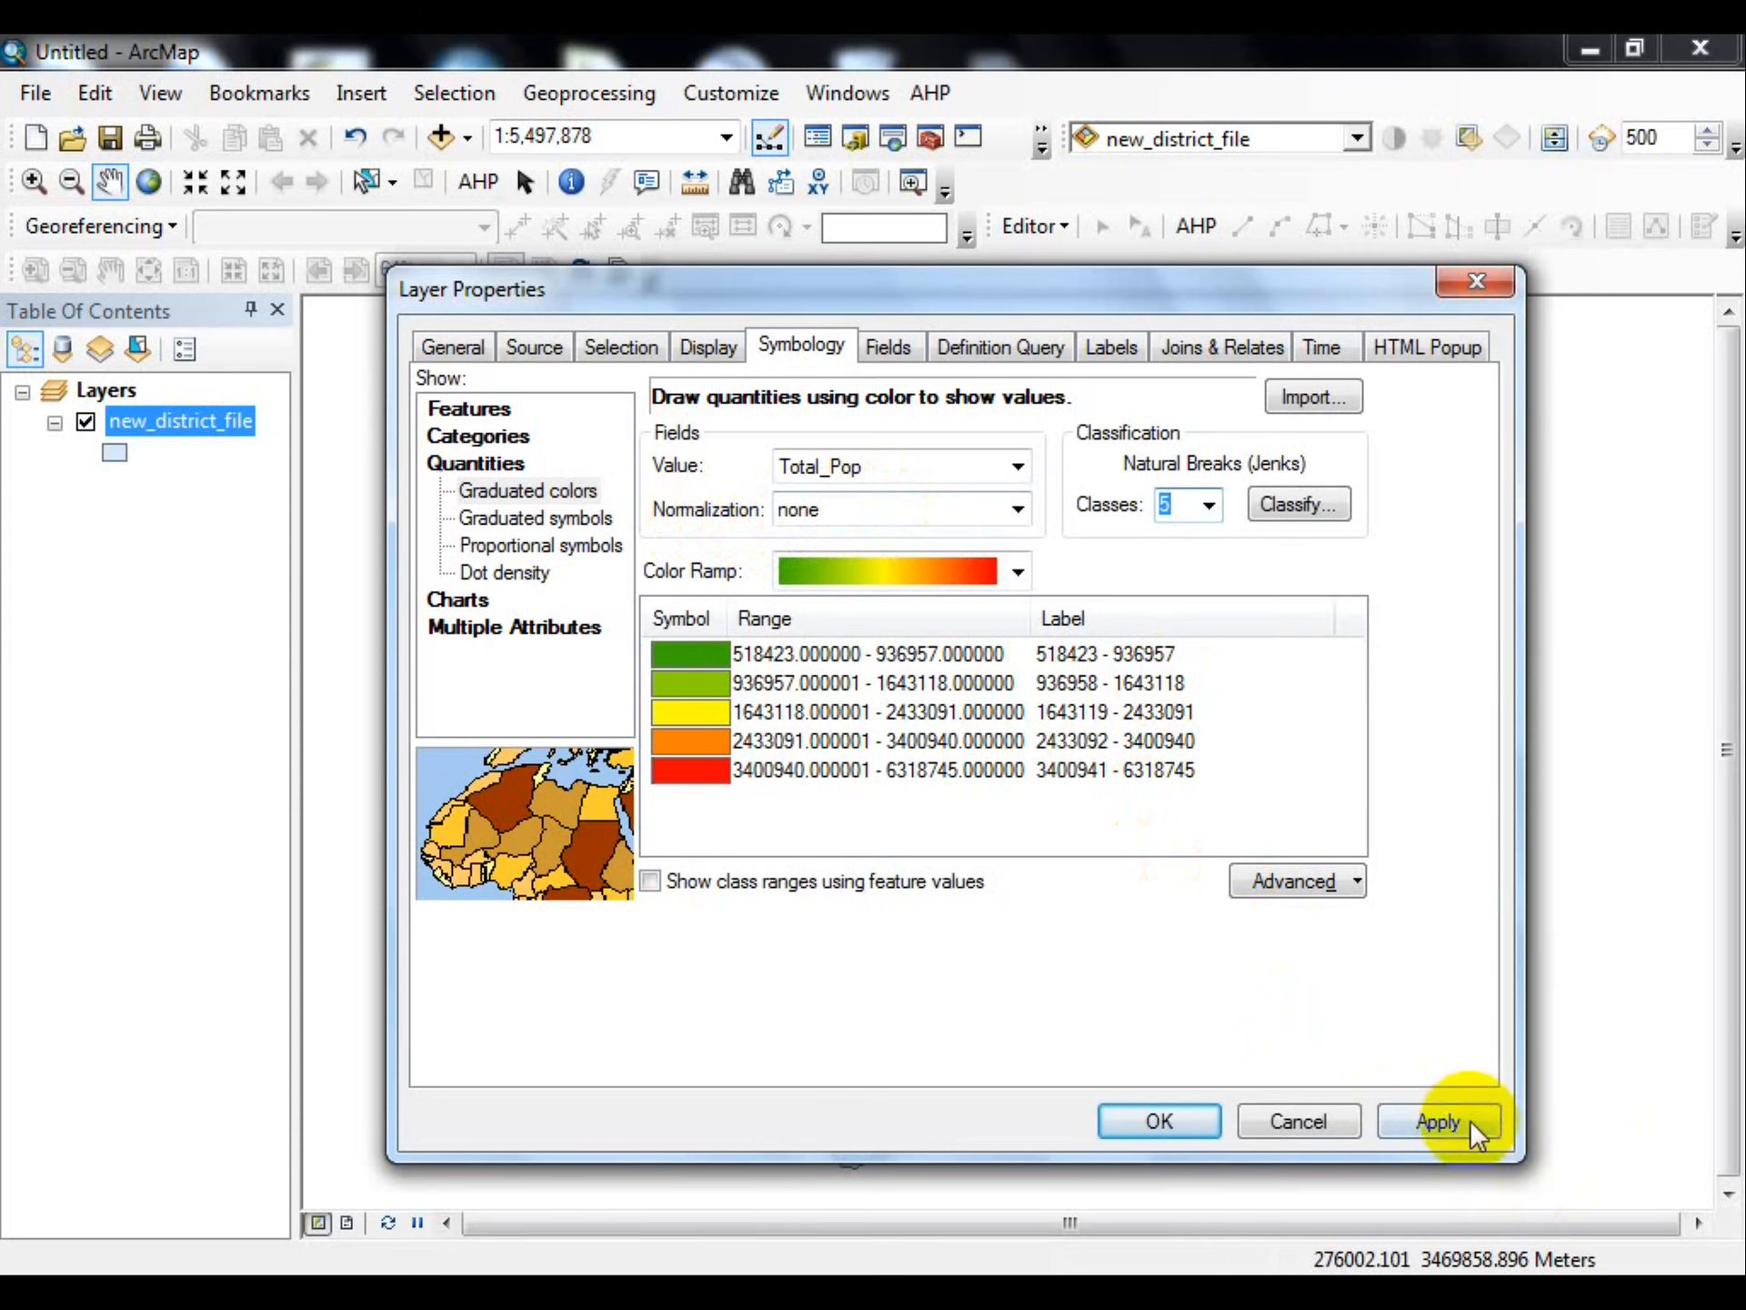
{"action": "left_click", "coordinate": [1449, 1105]}
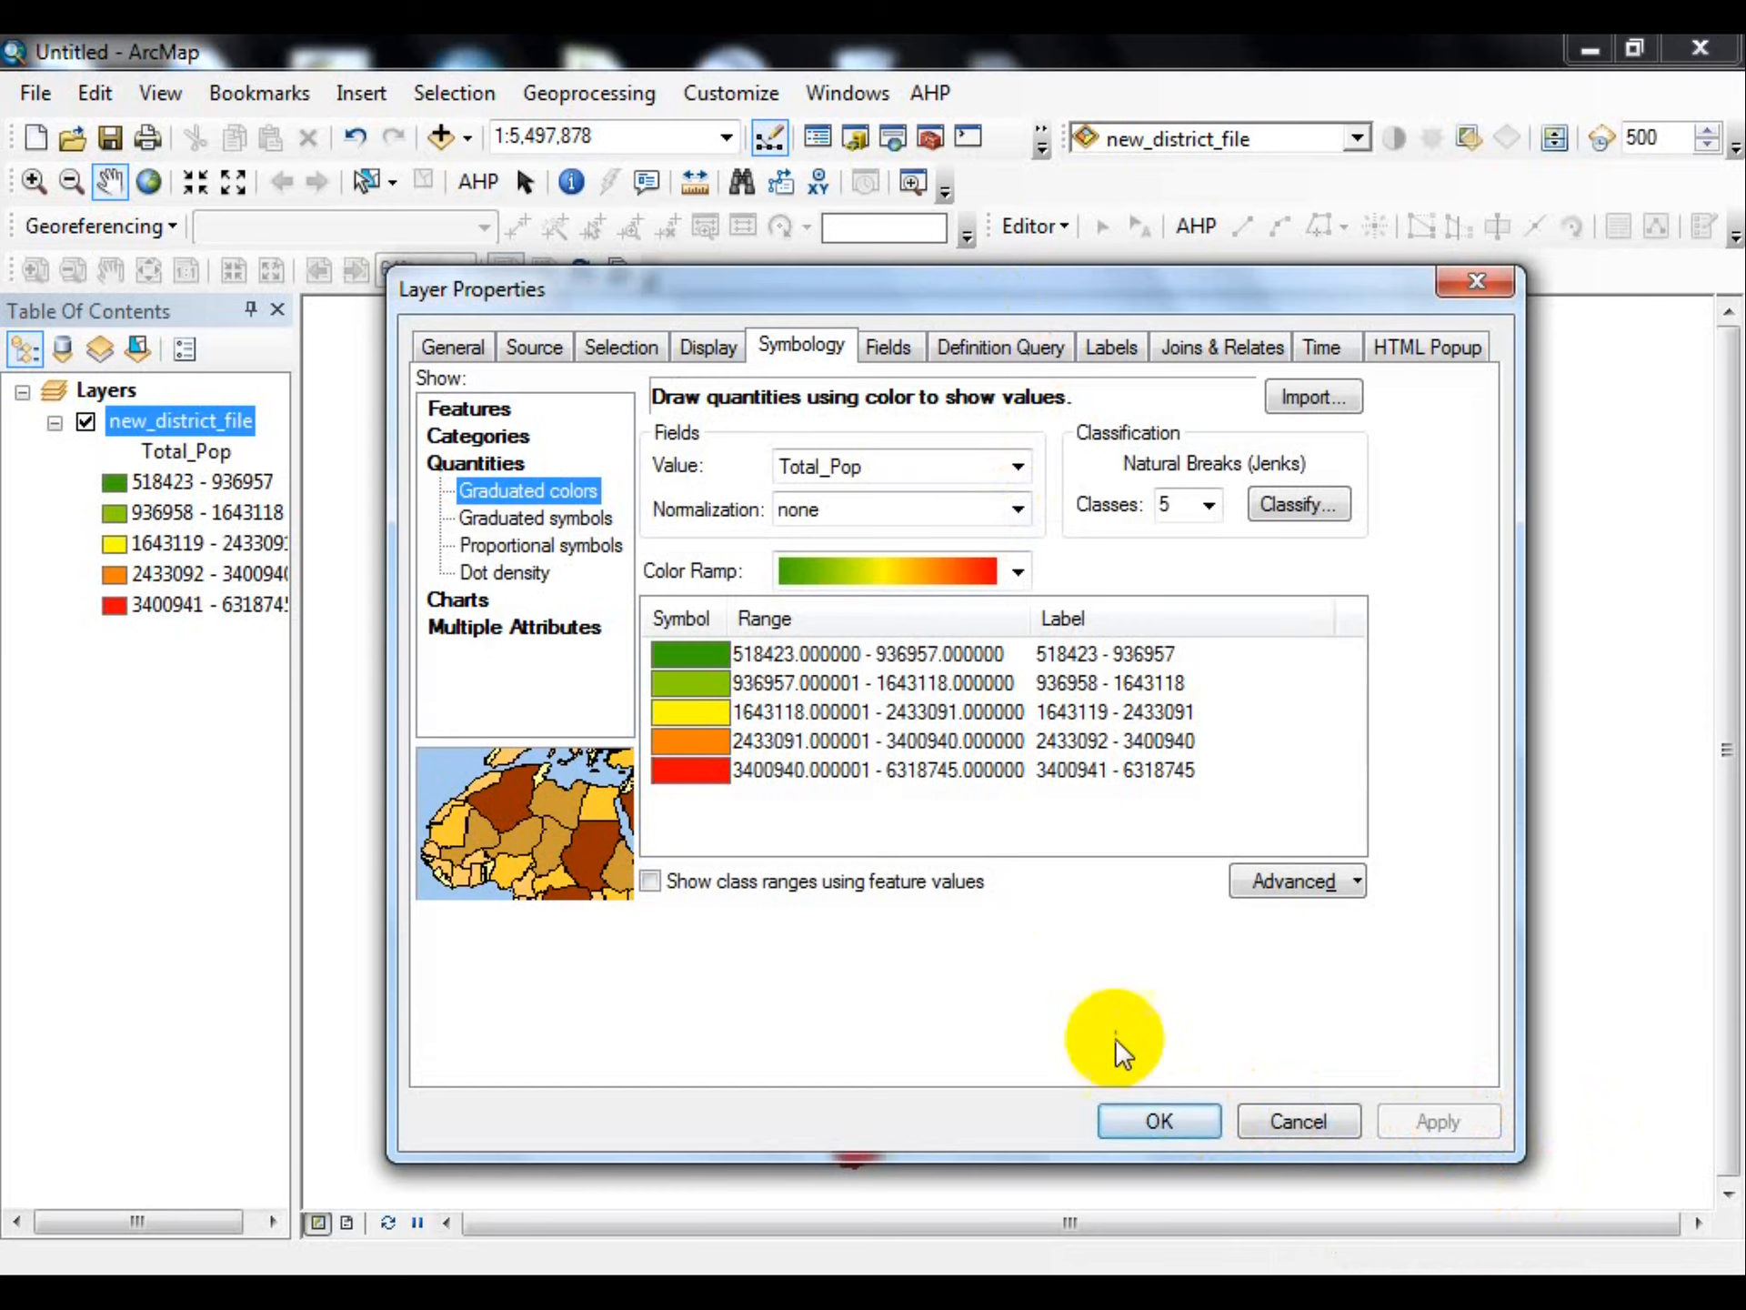
{"action": "left_click", "coordinate": [1132, 1121]}
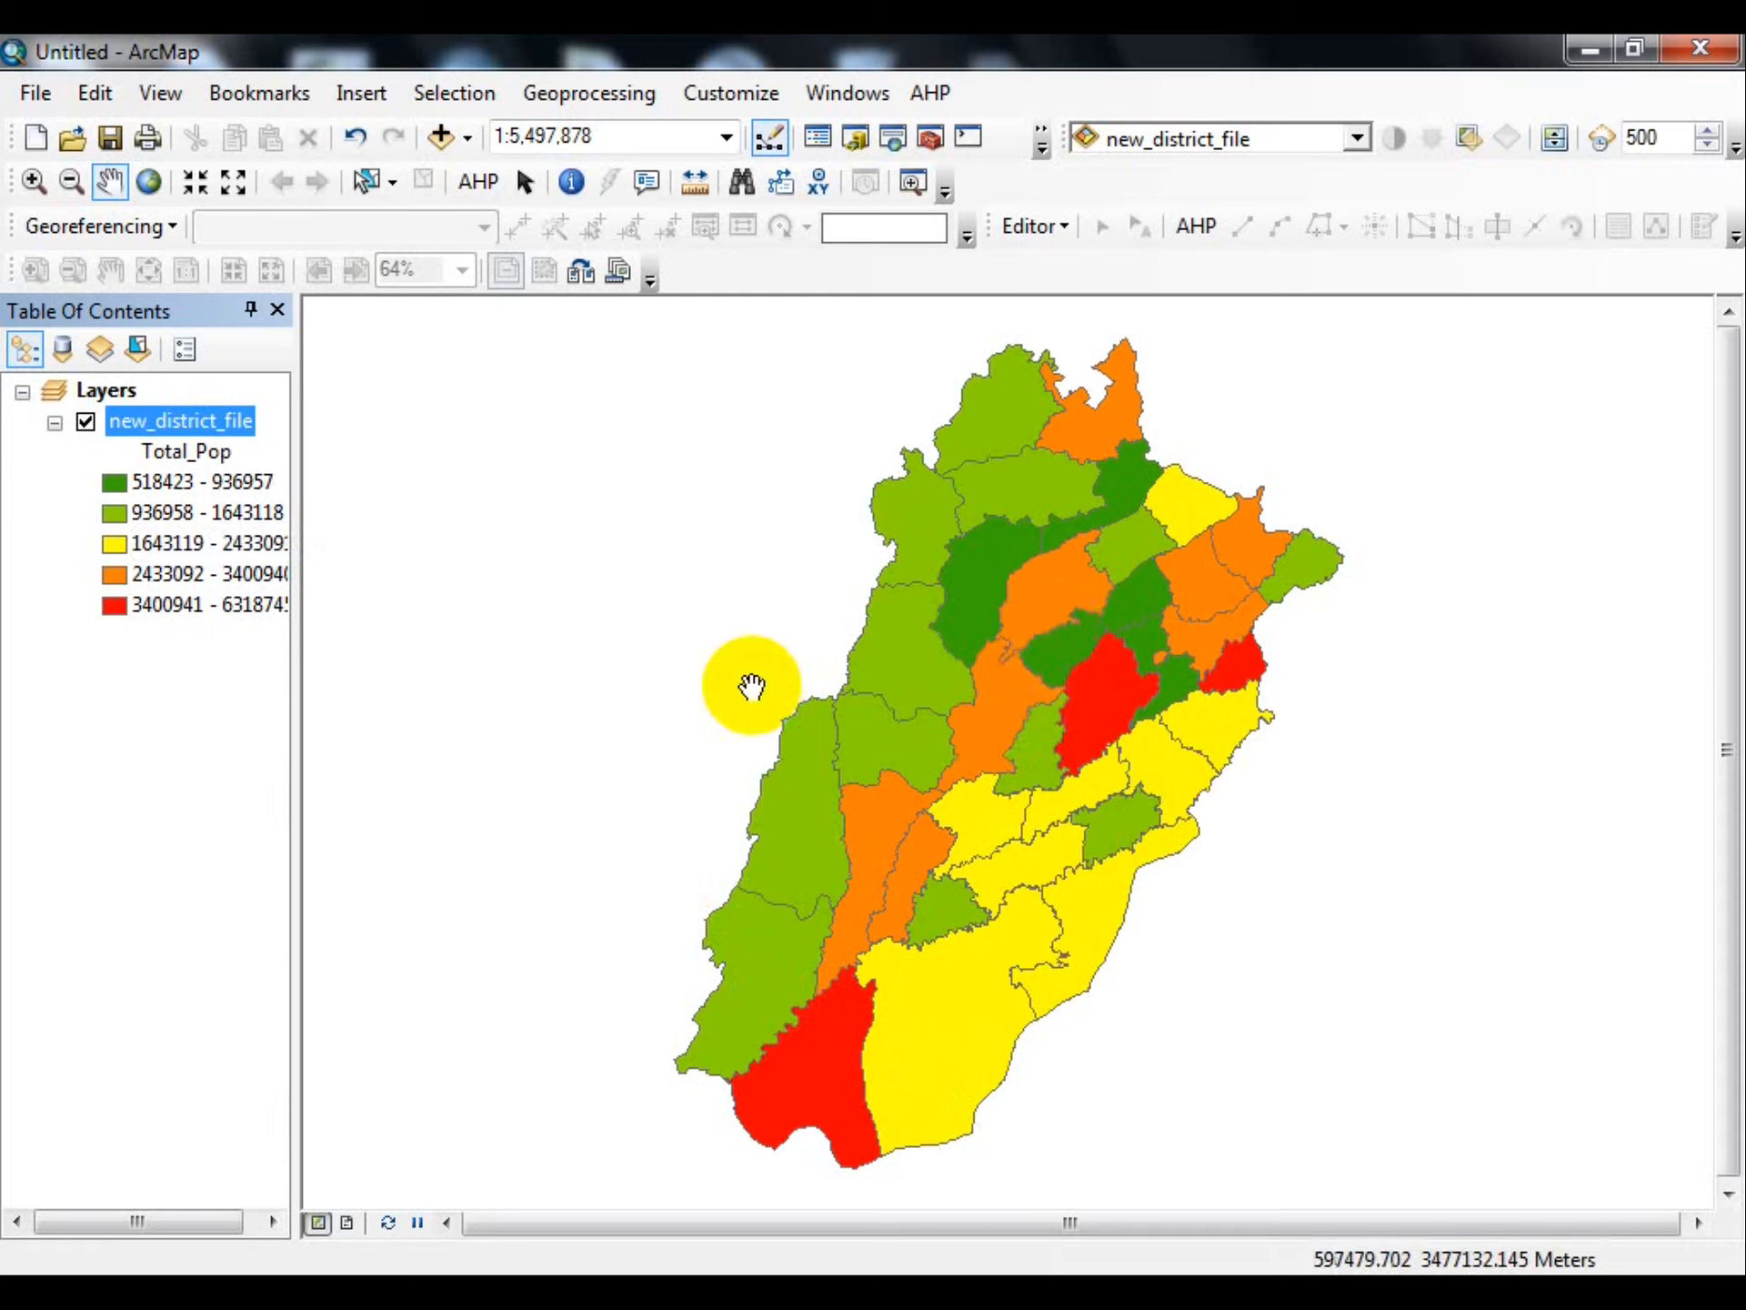
- Change the district layer's symbology to graduated symbols with 4 classes of Total_Pop and apply it
{"action": "right_click", "coordinate": [173, 417]}
{"action": "left_click", "coordinate": [276, 1128]}
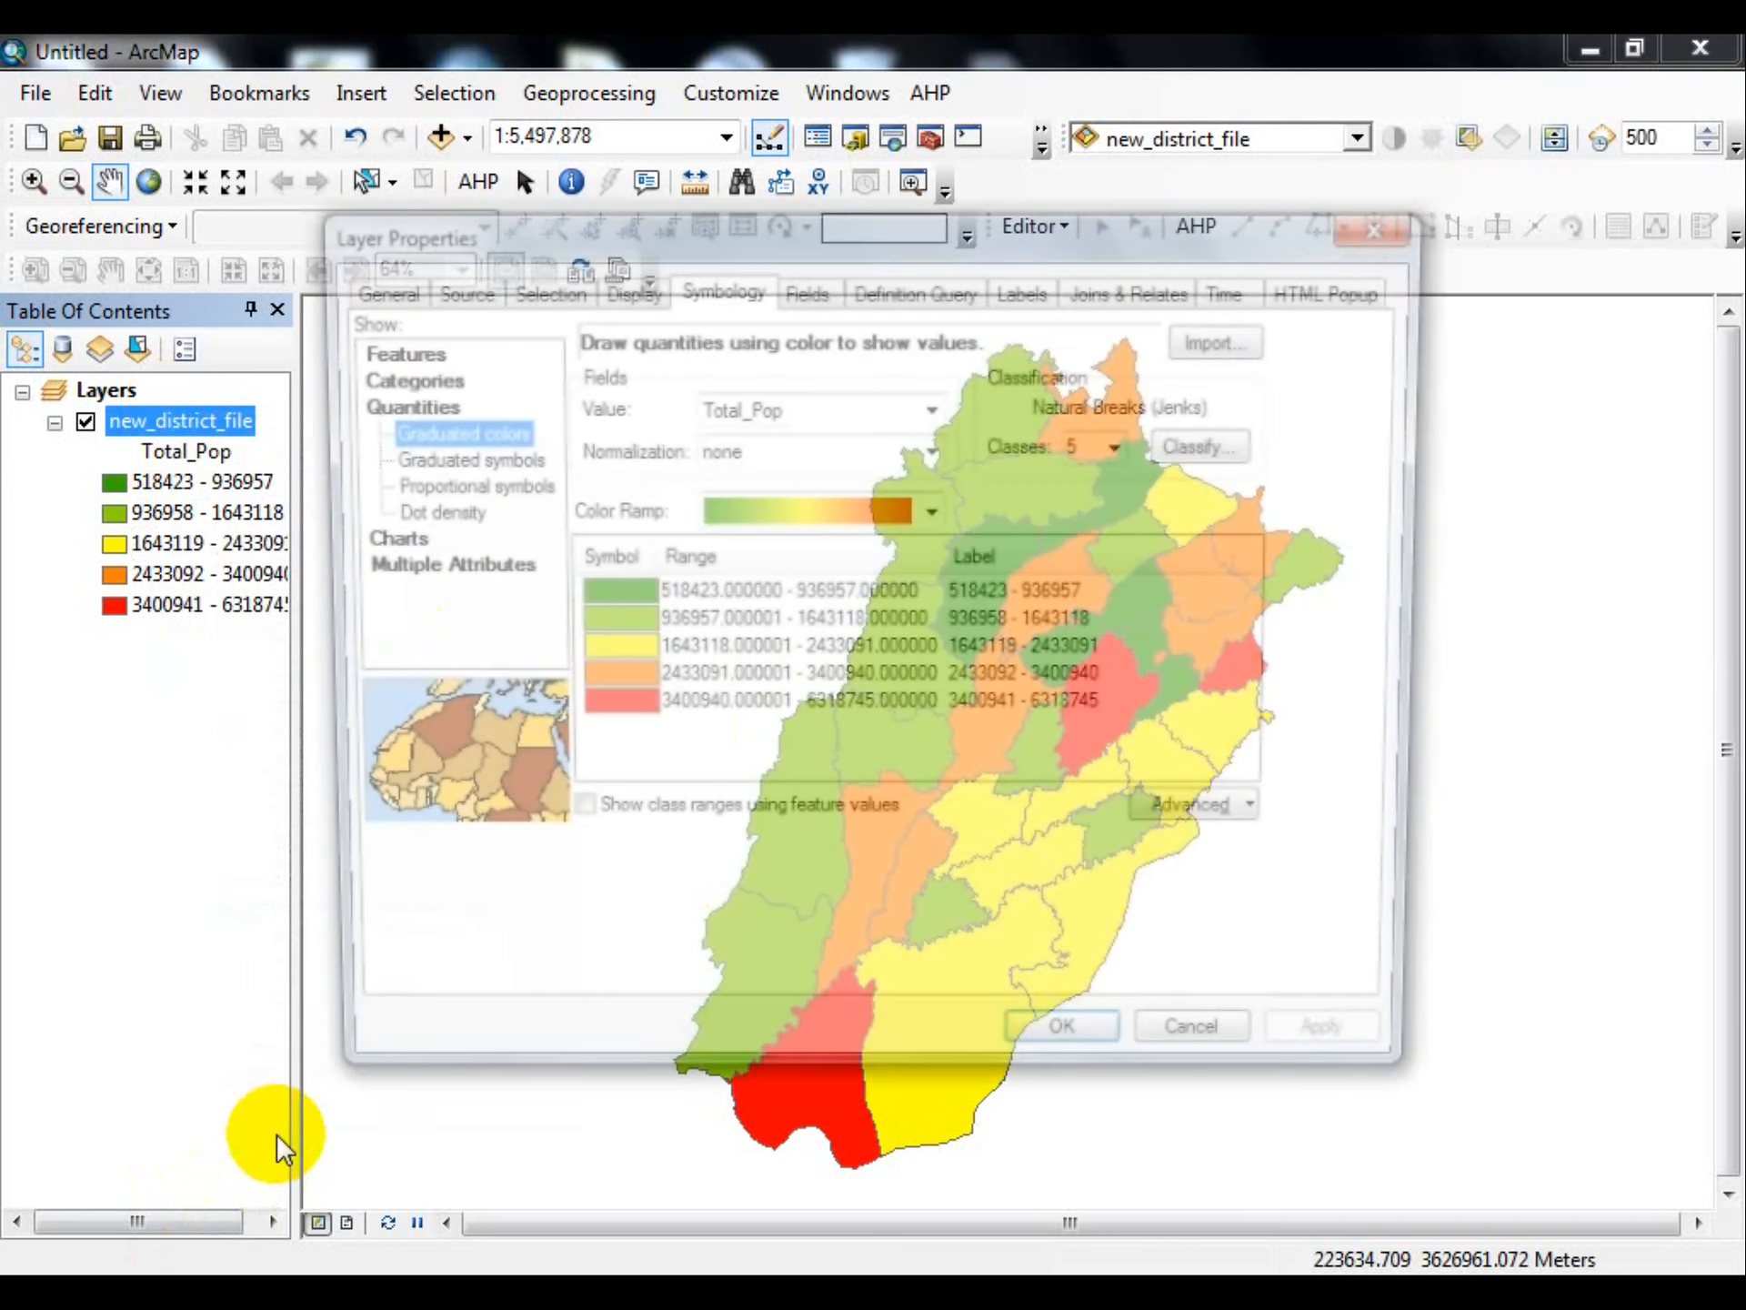
{"action": "left_click", "coordinate": [418, 460]}
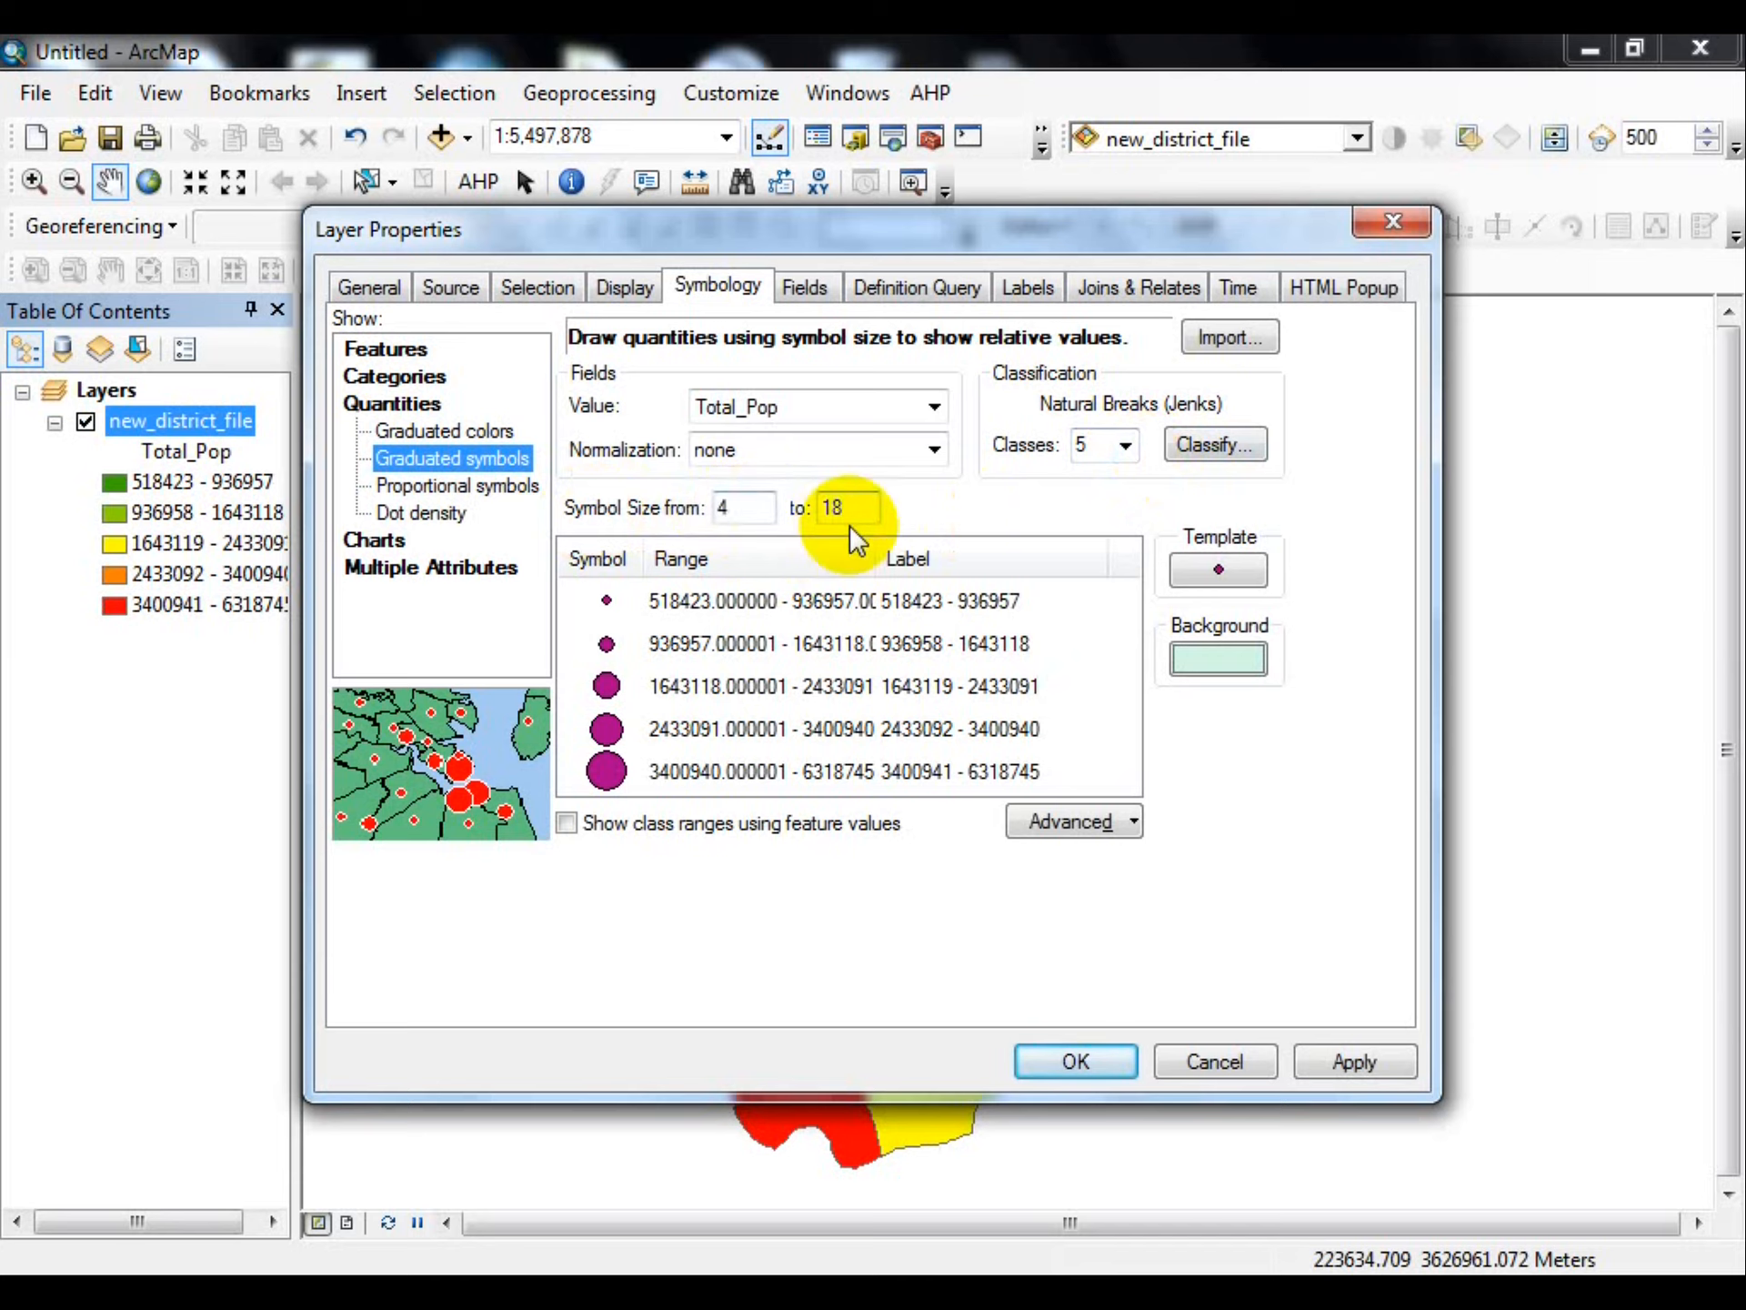
{"action": "left_click", "coordinate": [1127, 444]}
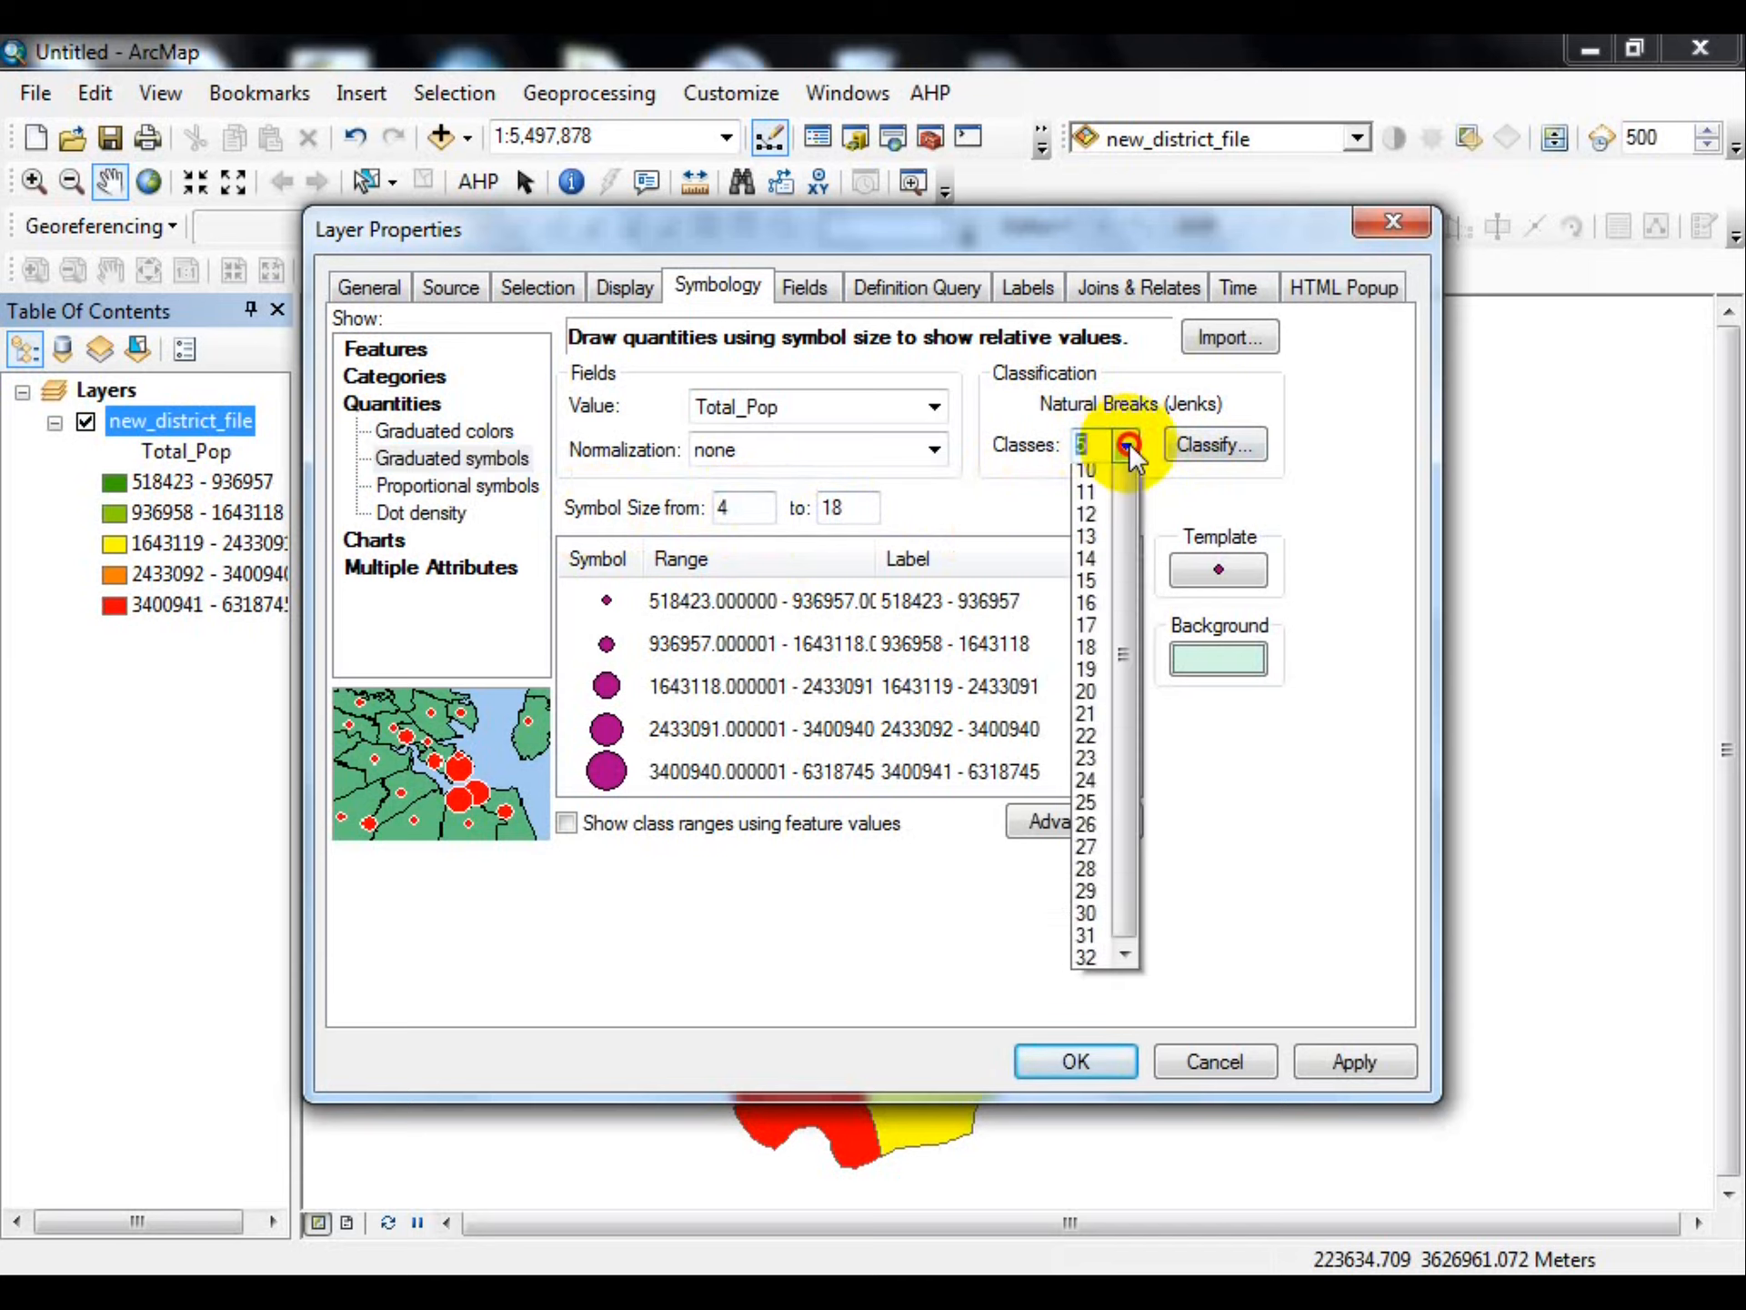
{"action": "left_click", "coordinate": [1096, 499]}
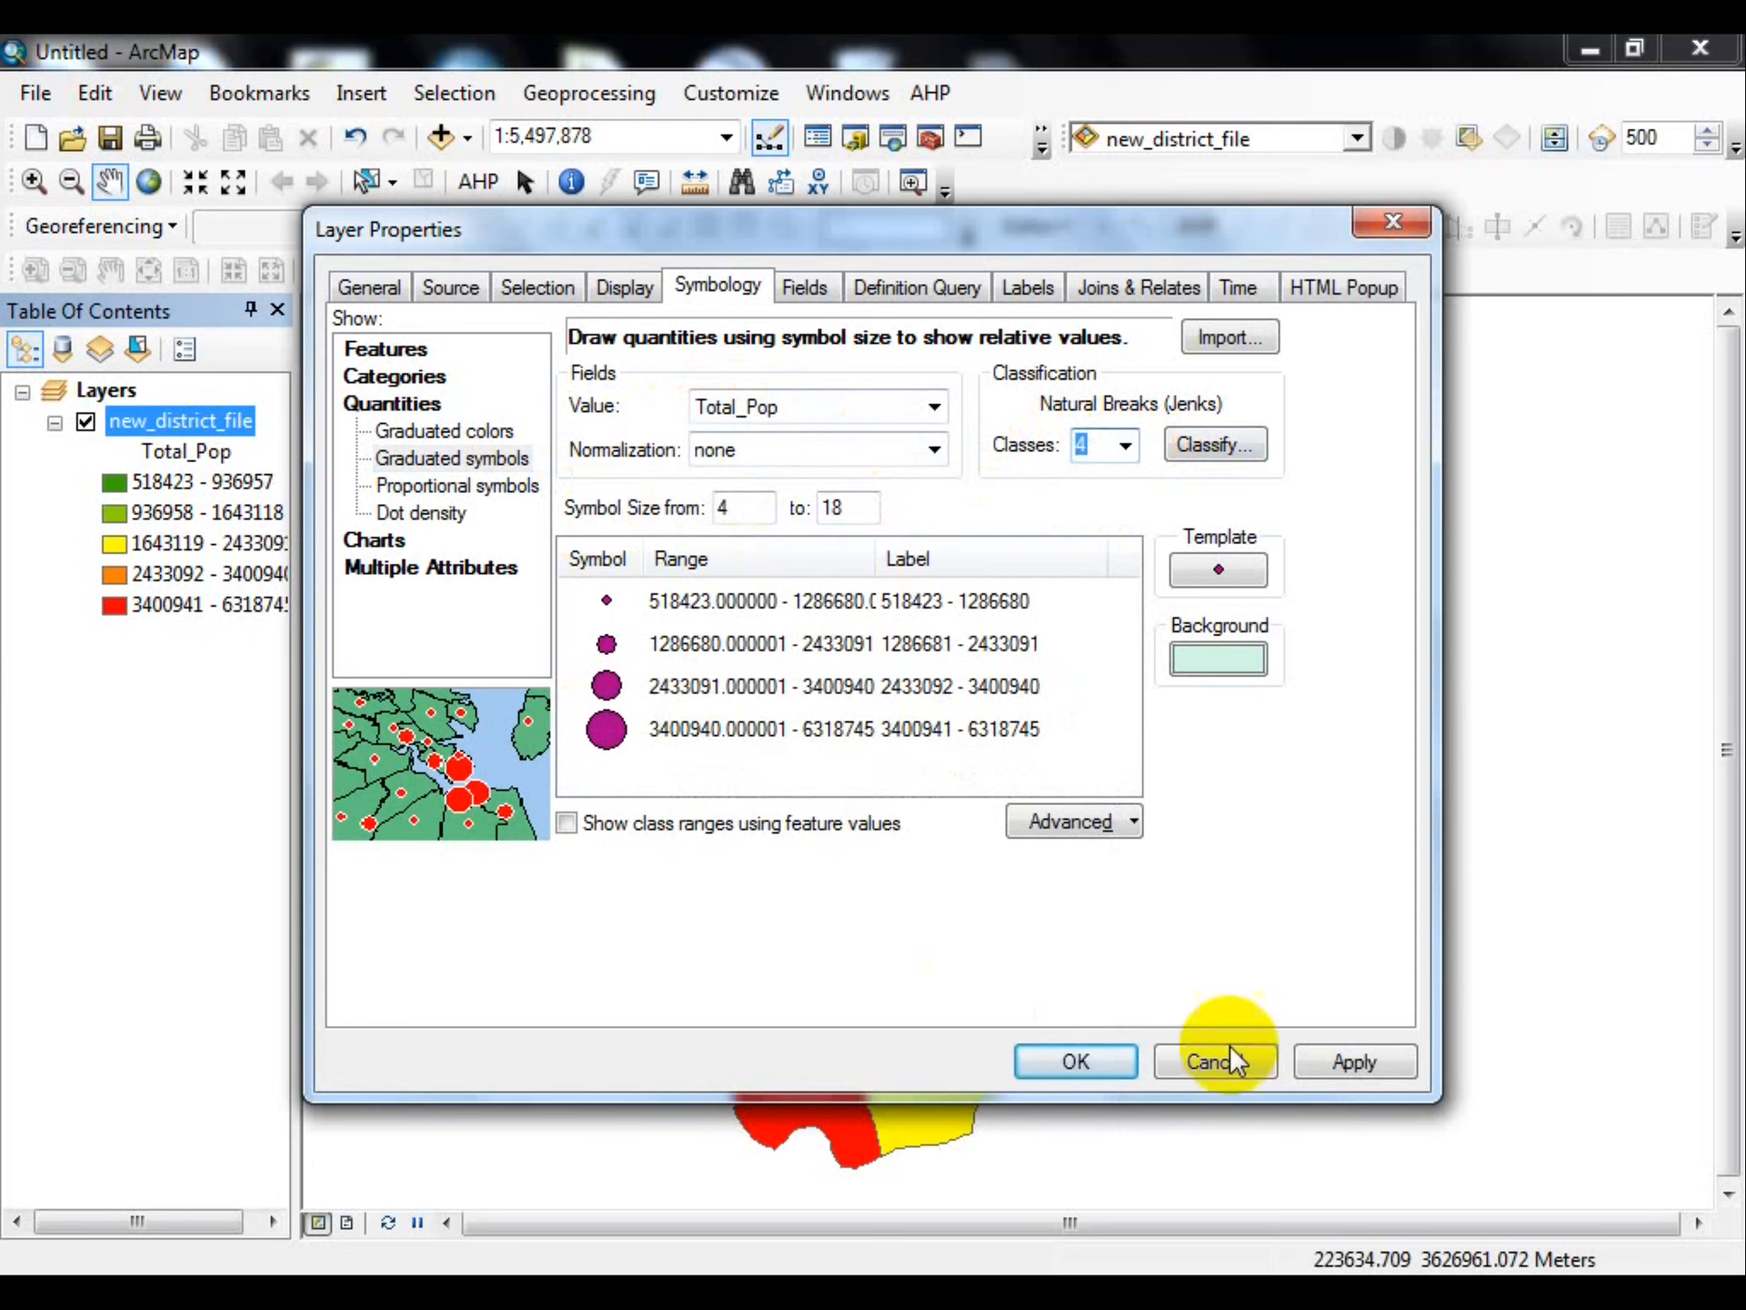
{"action": "left_click", "coordinate": [1326, 1064]}
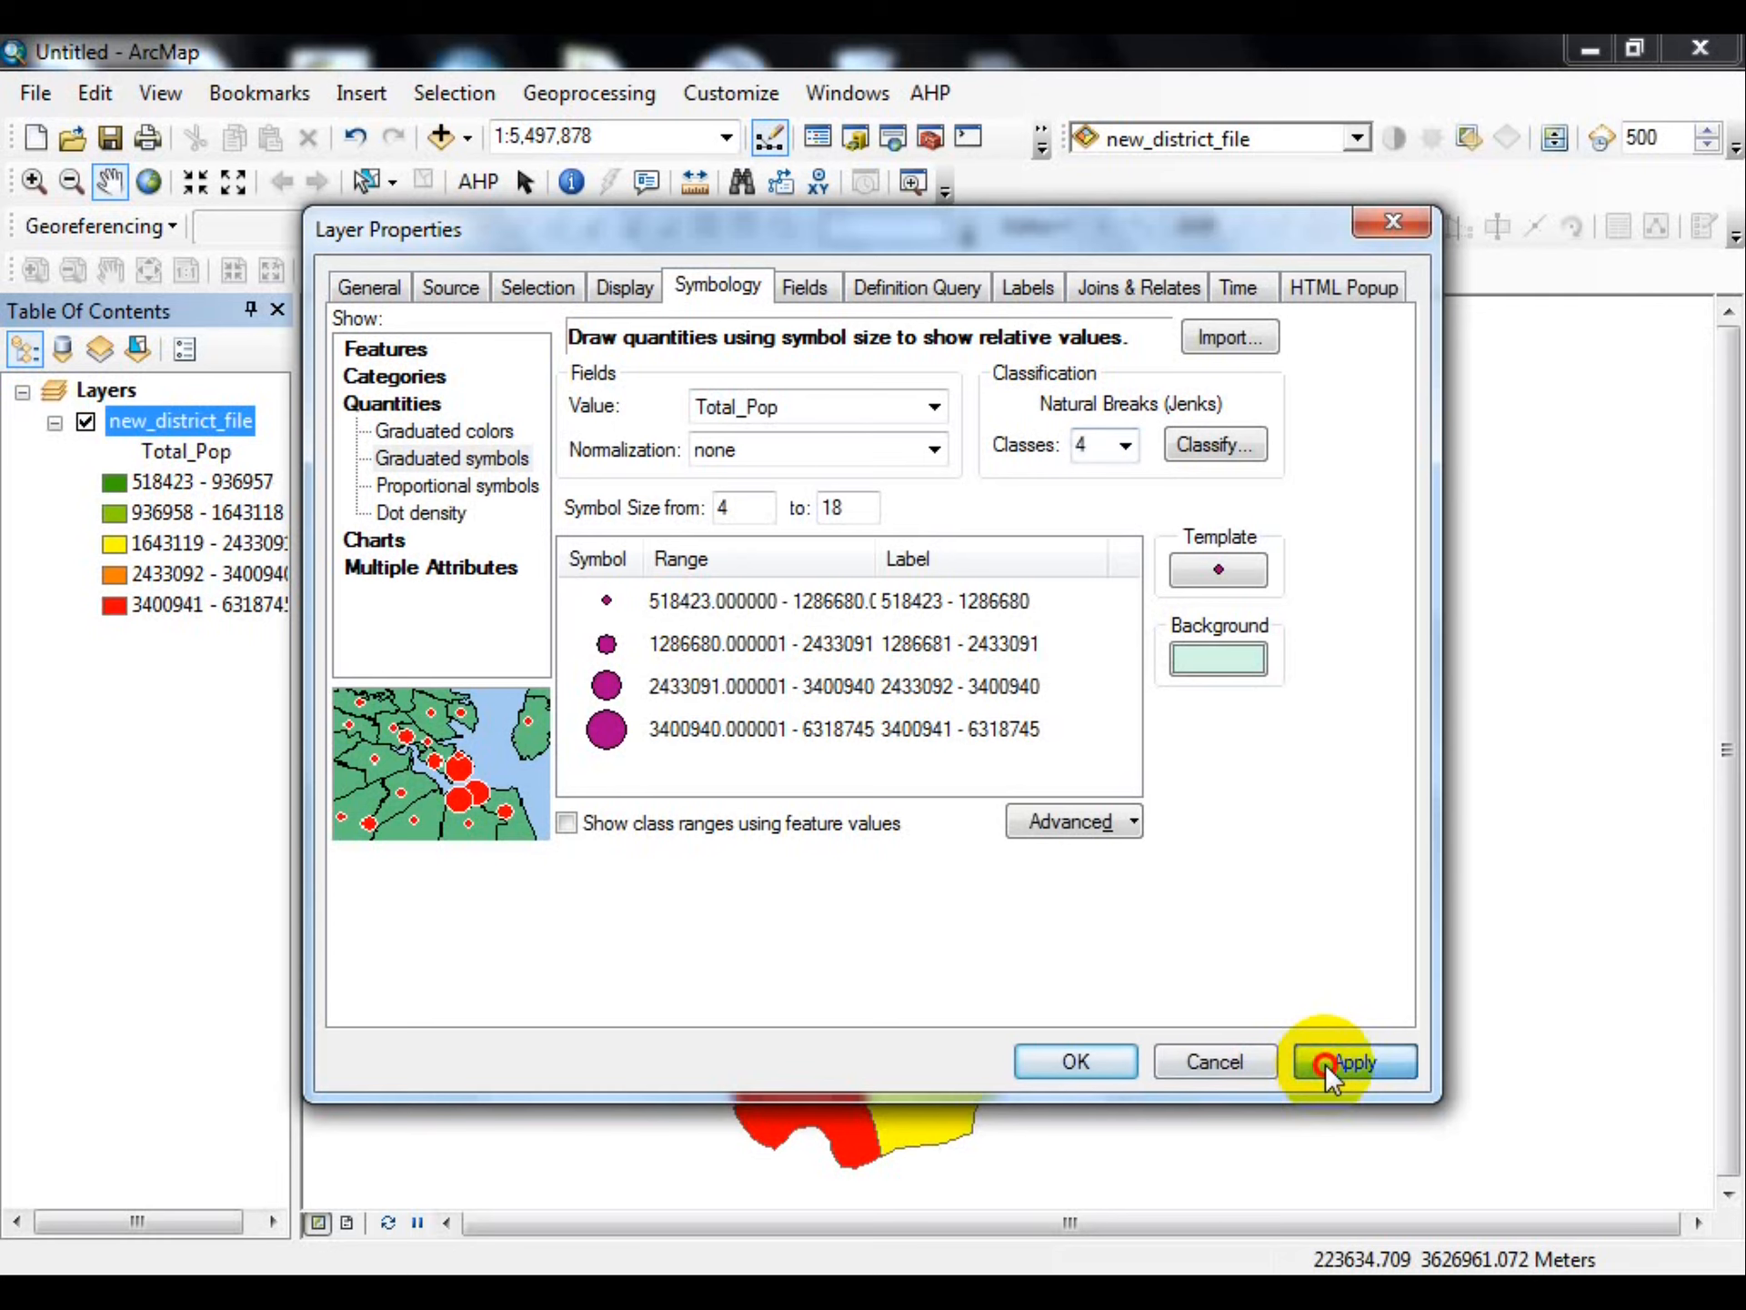
{"action": "left_click", "coordinate": [1057, 1053]}
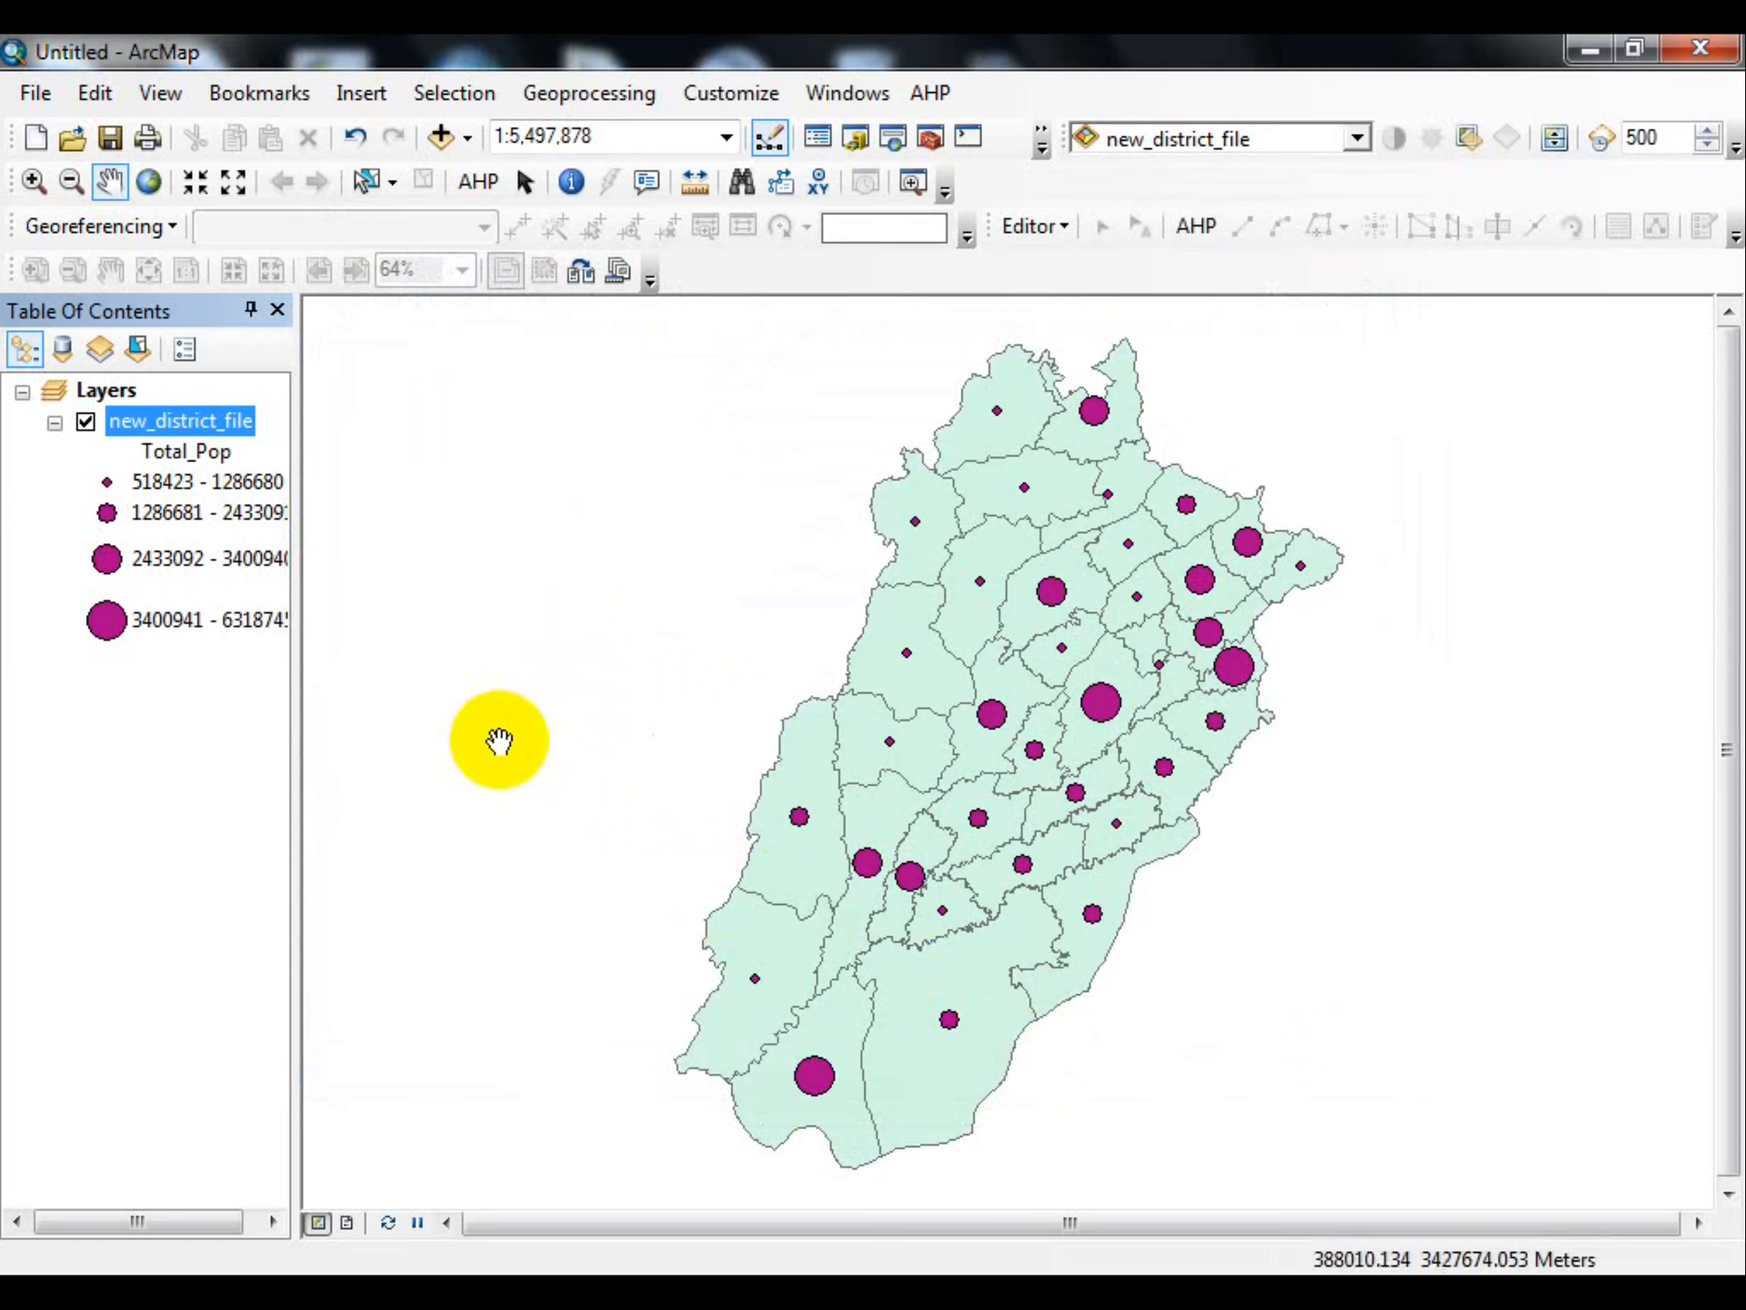
- Switch to the page layout and zoom the map data frame to the full extent of the districts
{"action": "left_click", "coordinate": [344, 1222]}
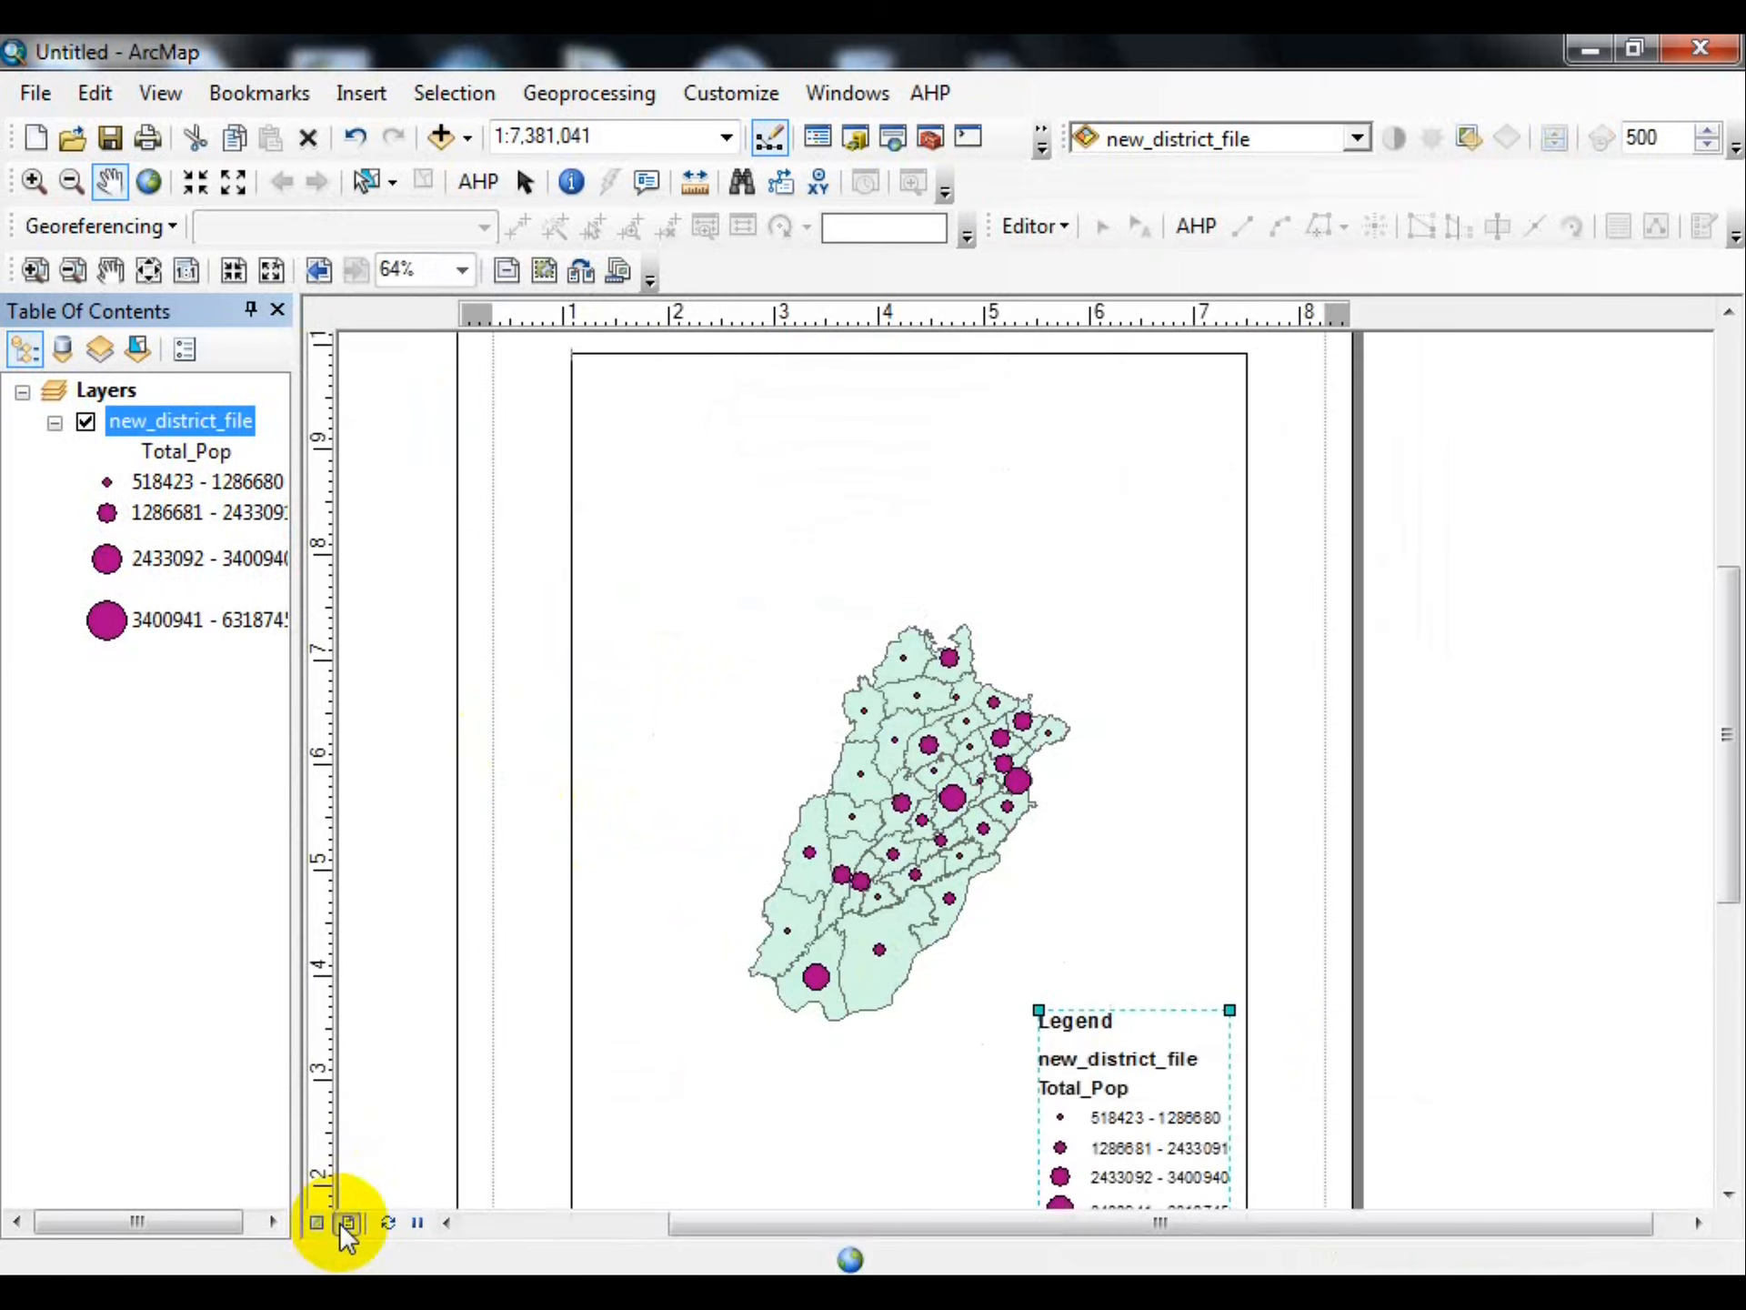
{"action": "left_click_drag", "start_coordinate": [1736, 616], "coordinate": [1736, 646]}
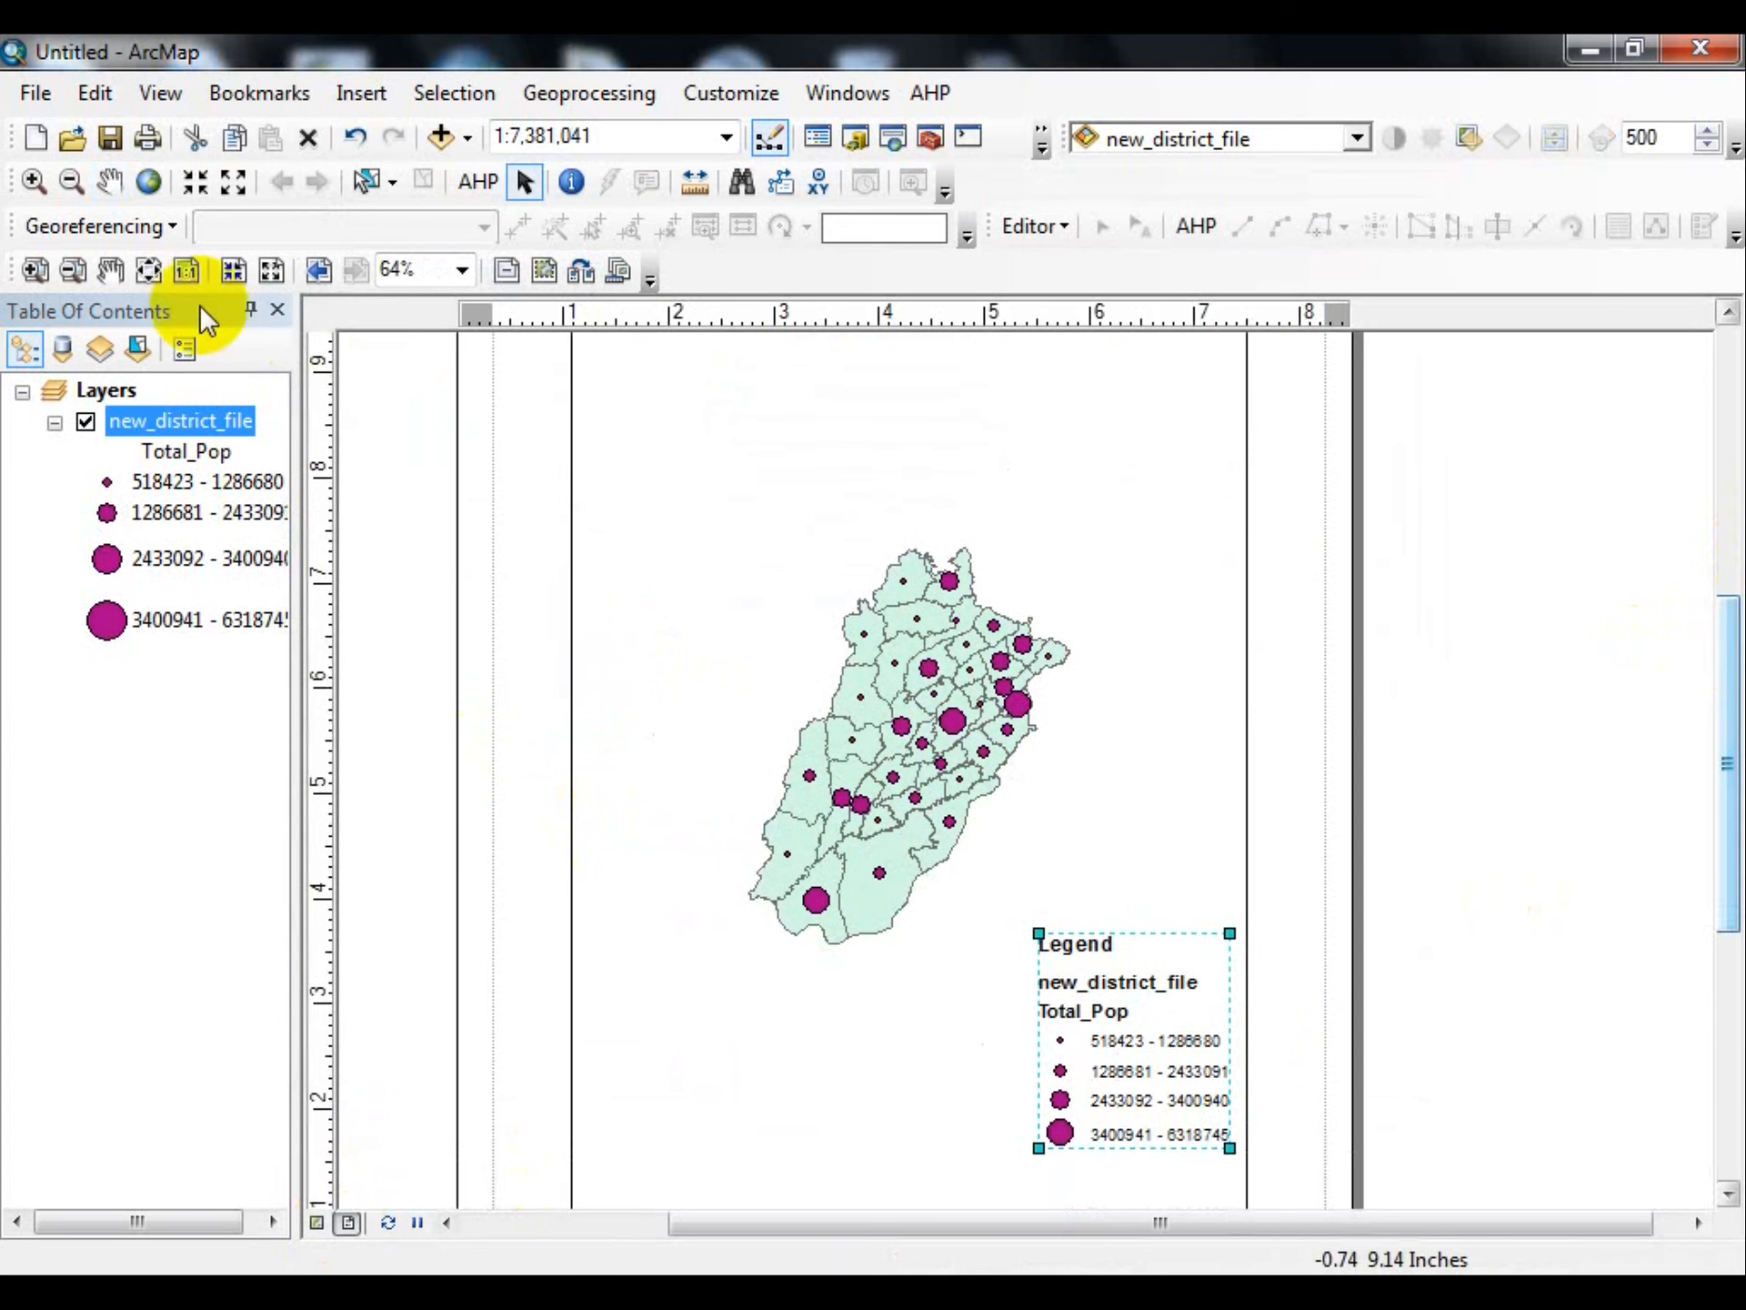
{"action": "left_click", "coordinate": [762, 669]}
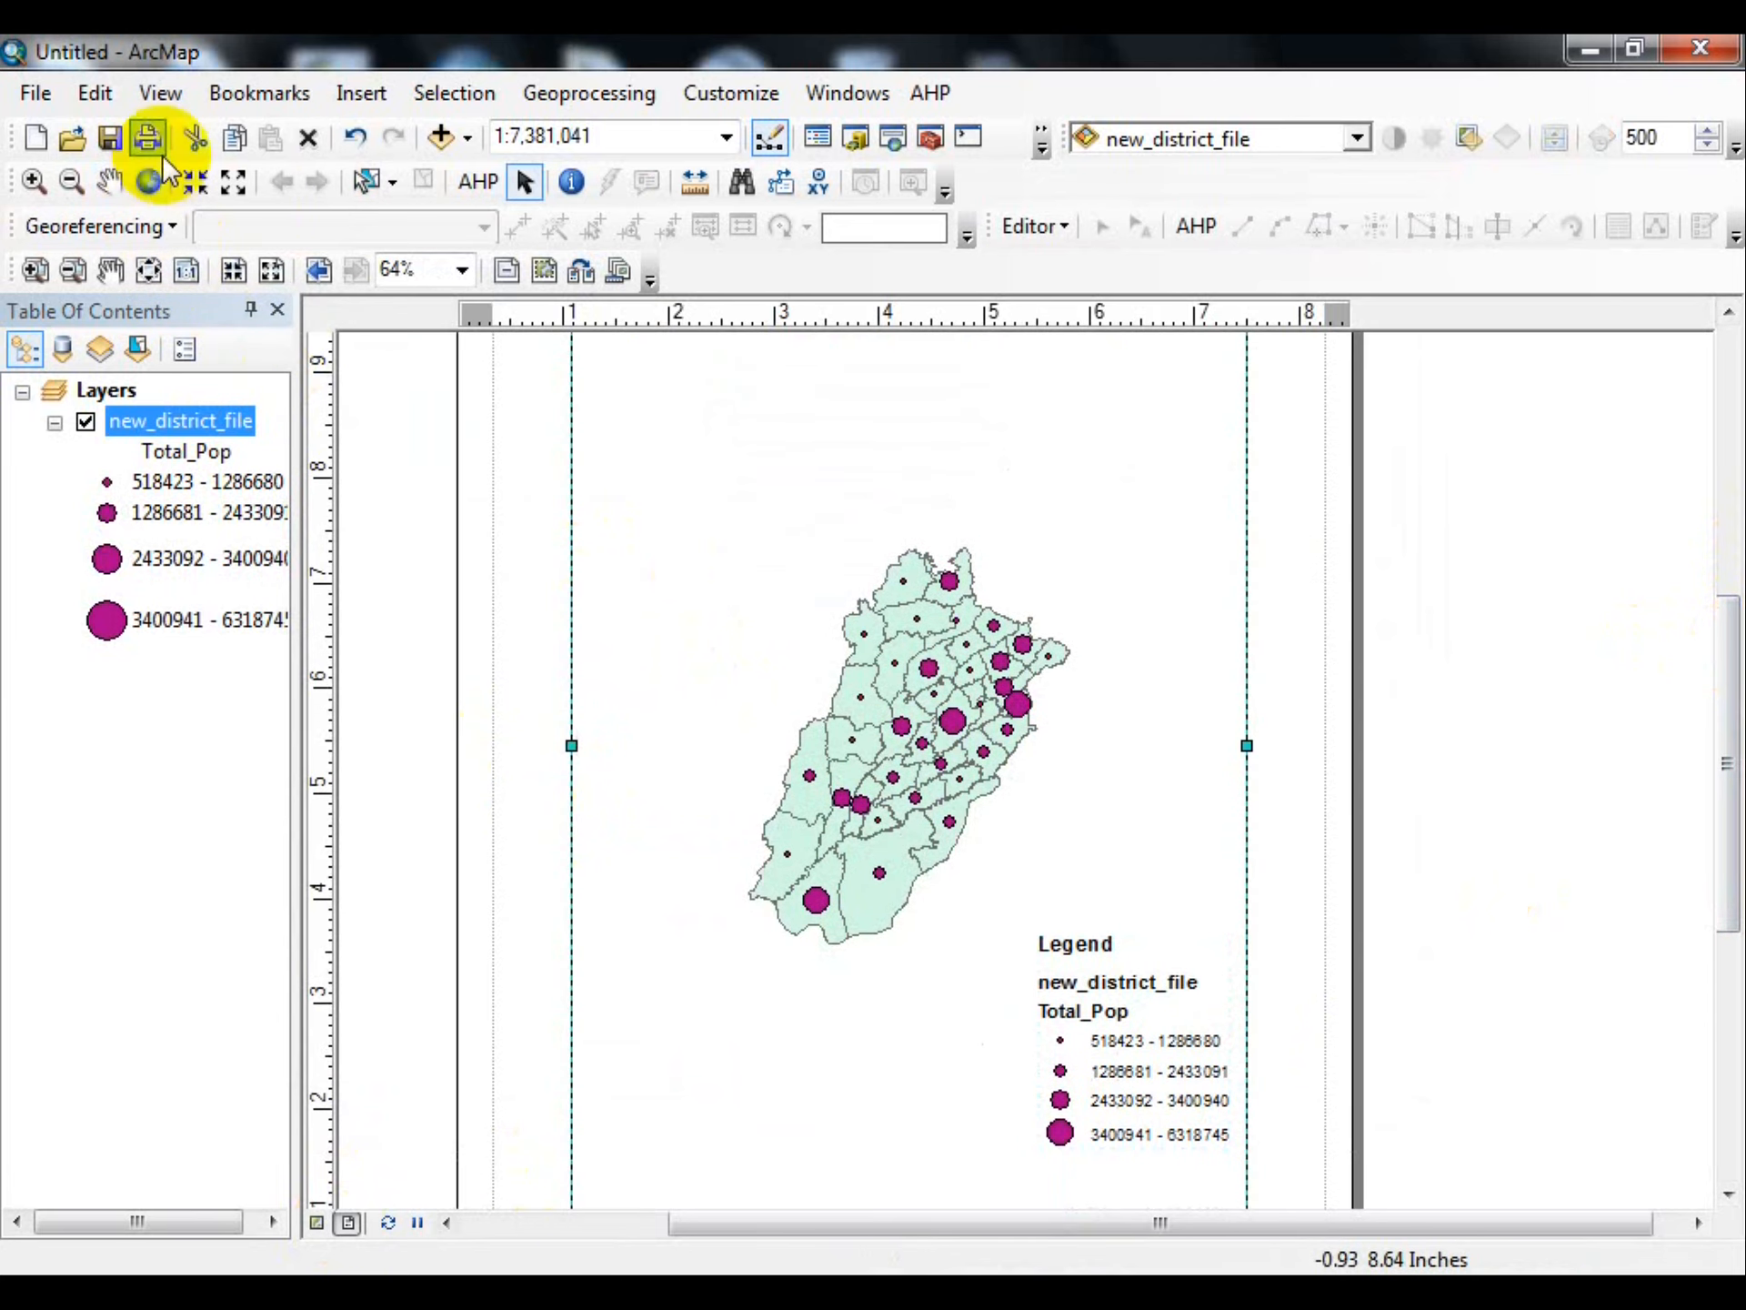
{"action": "left_click", "coordinate": [153, 181]}
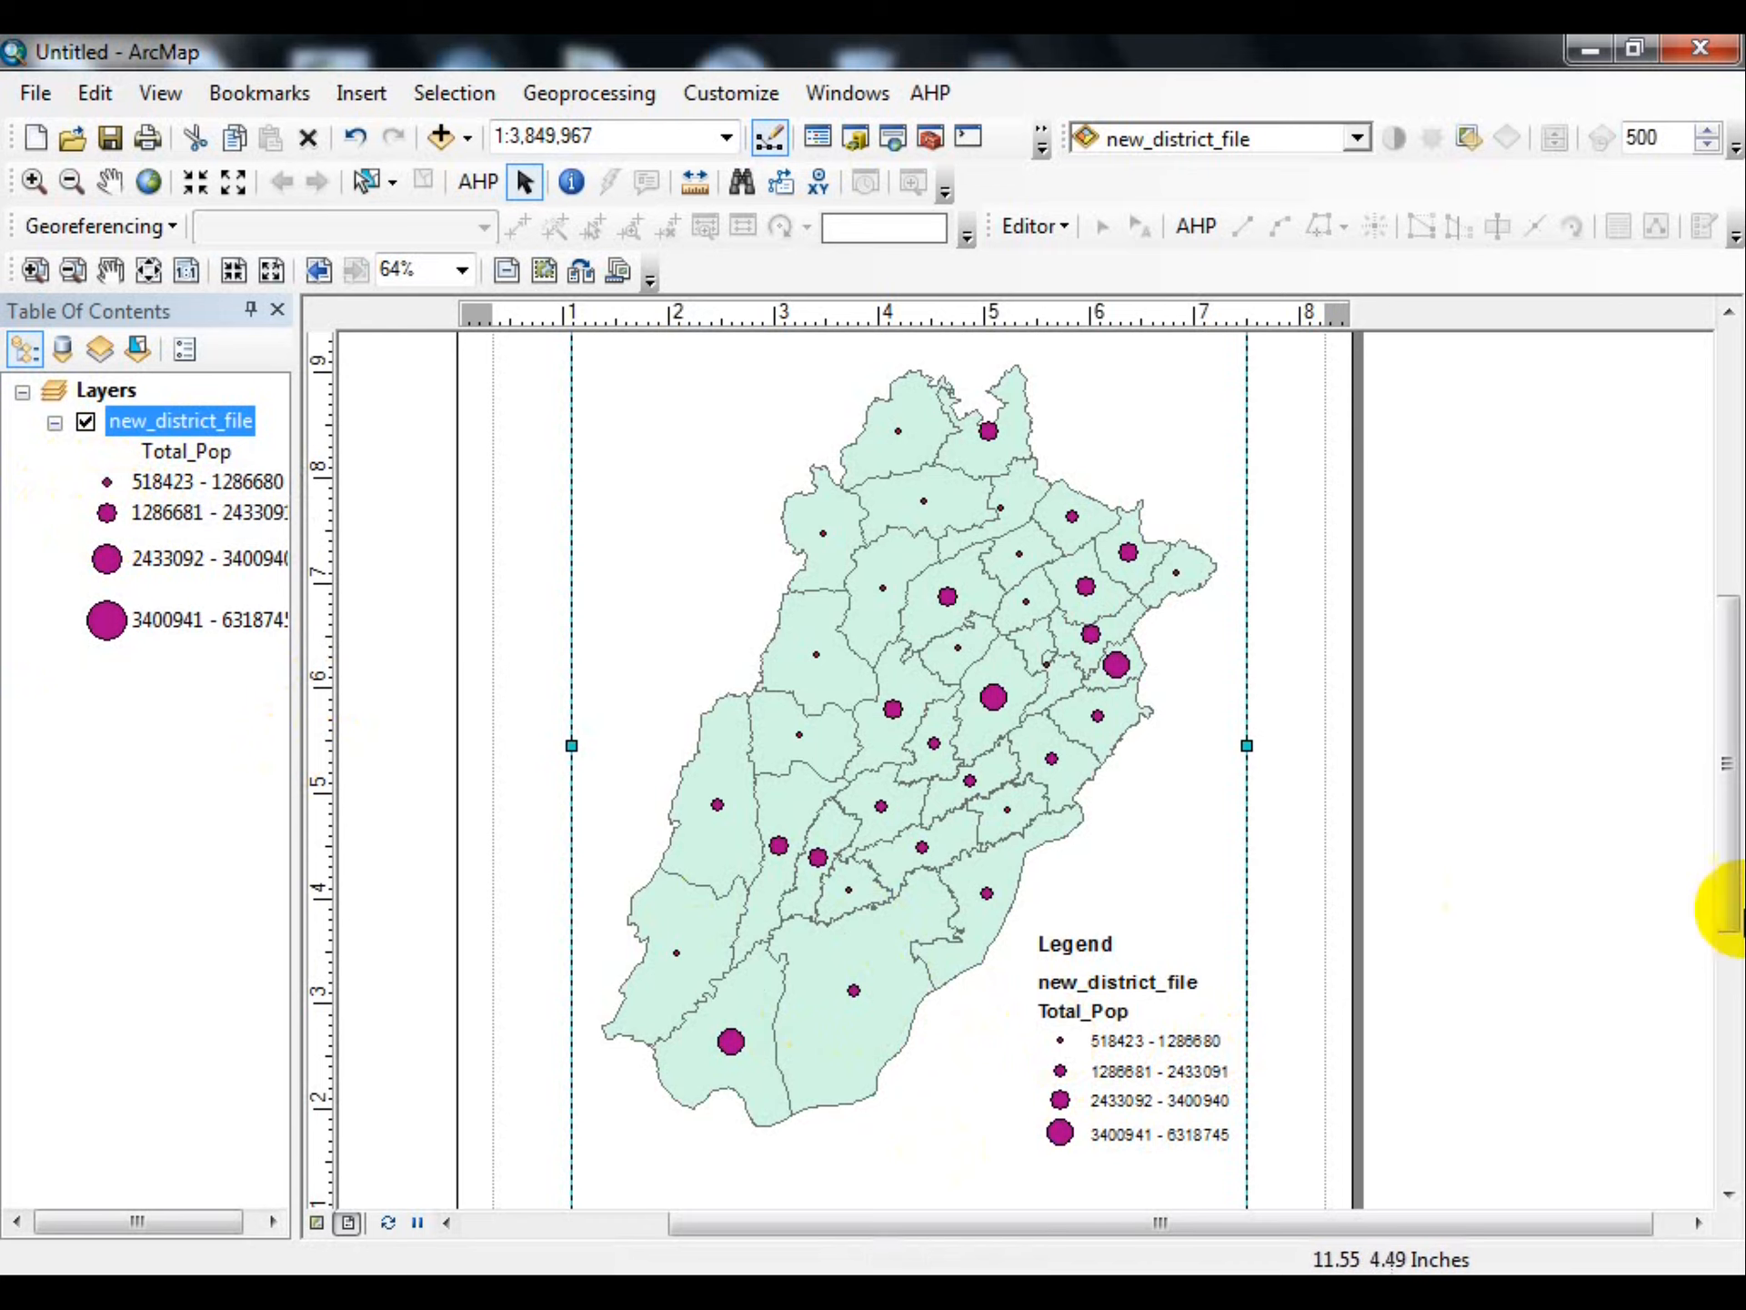
- Change the new_district_file layer's symbology to proportional symbols based on Total_Pop and apply it
{"action": "right_click", "coordinate": [175, 422]}
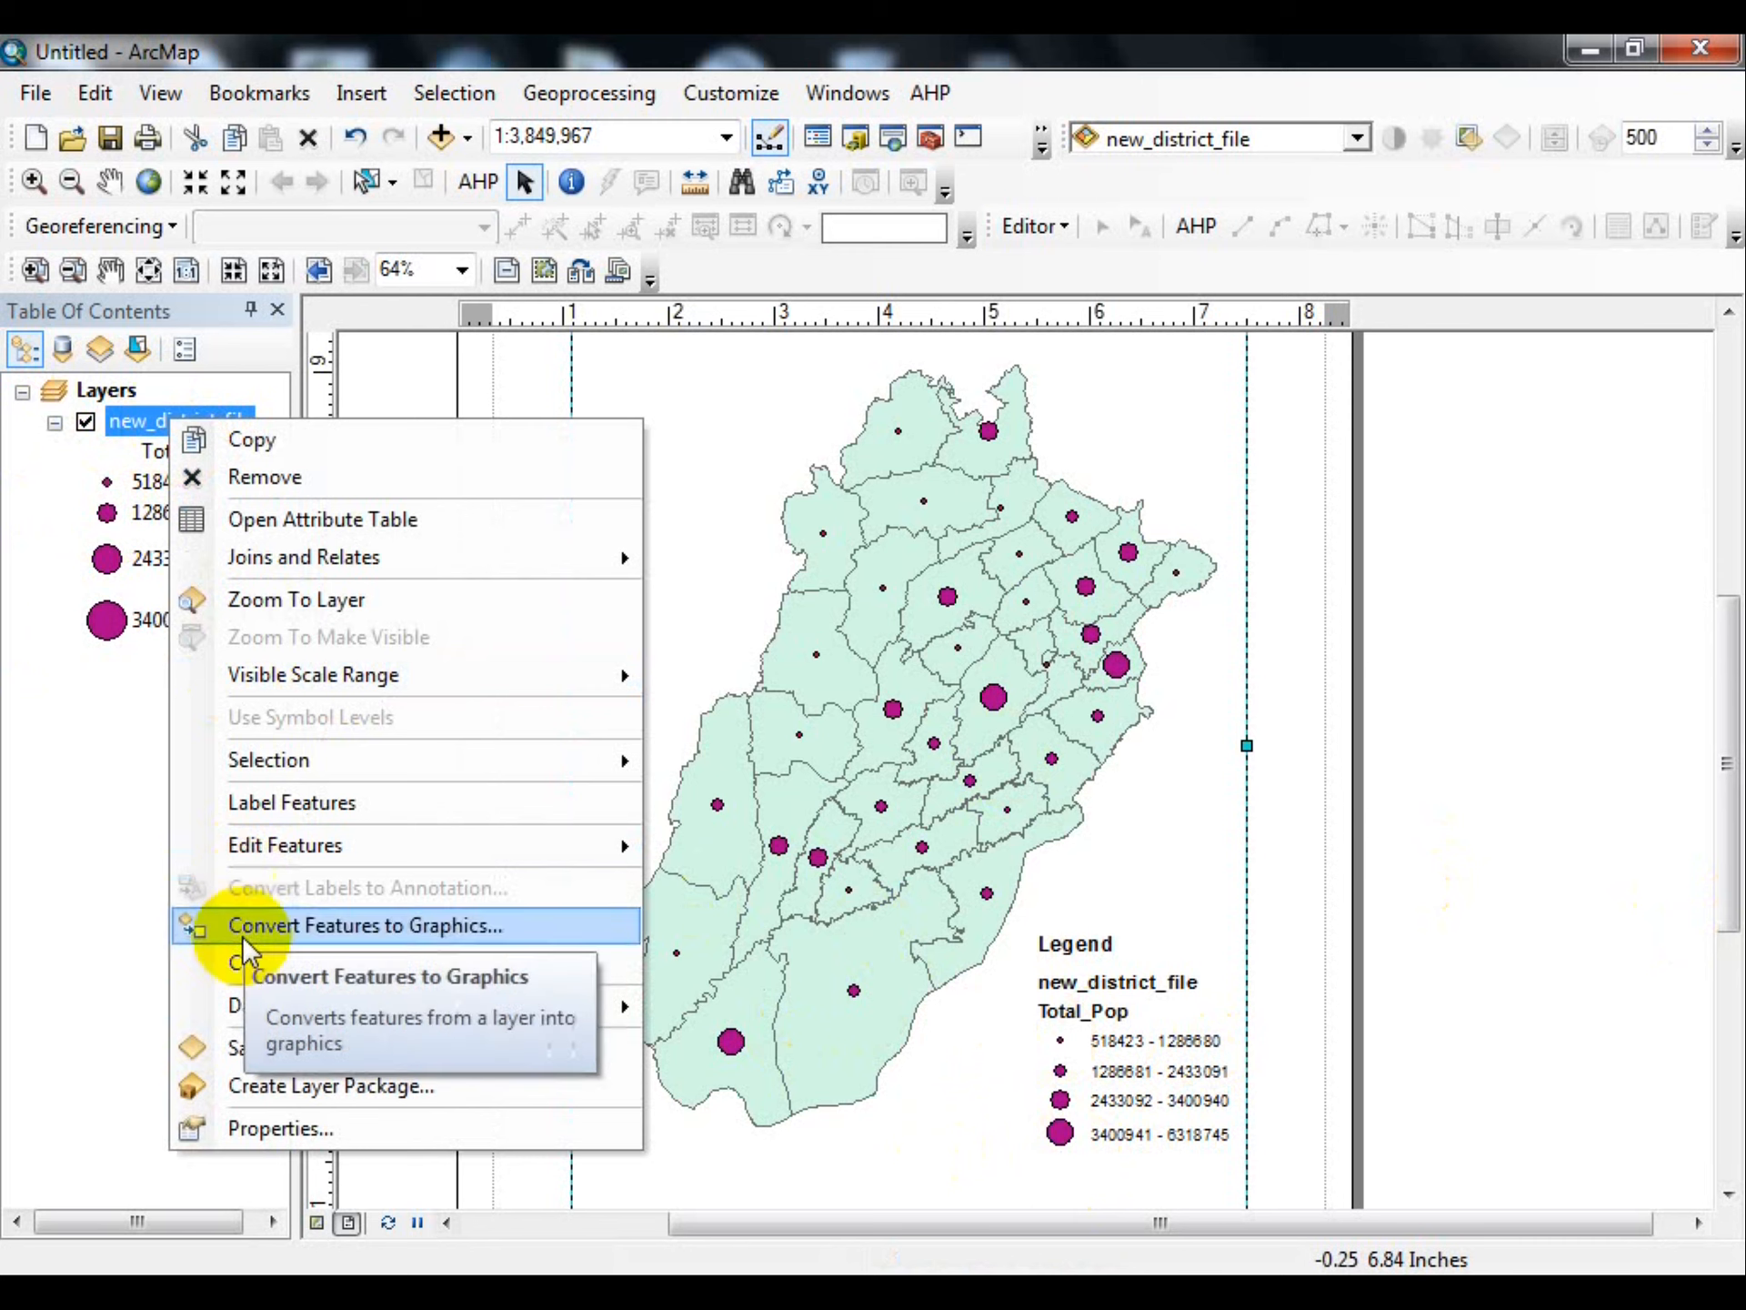
{"action": "left_click", "coordinate": [246, 1139]}
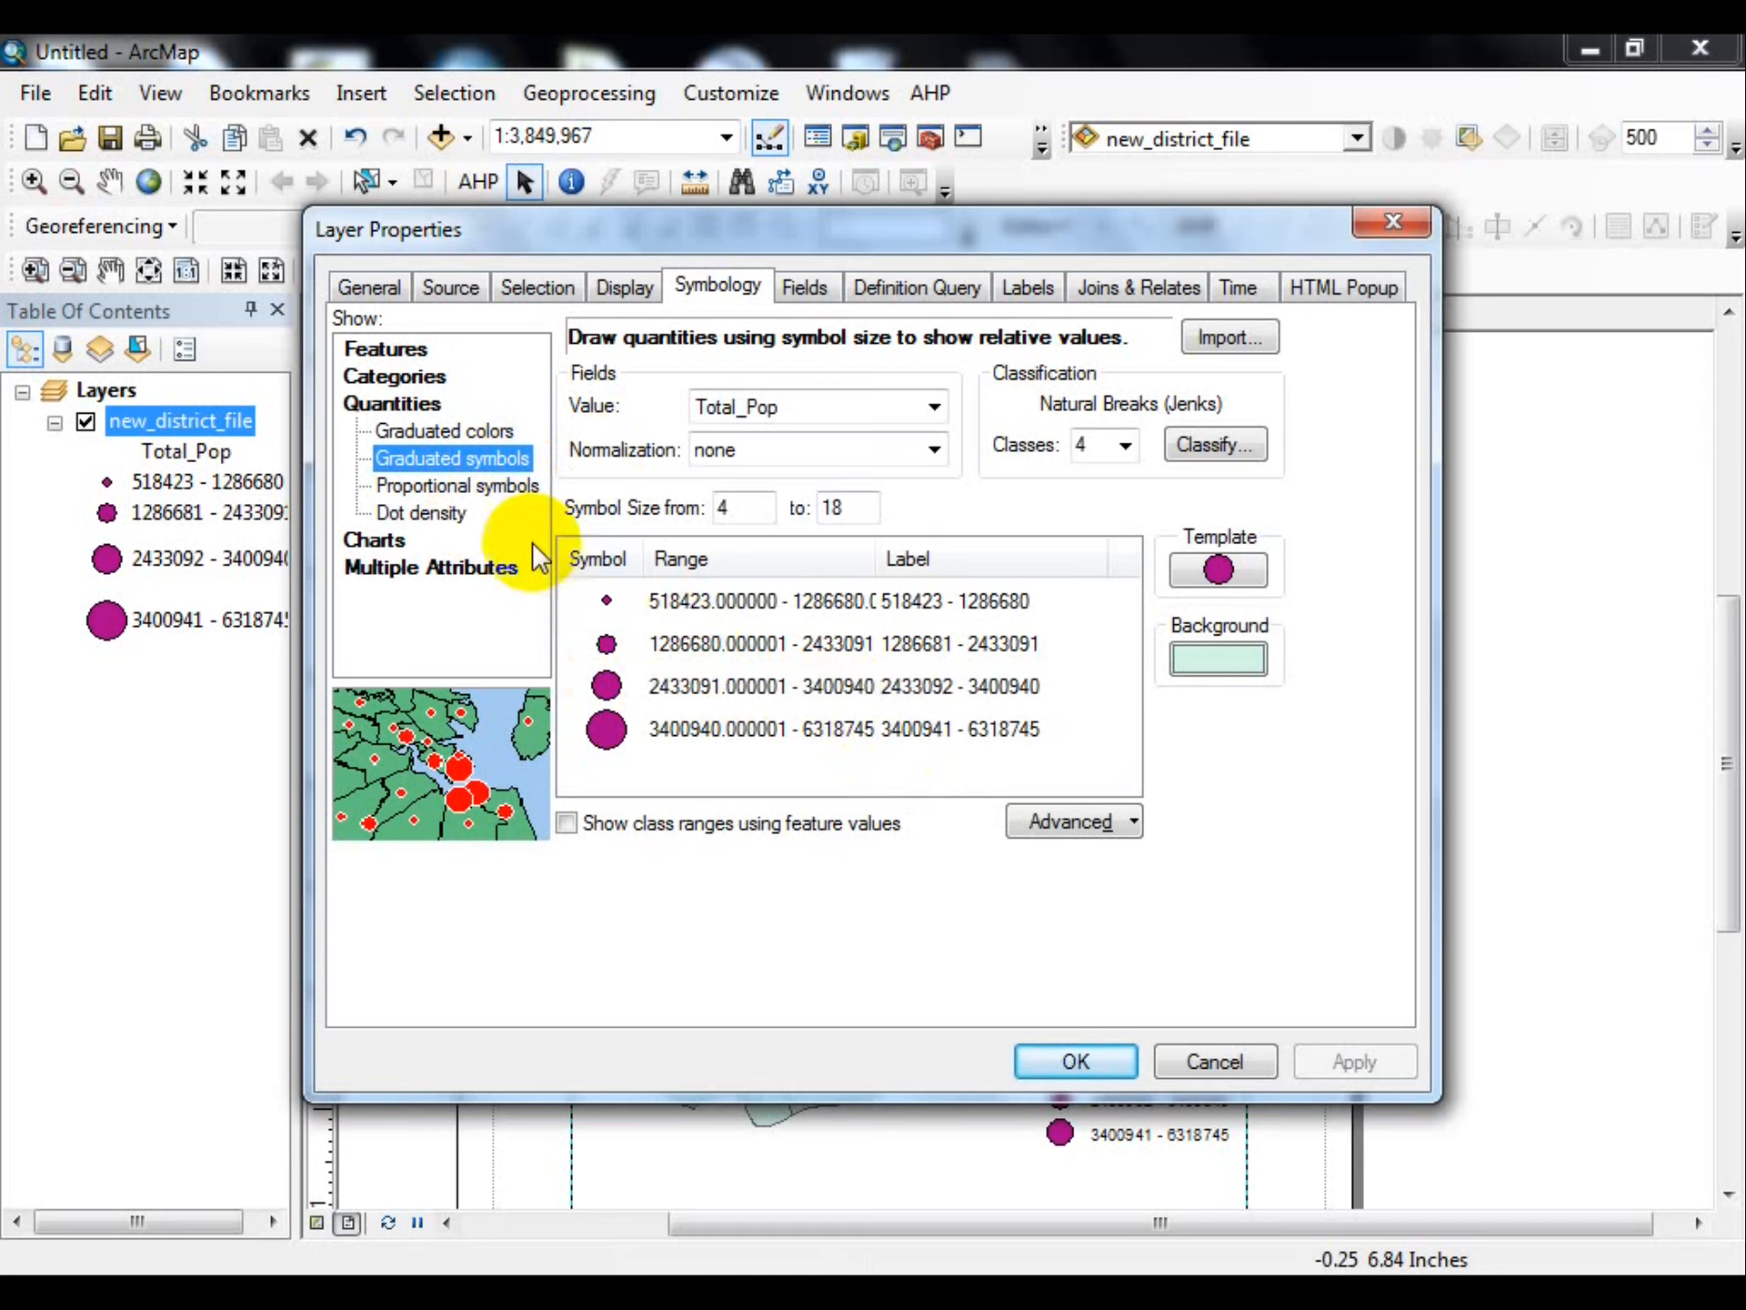
{"action": "left_click", "coordinate": [414, 487]}
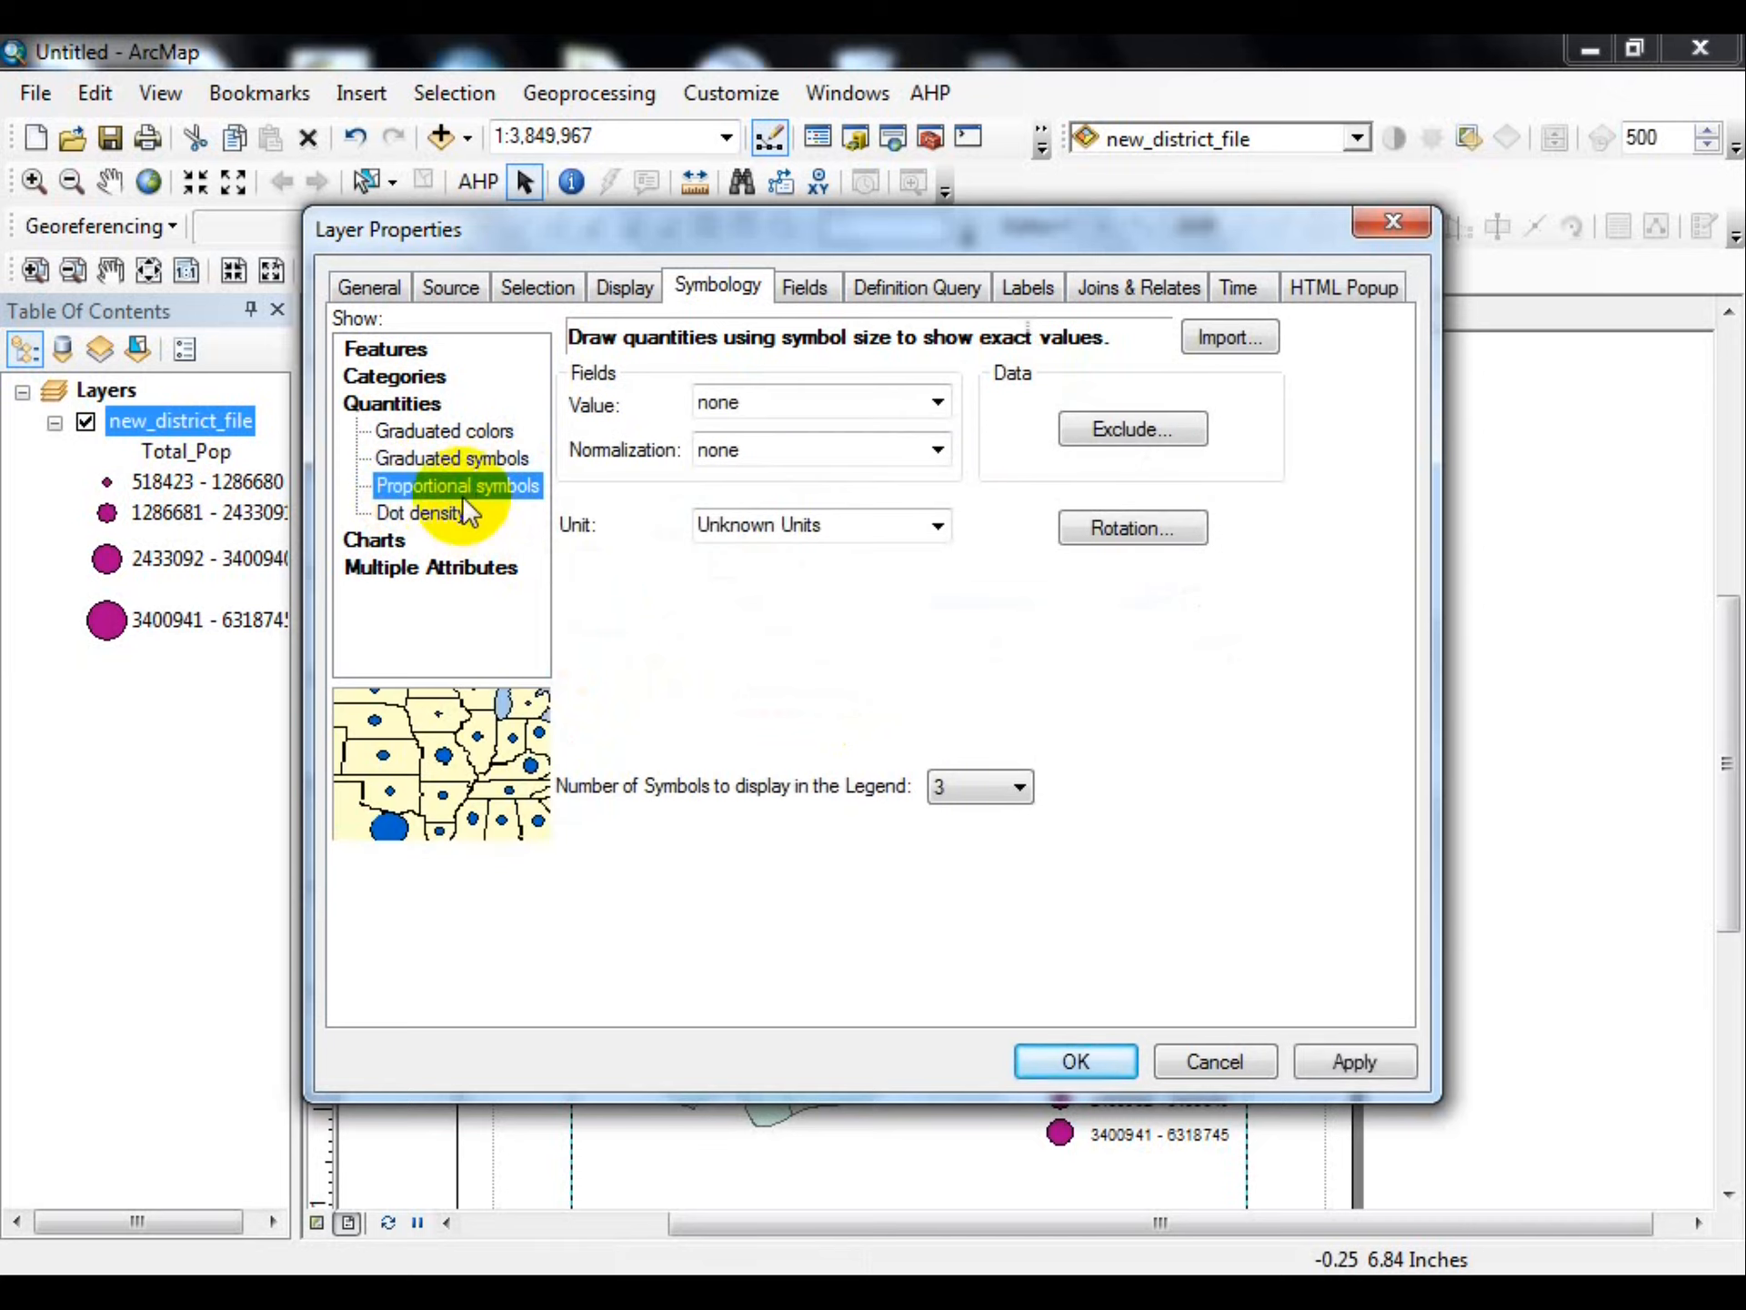
{"action": "left_click", "coordinate": [773, 403]}
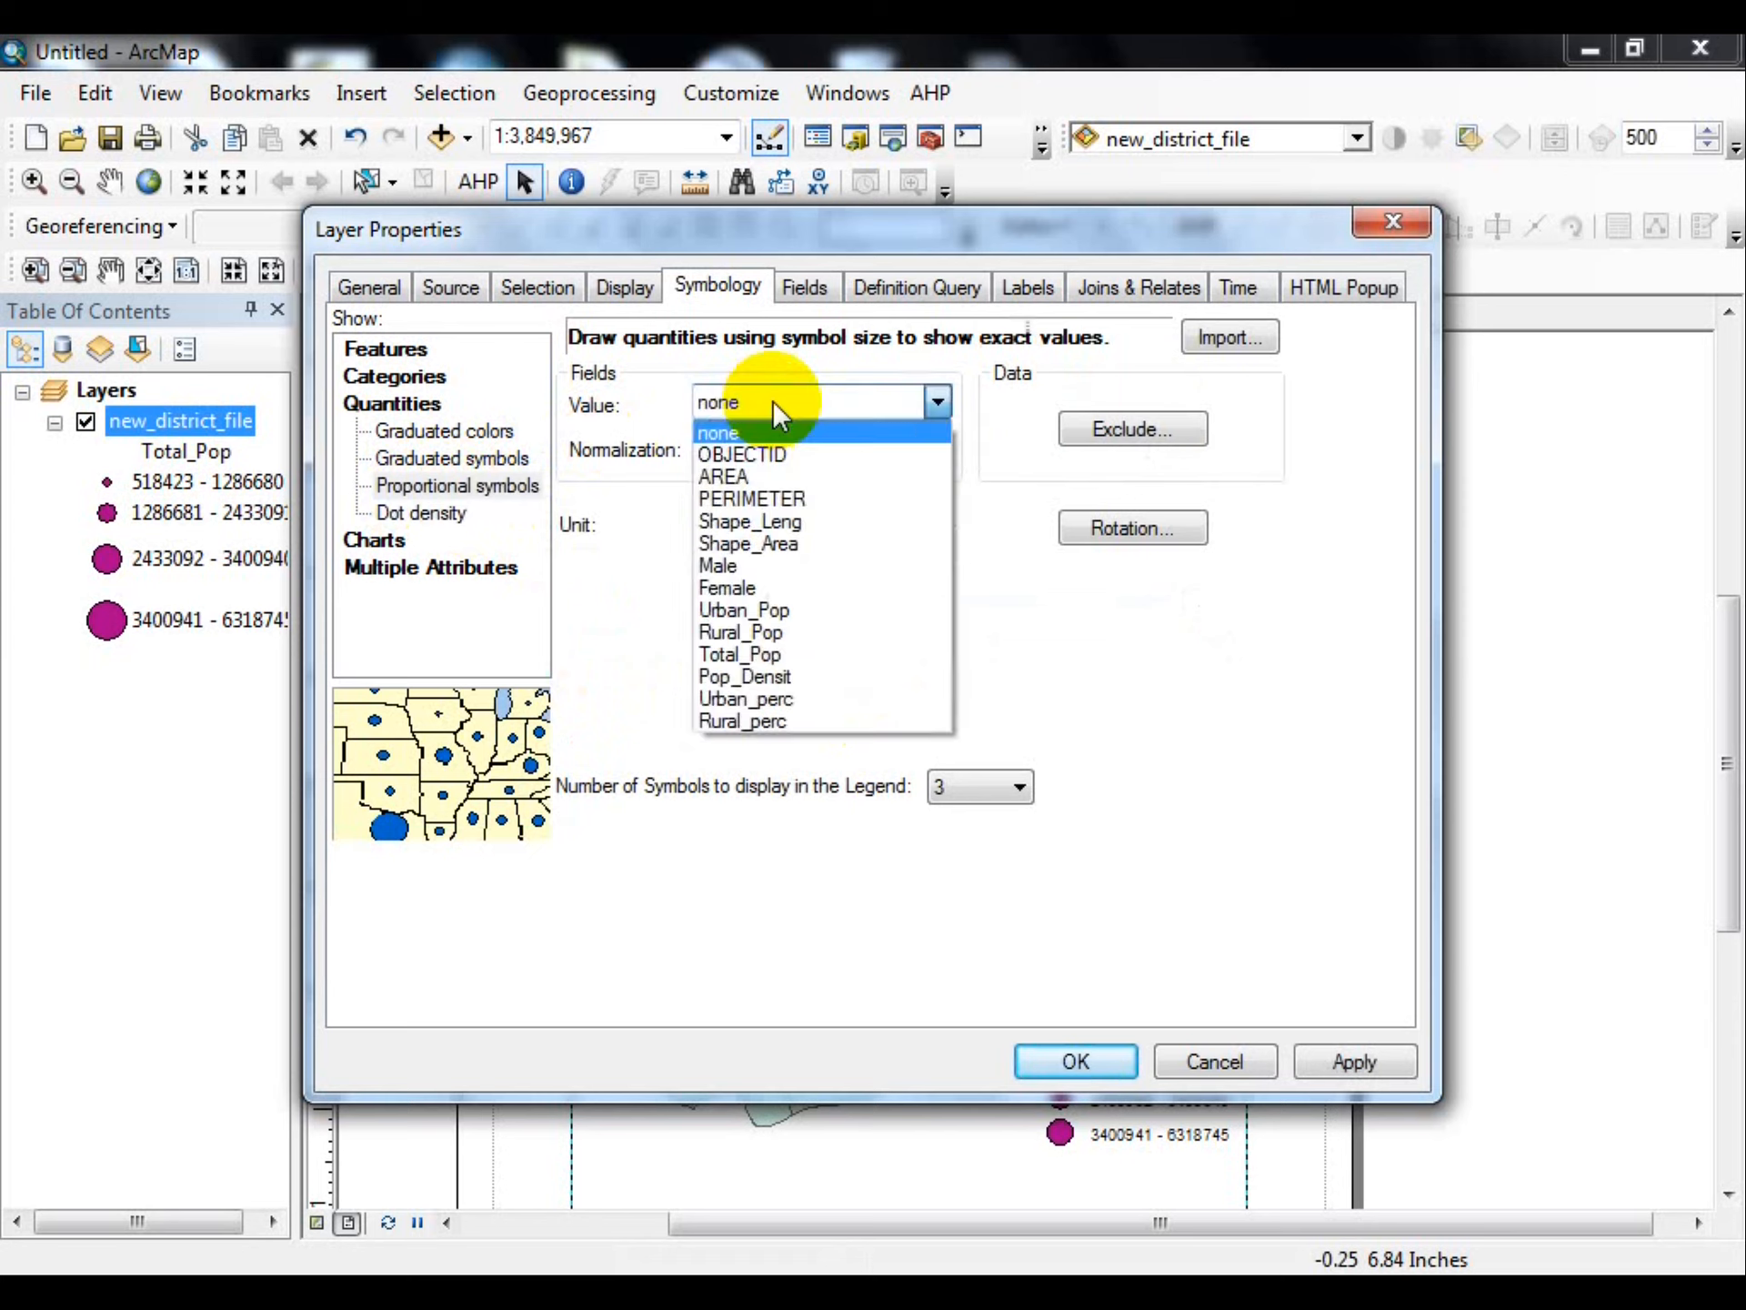
{"action": "left_click", "coordinate": [767, 655]}
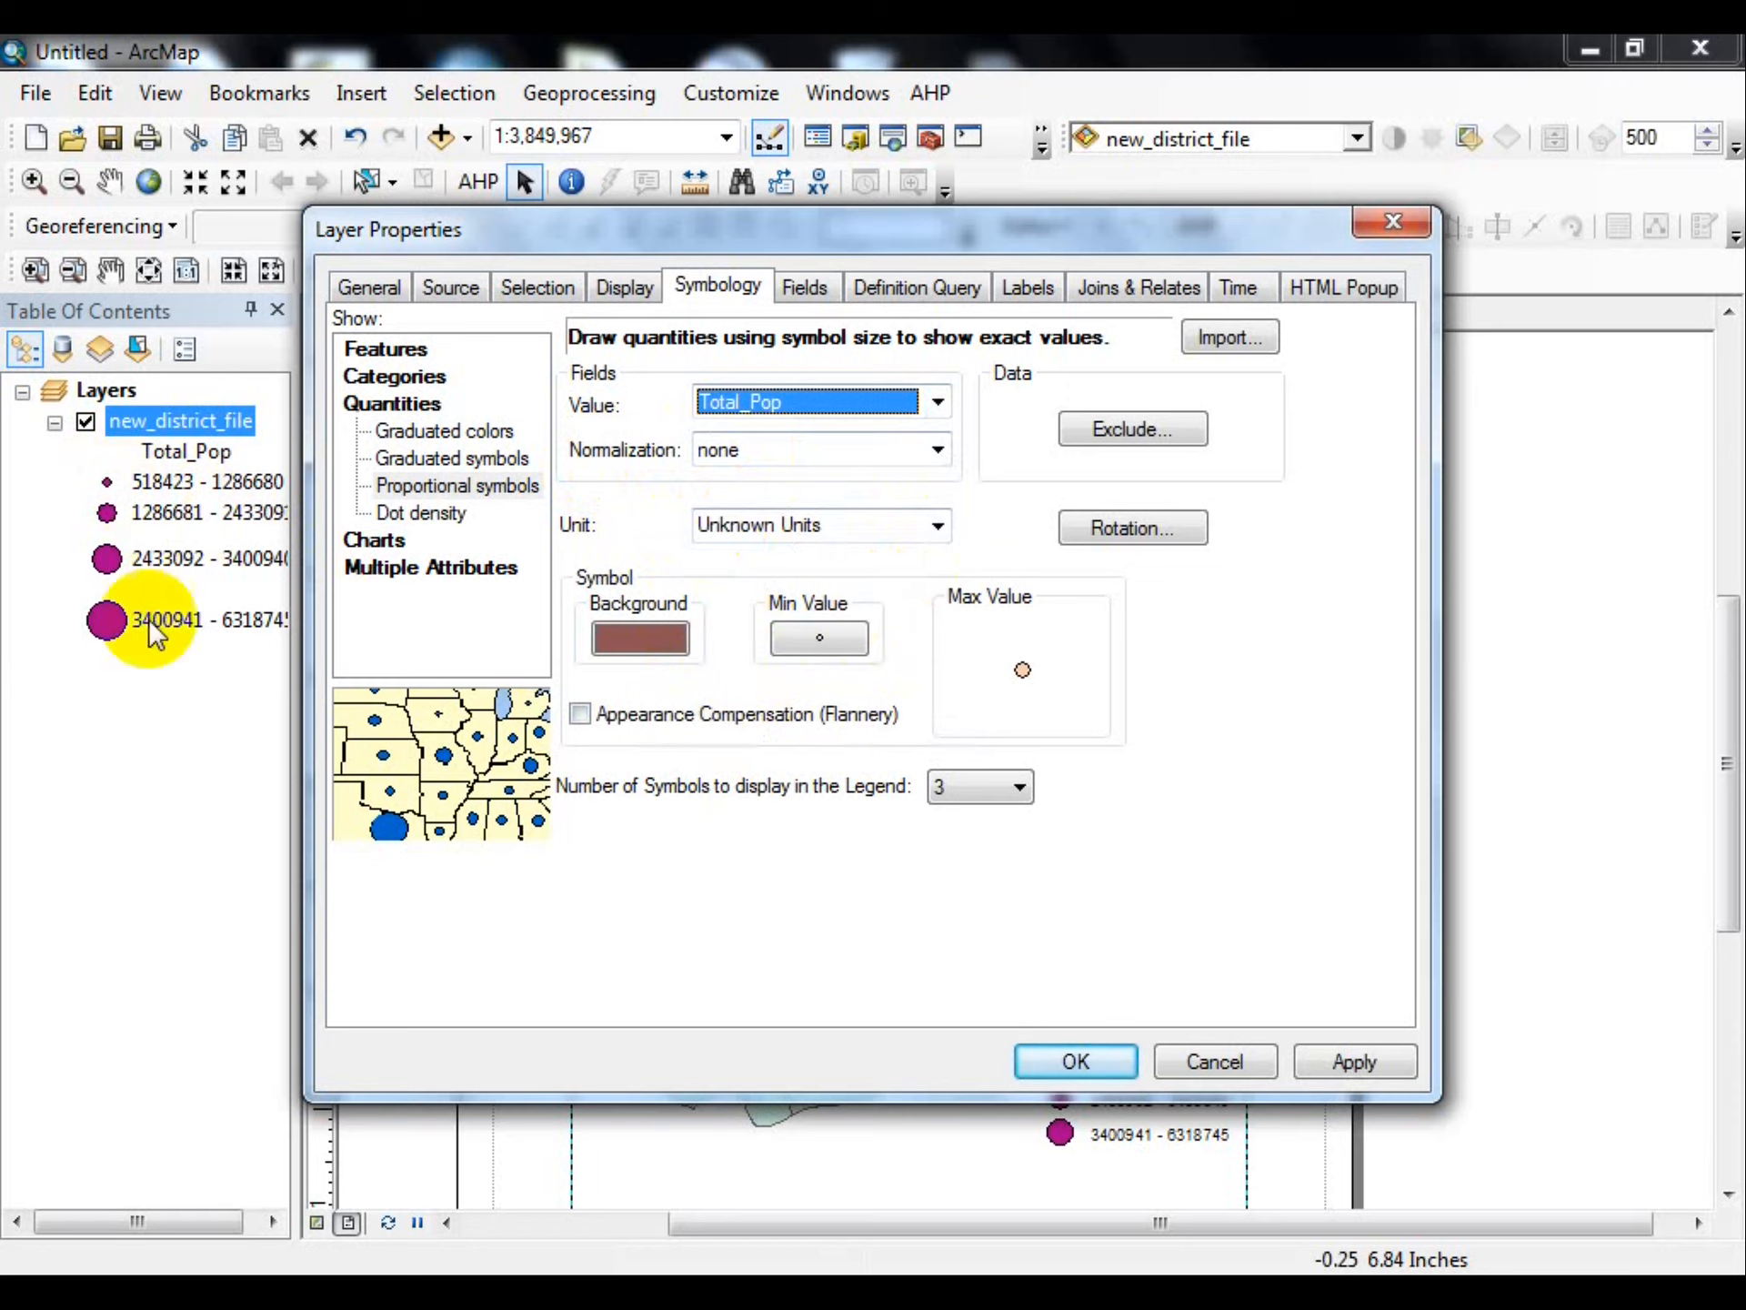
{"action": "left_click", "coordinate": [1366, 1061]}
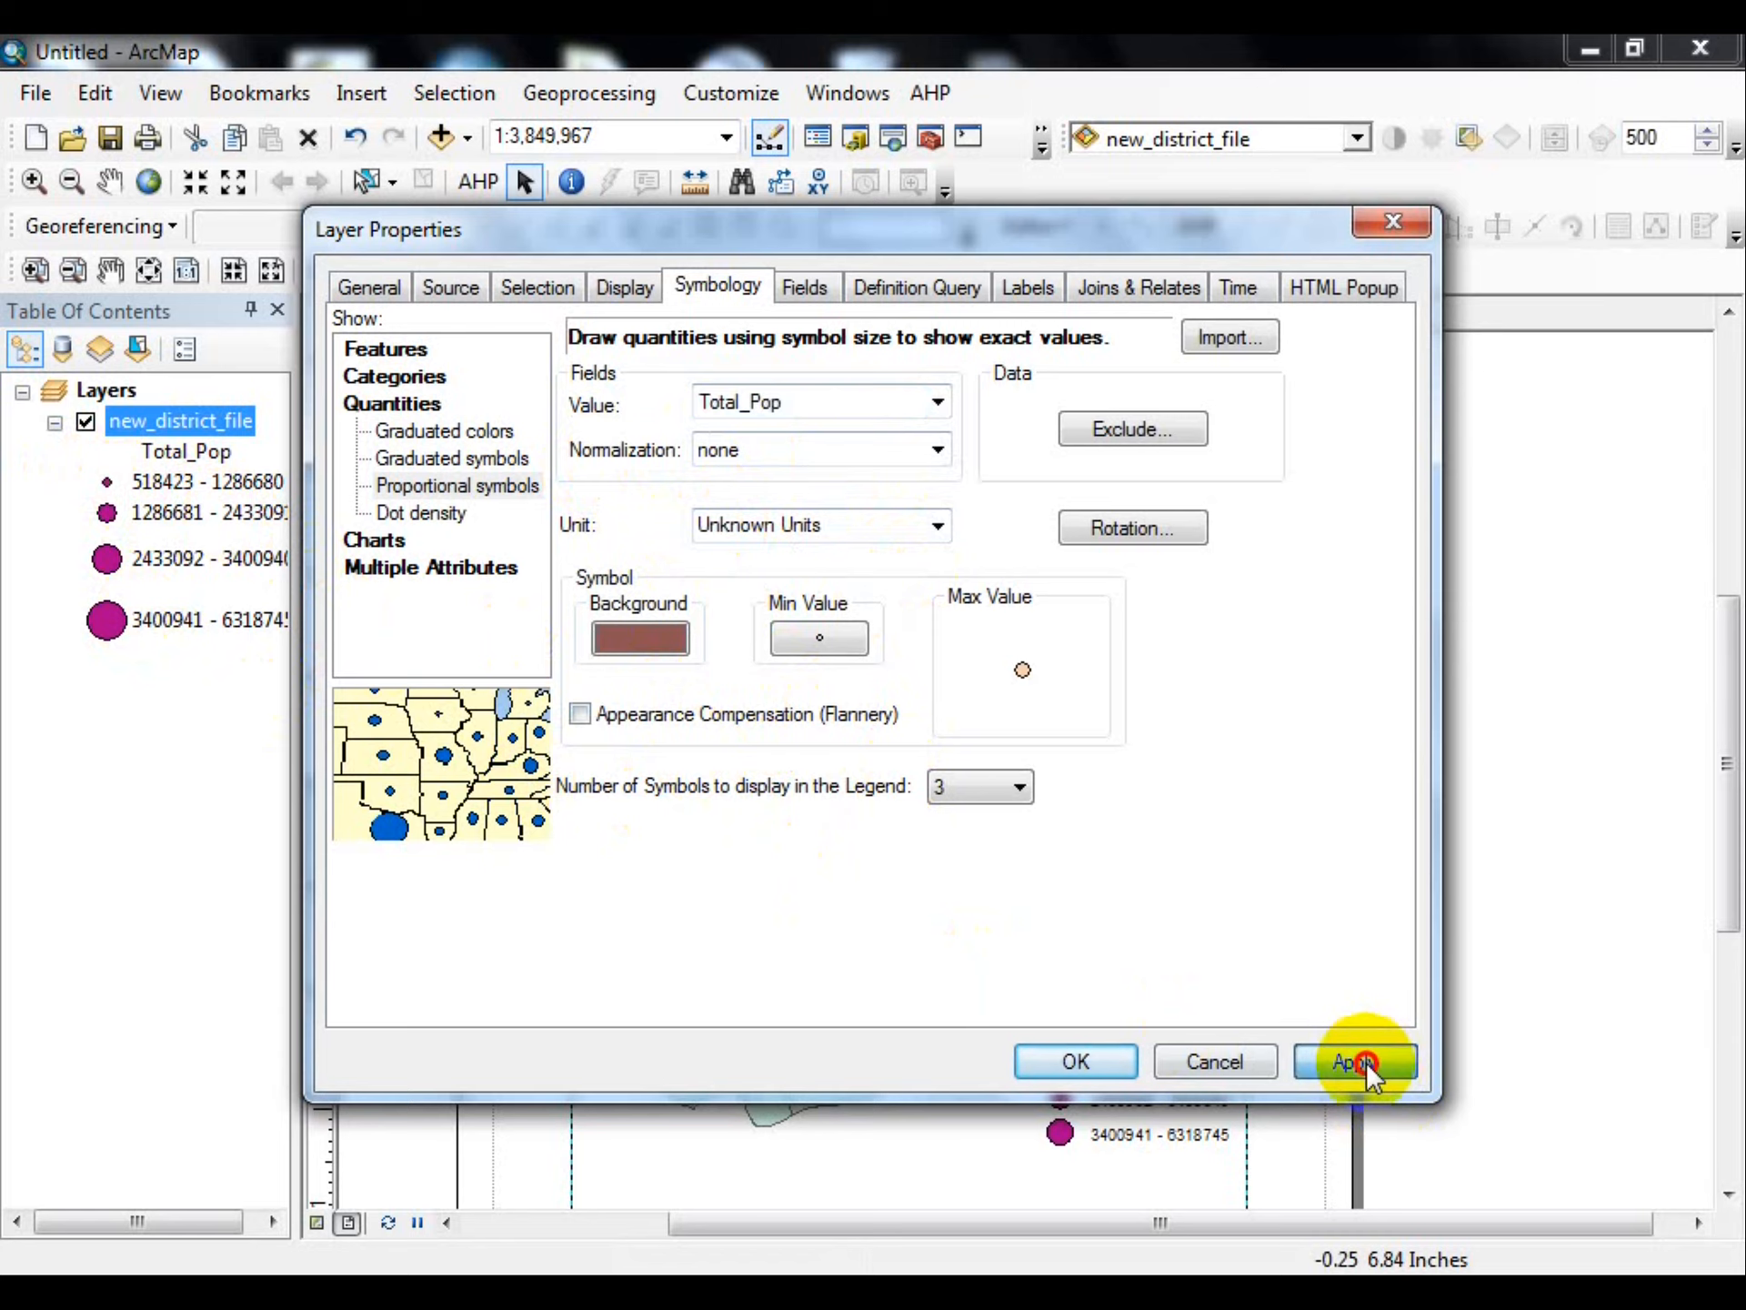
{"action": "left_click", "coordinate": [1044, 1061]}
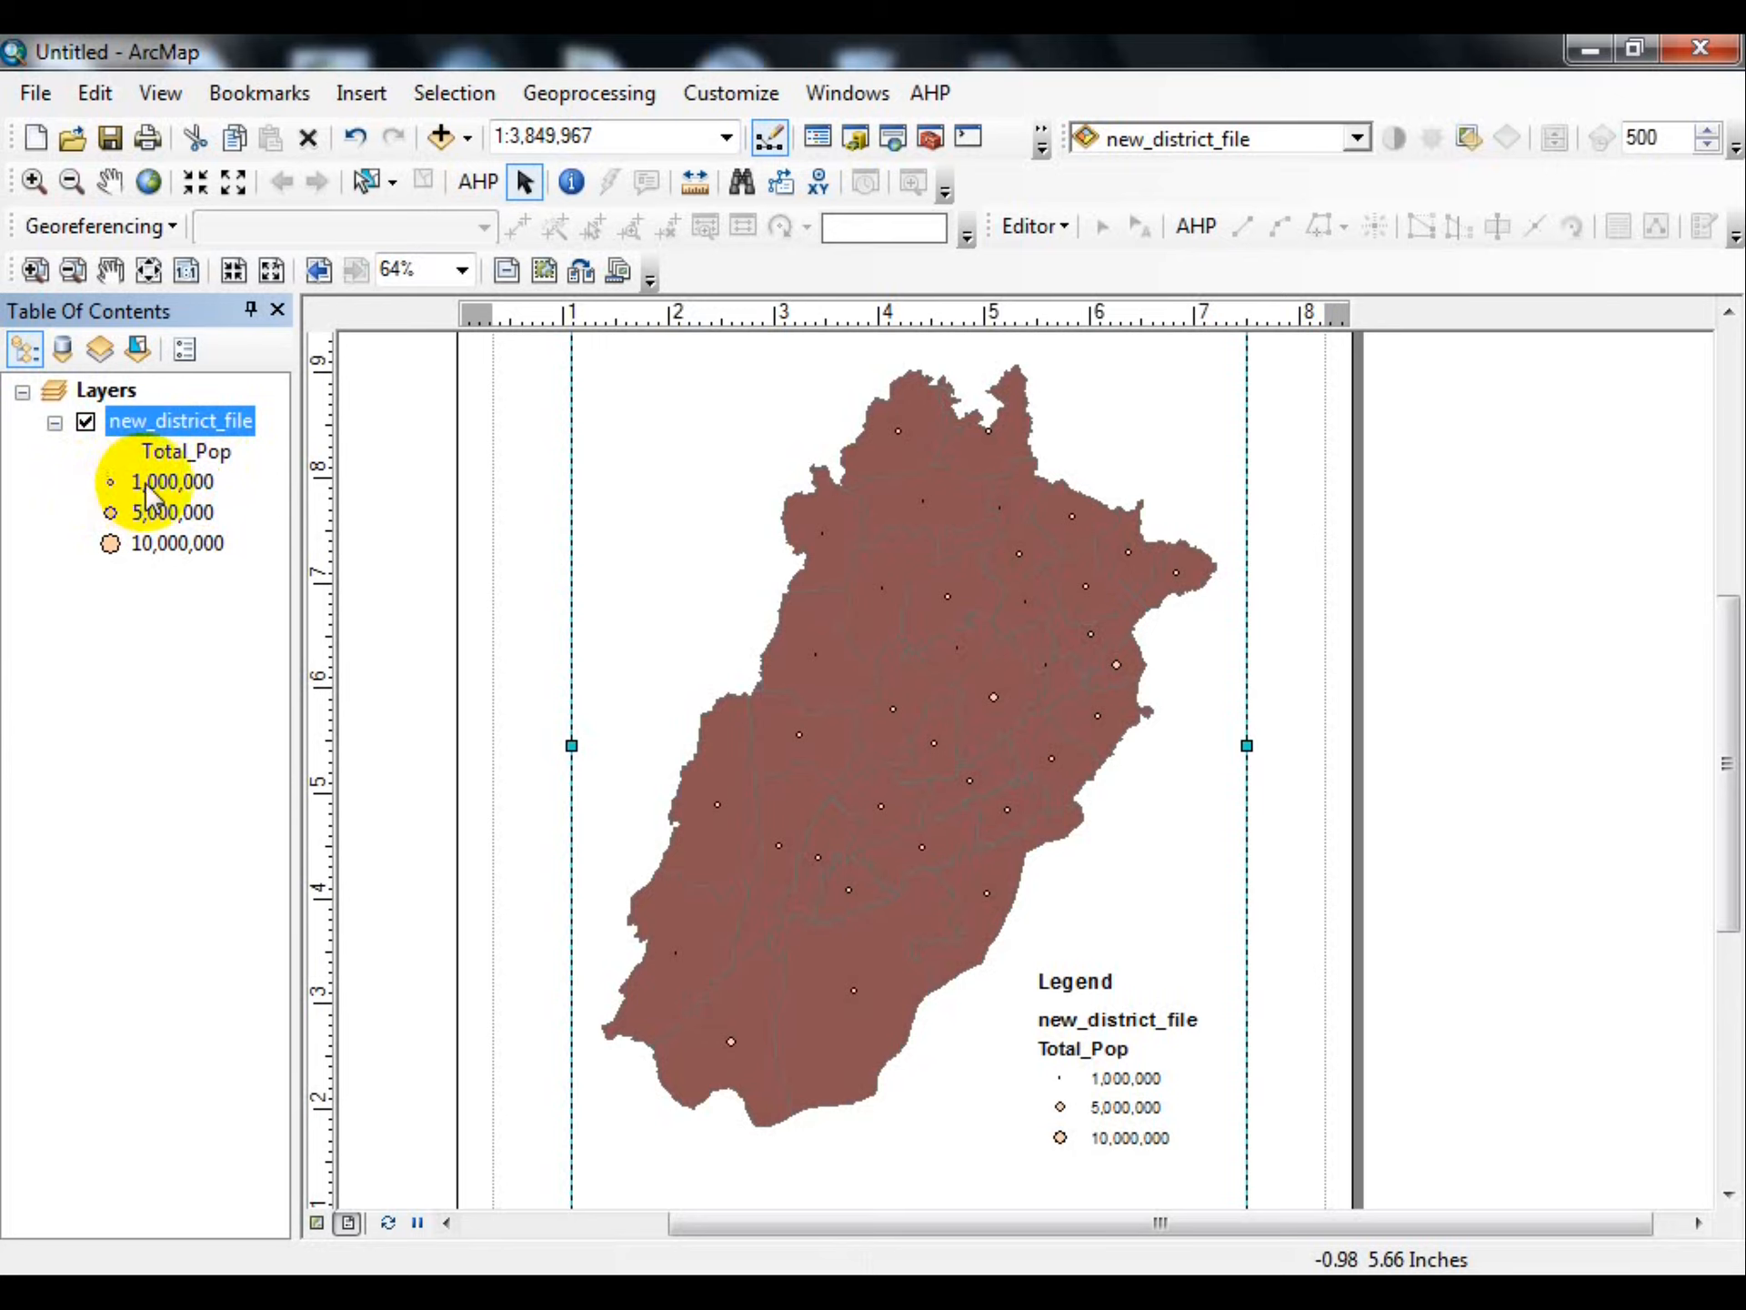
{"action": "left_click", "coordinate": [849, 862]}
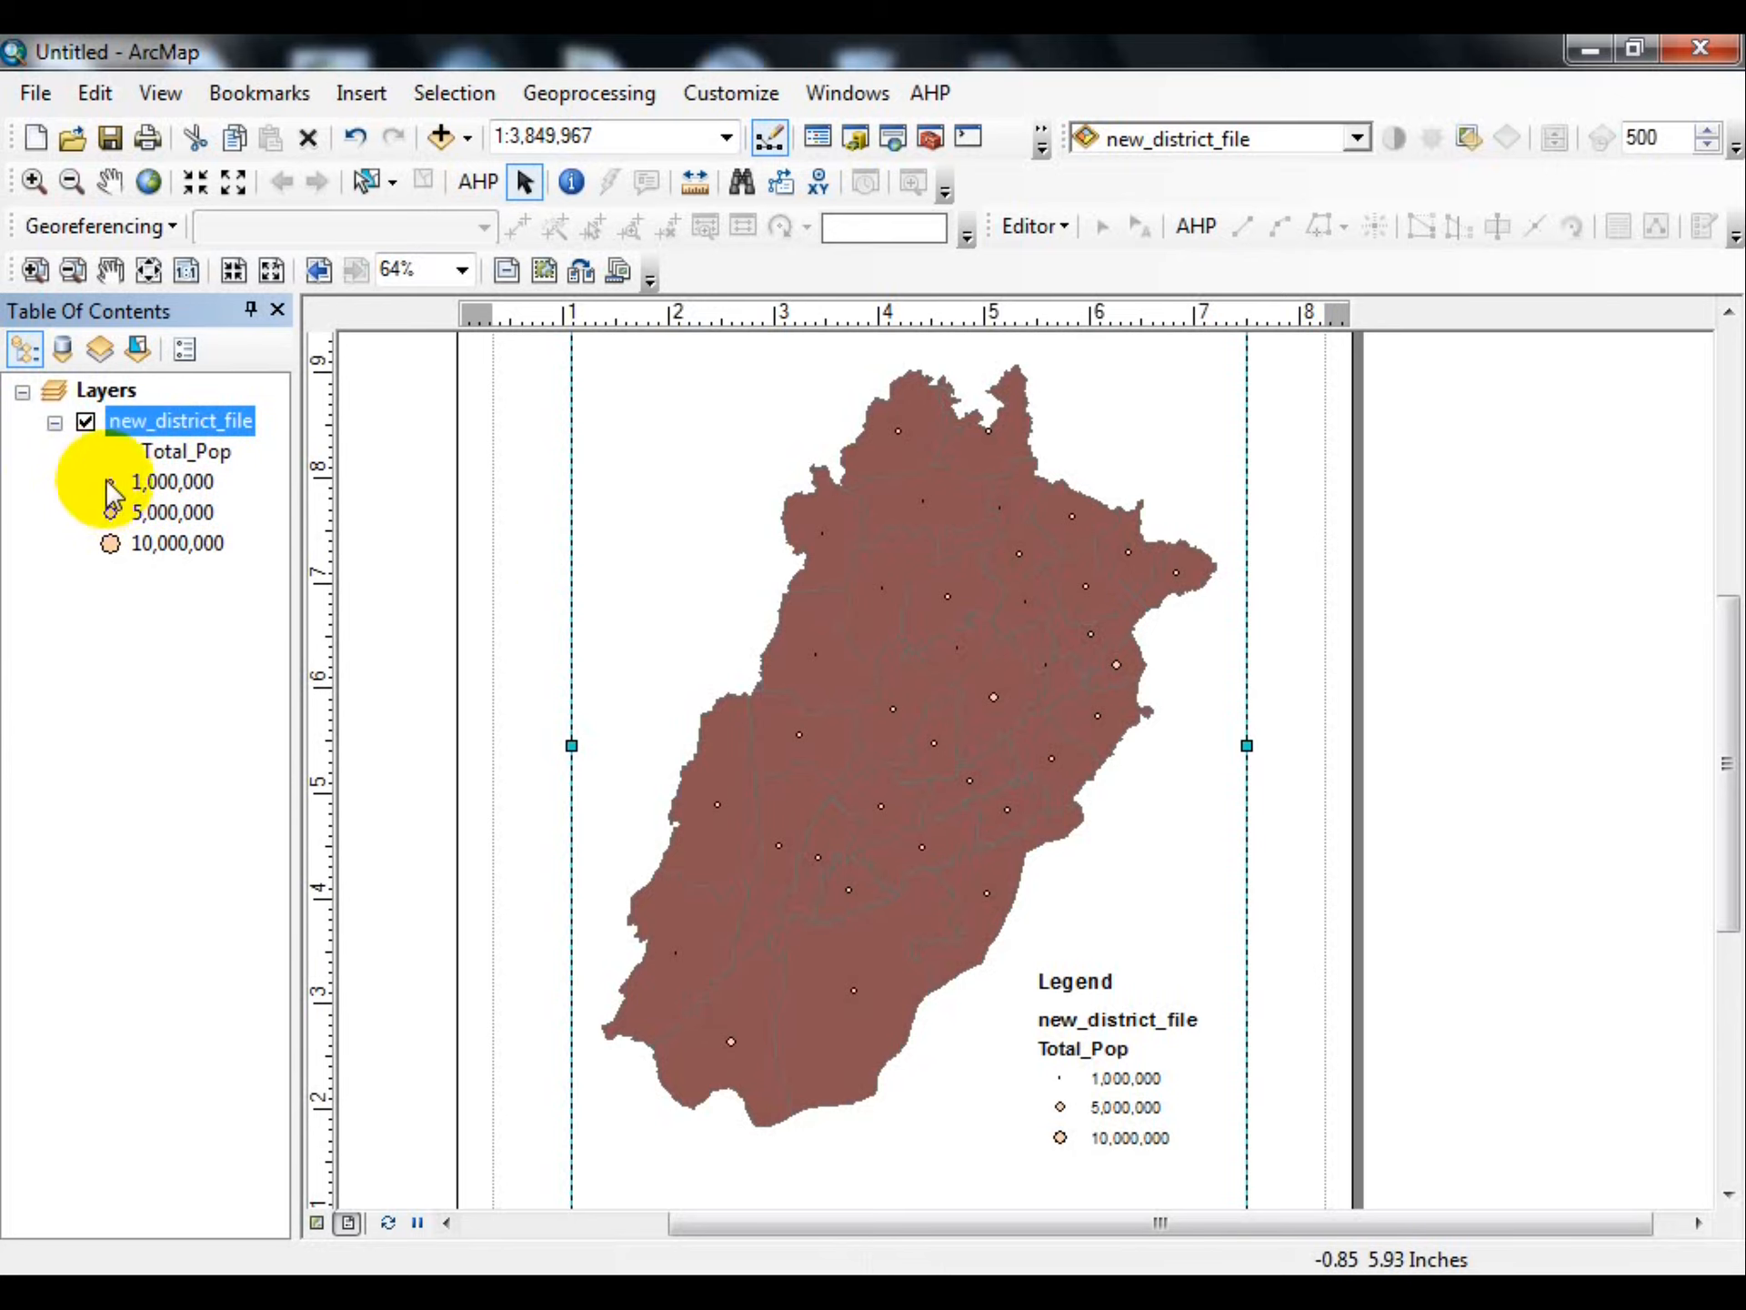
{"action": "left_click", "coordinate": [1079, 684]}
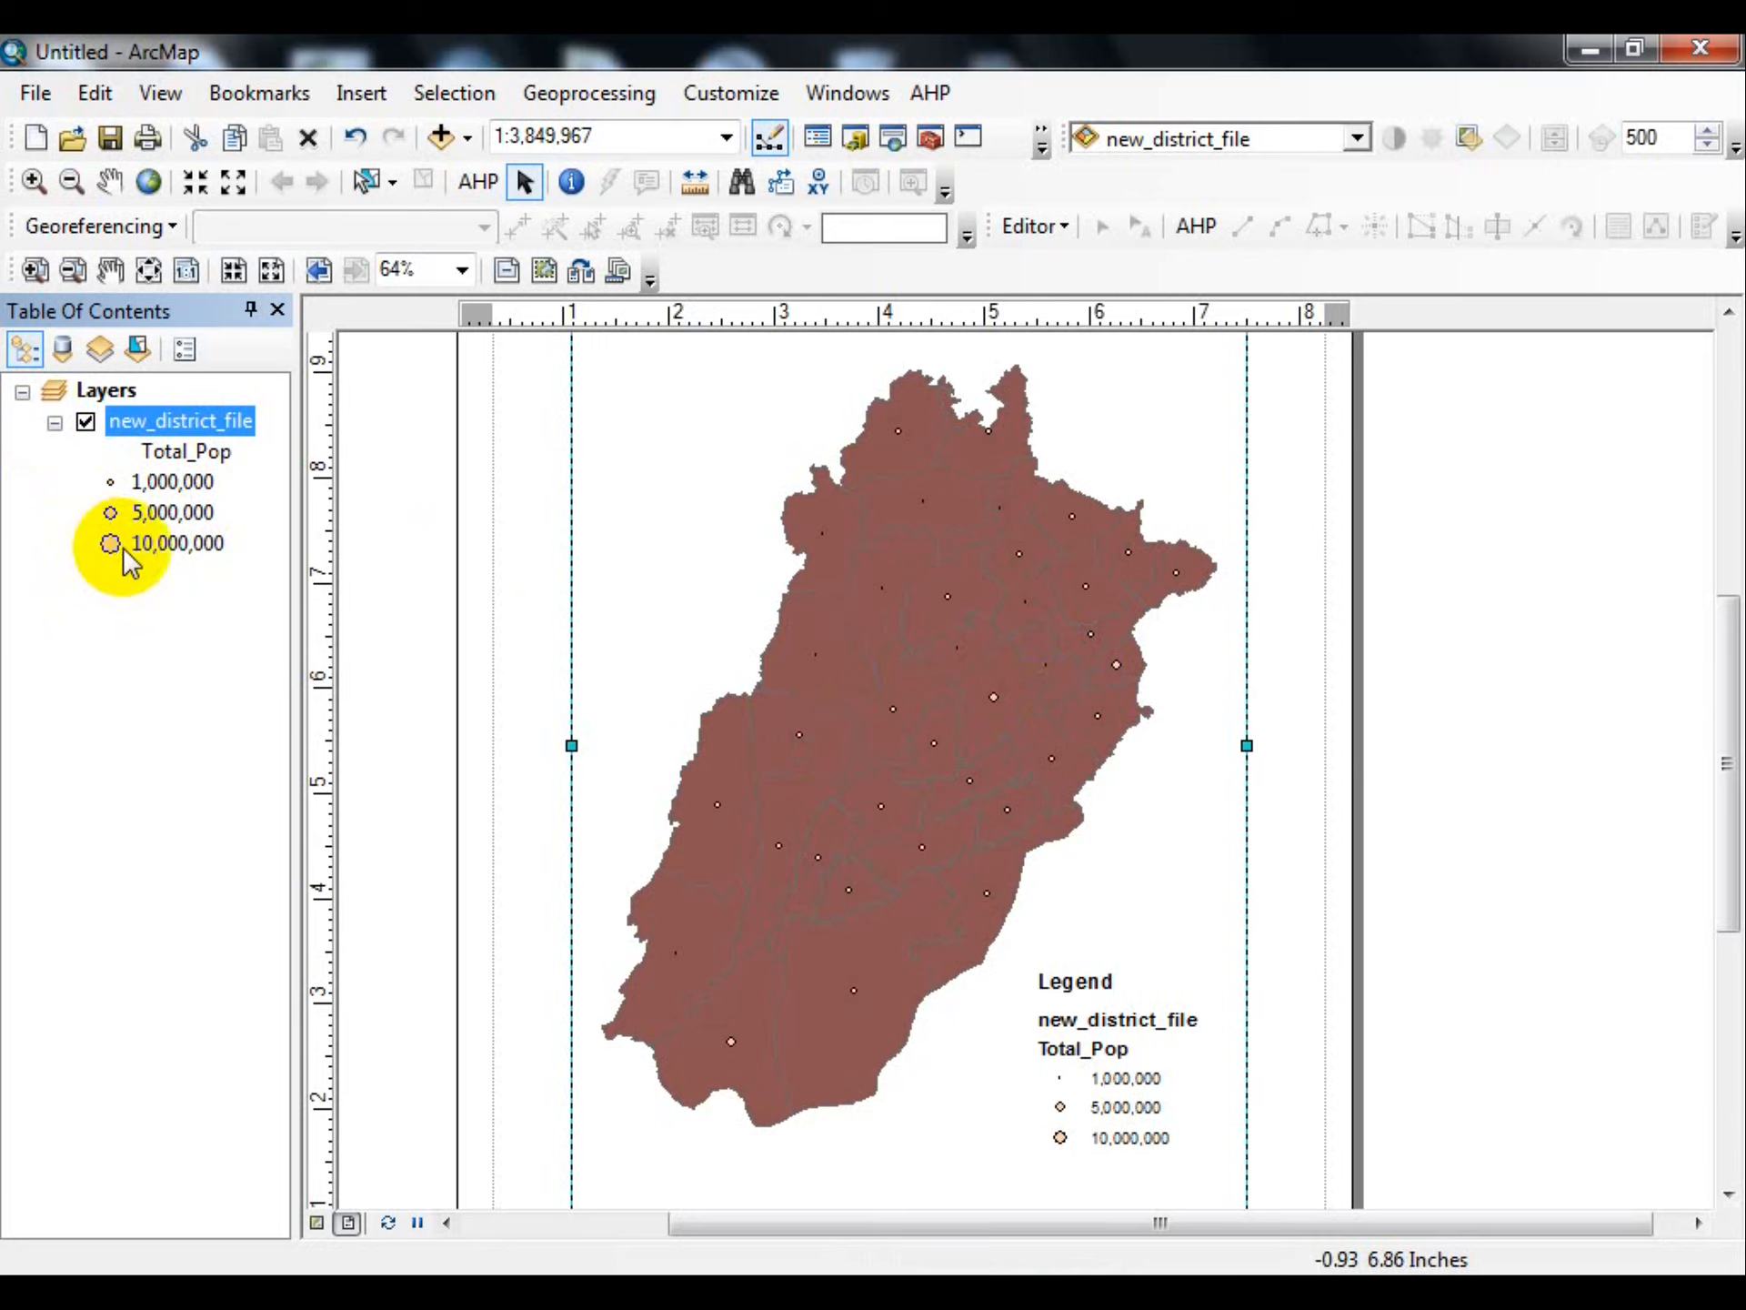
{"action": "left_click", "coordinate": [946, 814]}
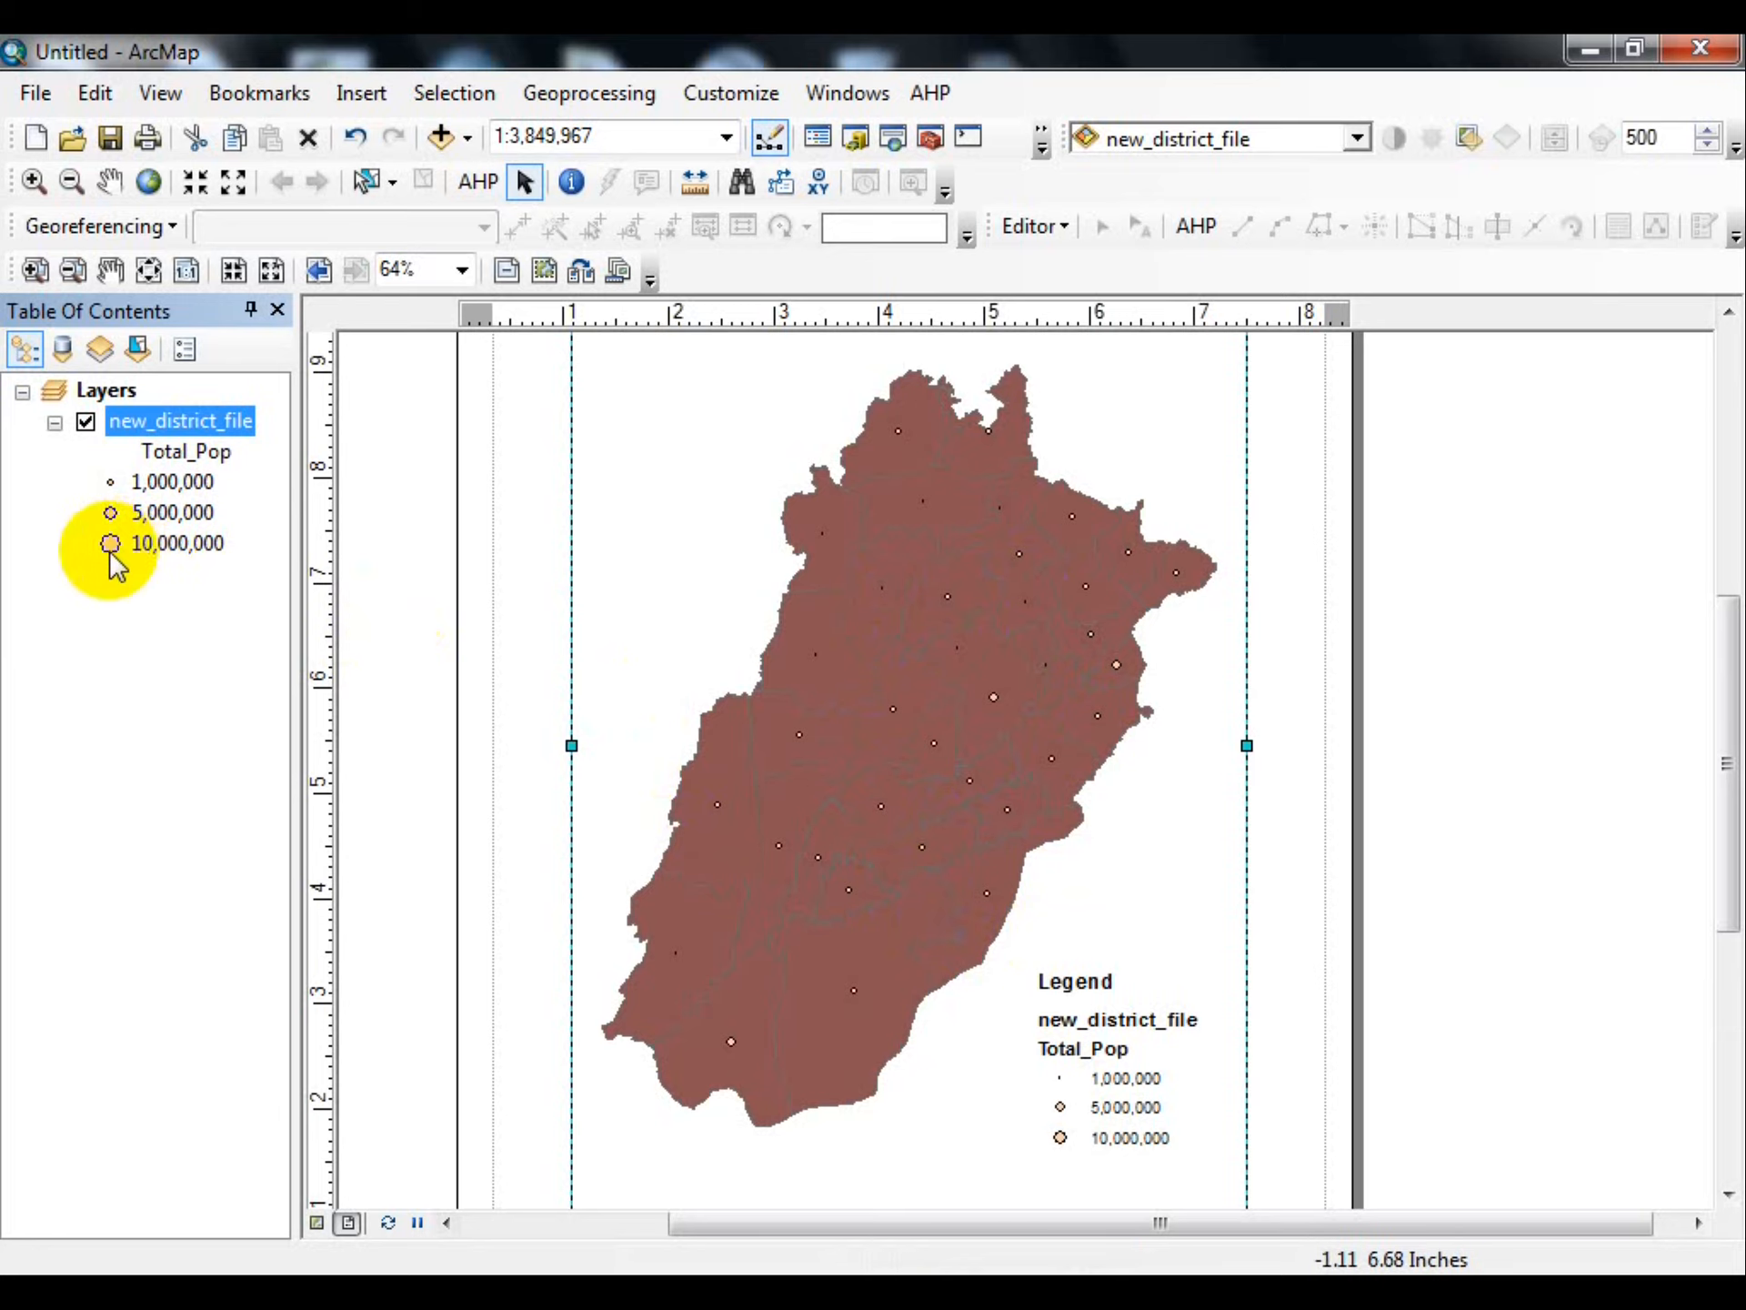
- Try graduated symbols with Total_Pop as the value field in the district layer's symbology settings
{"action": "right_click", "coordinate": [166, 444]}
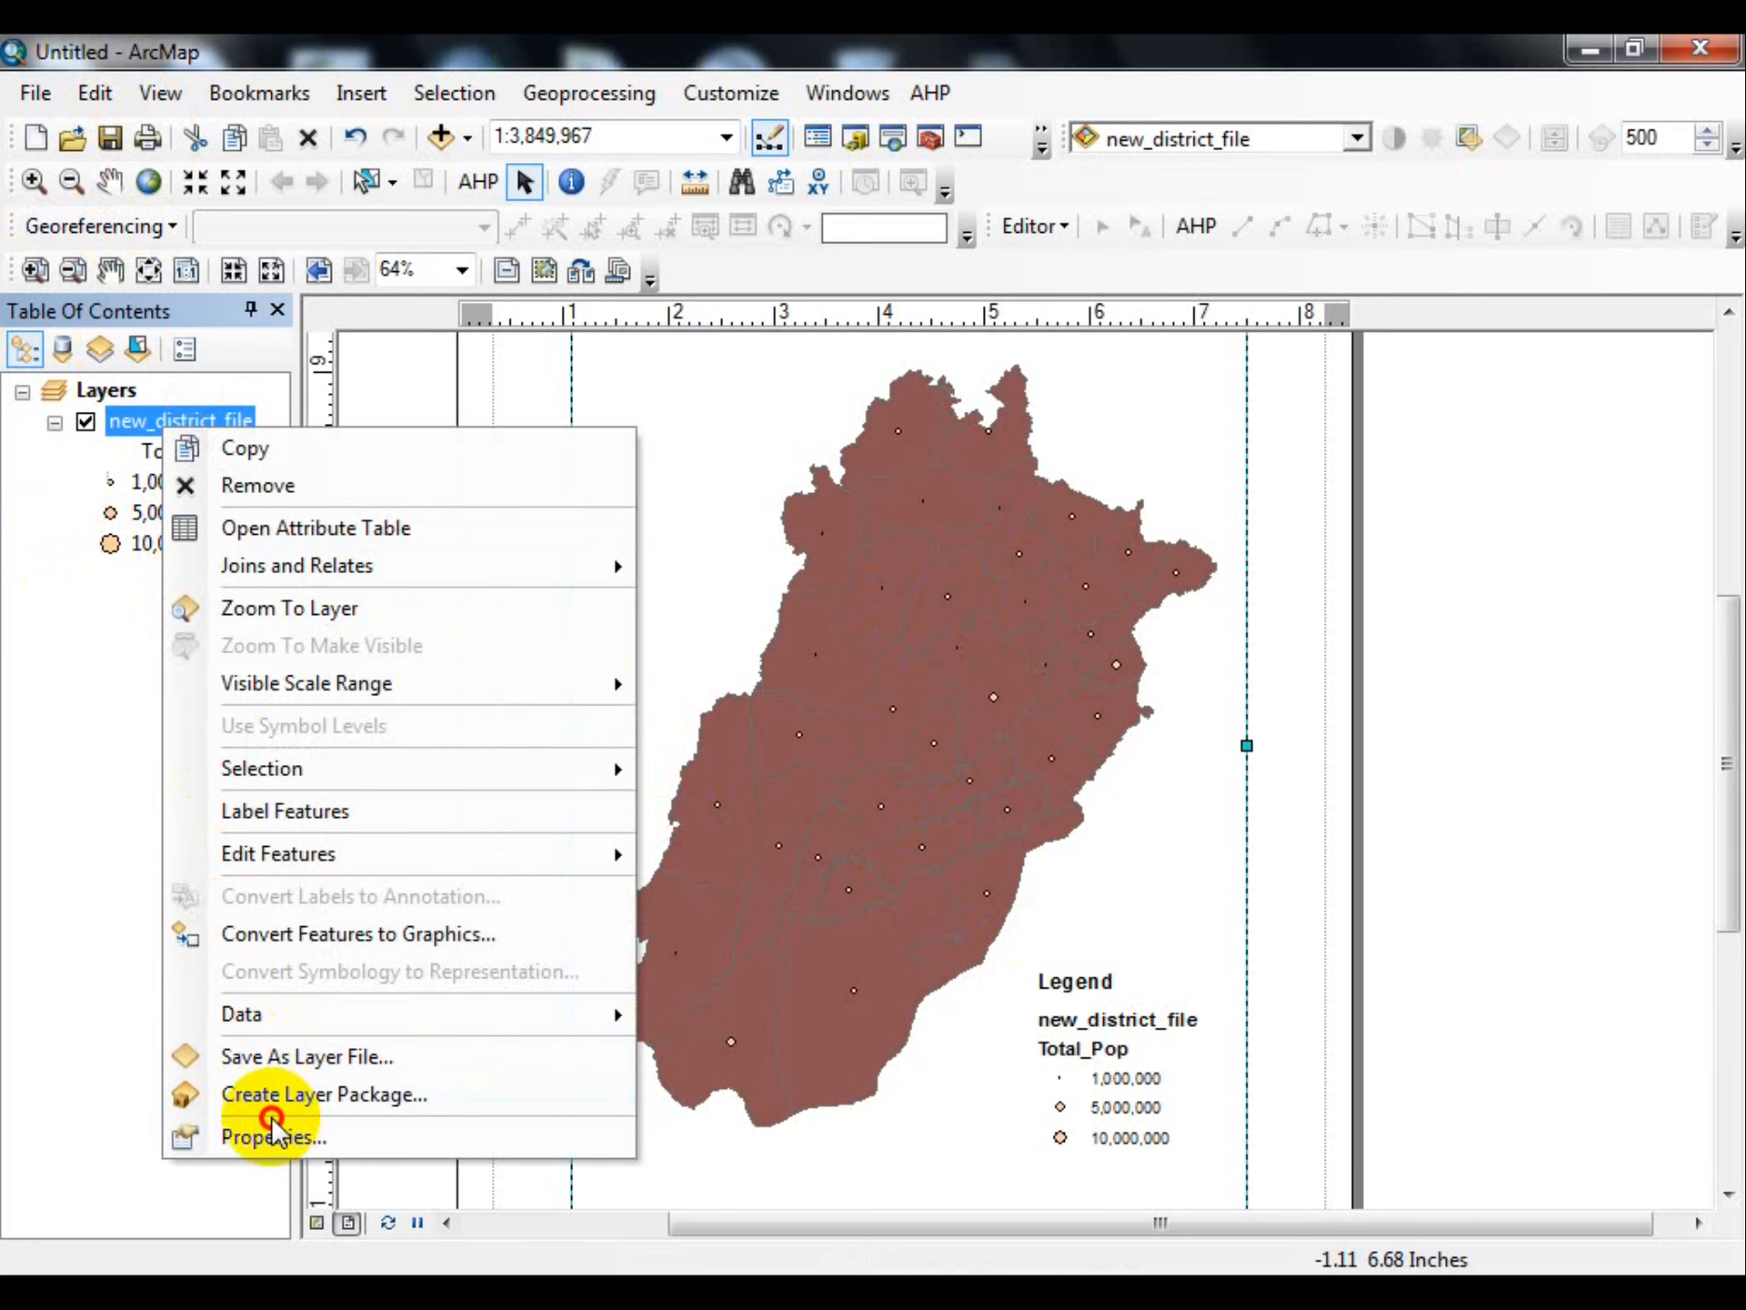
{"action": "left_click", "coordinate": [273, 1125]}
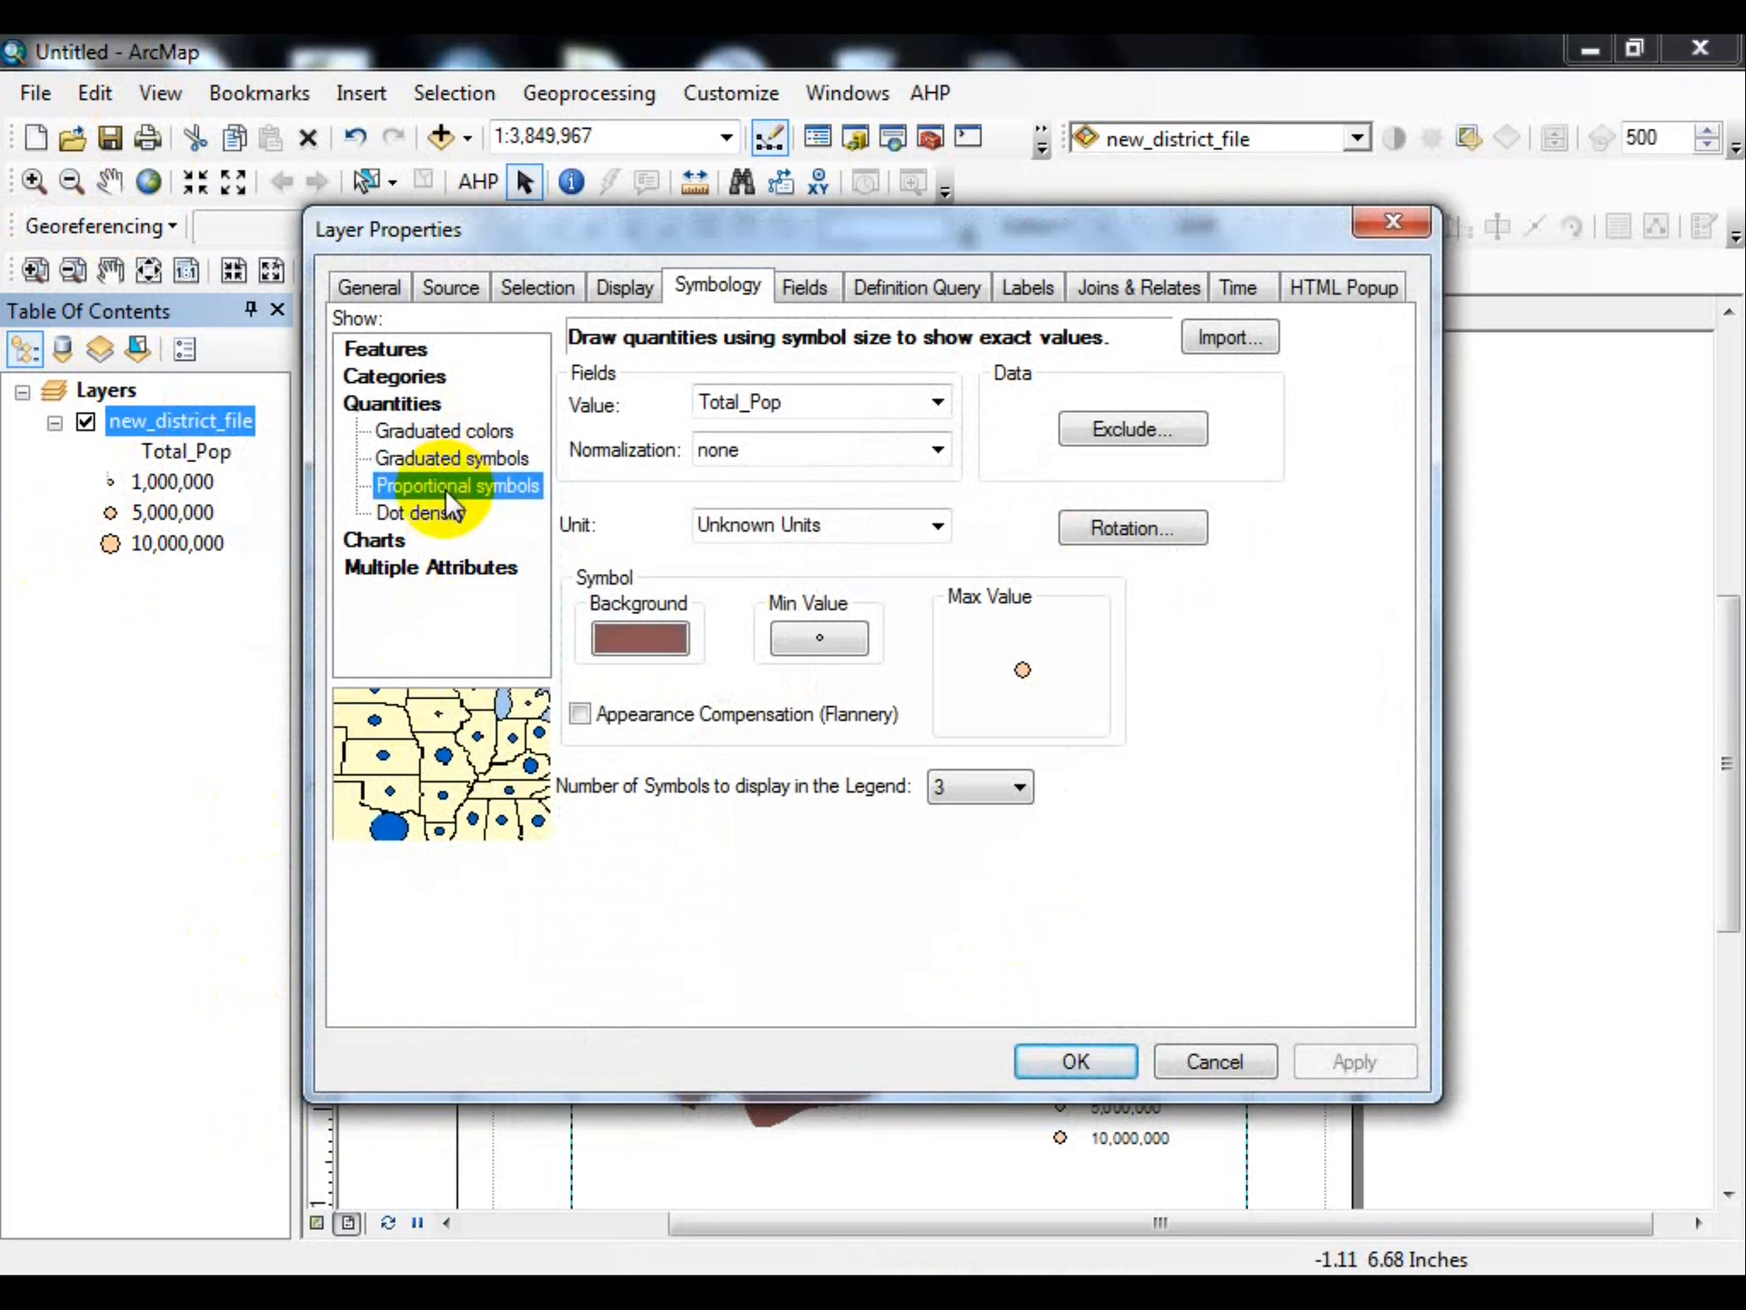
{"action": "left_click", "coordinate": [462, 457]}
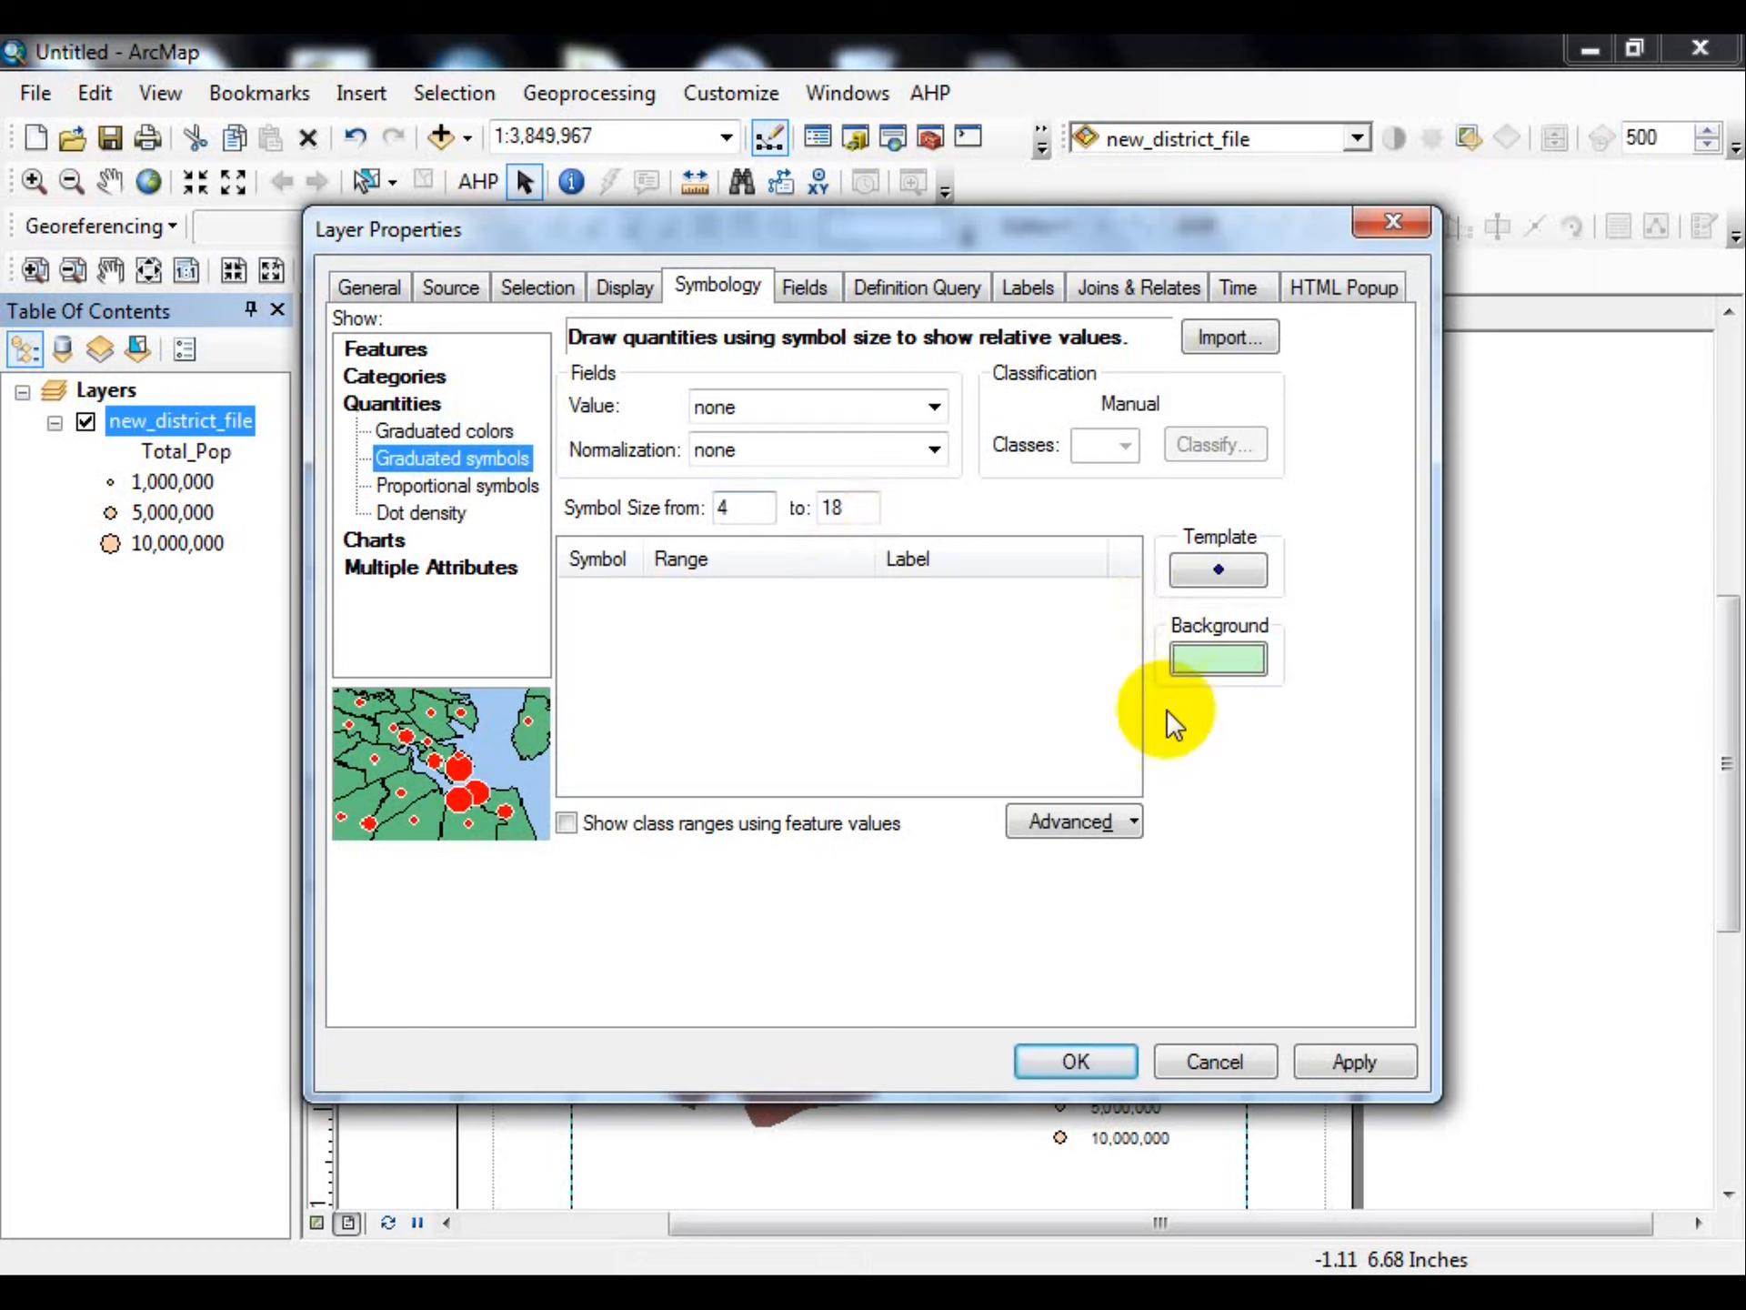
{"action": "left_click", "coordinate": [828, 409]}
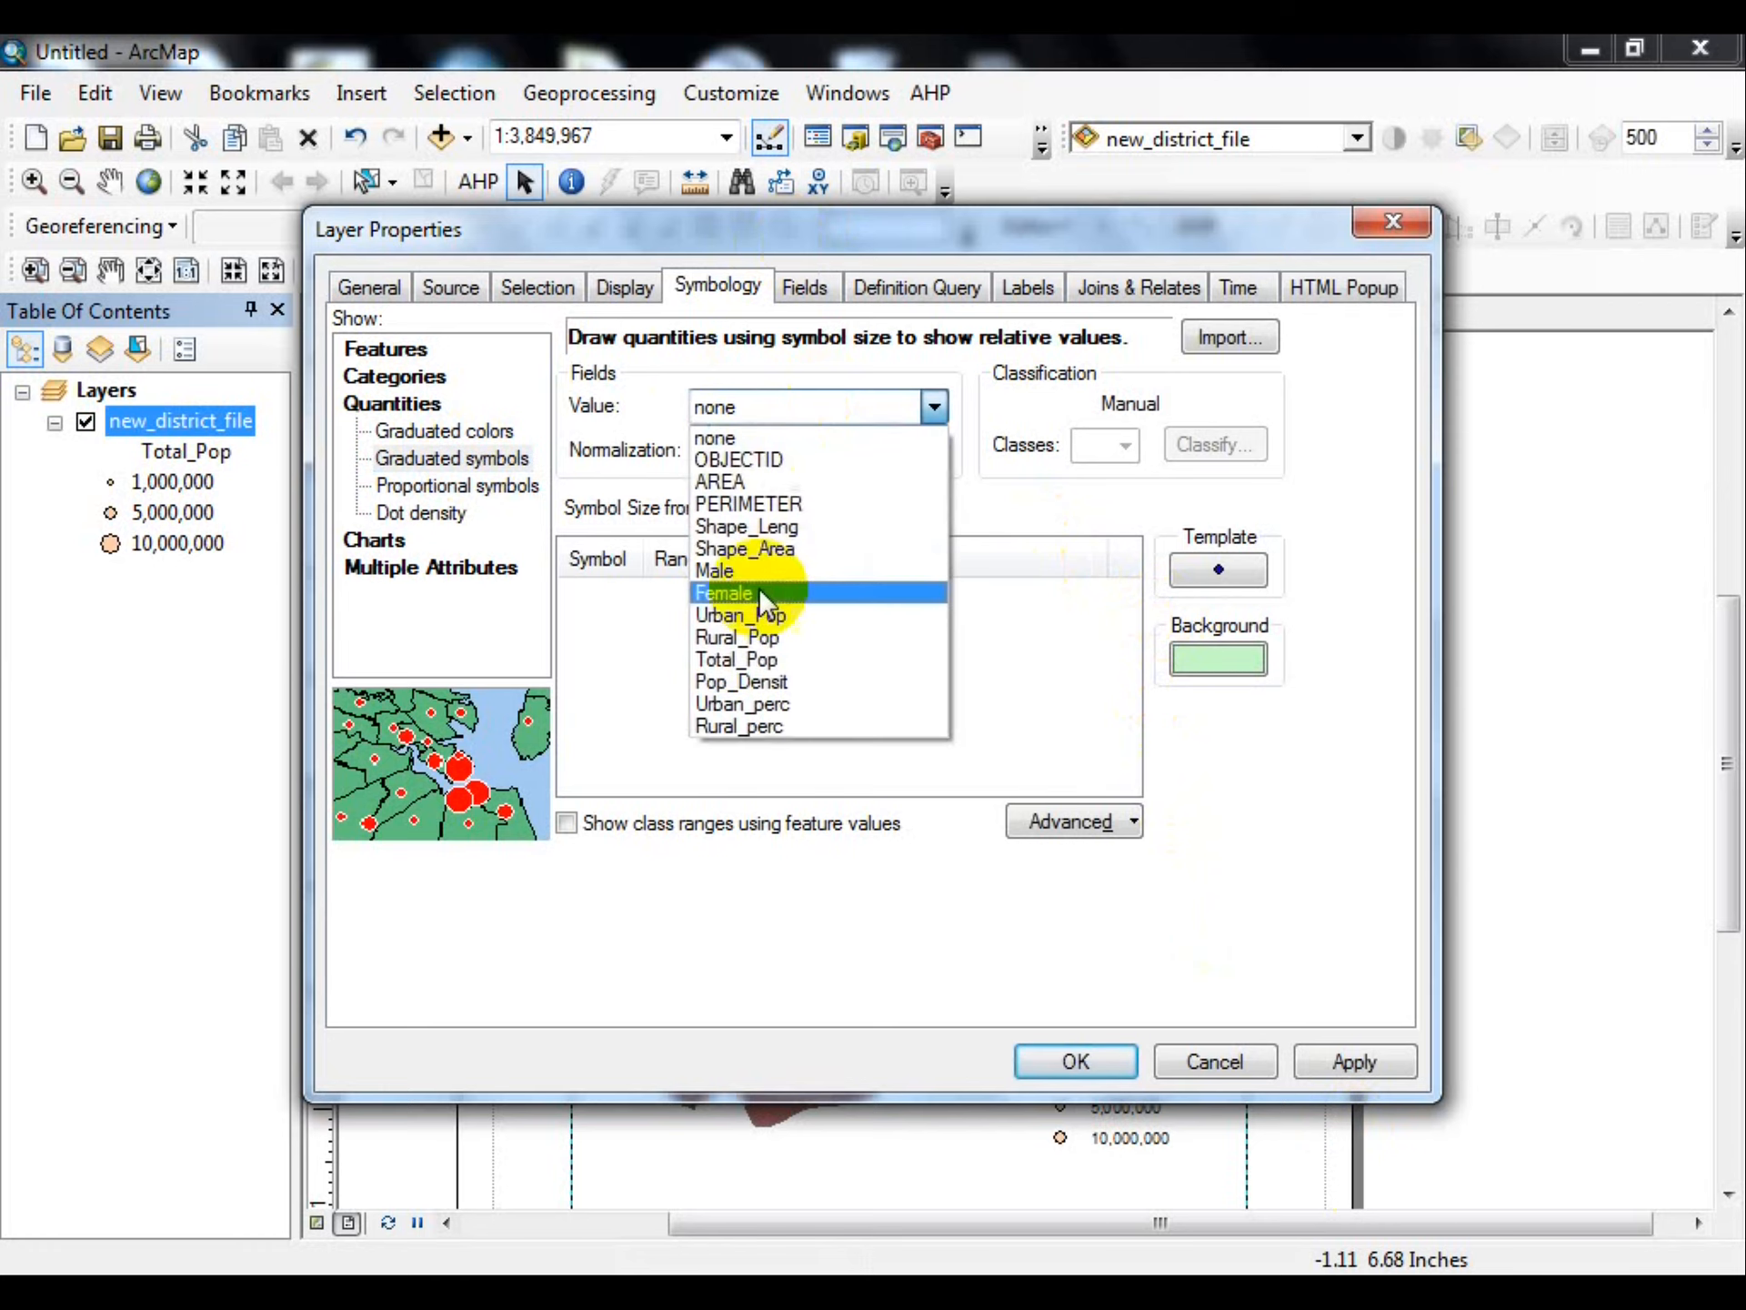
{"action": "left_click", "coordinate": [733, 662]}
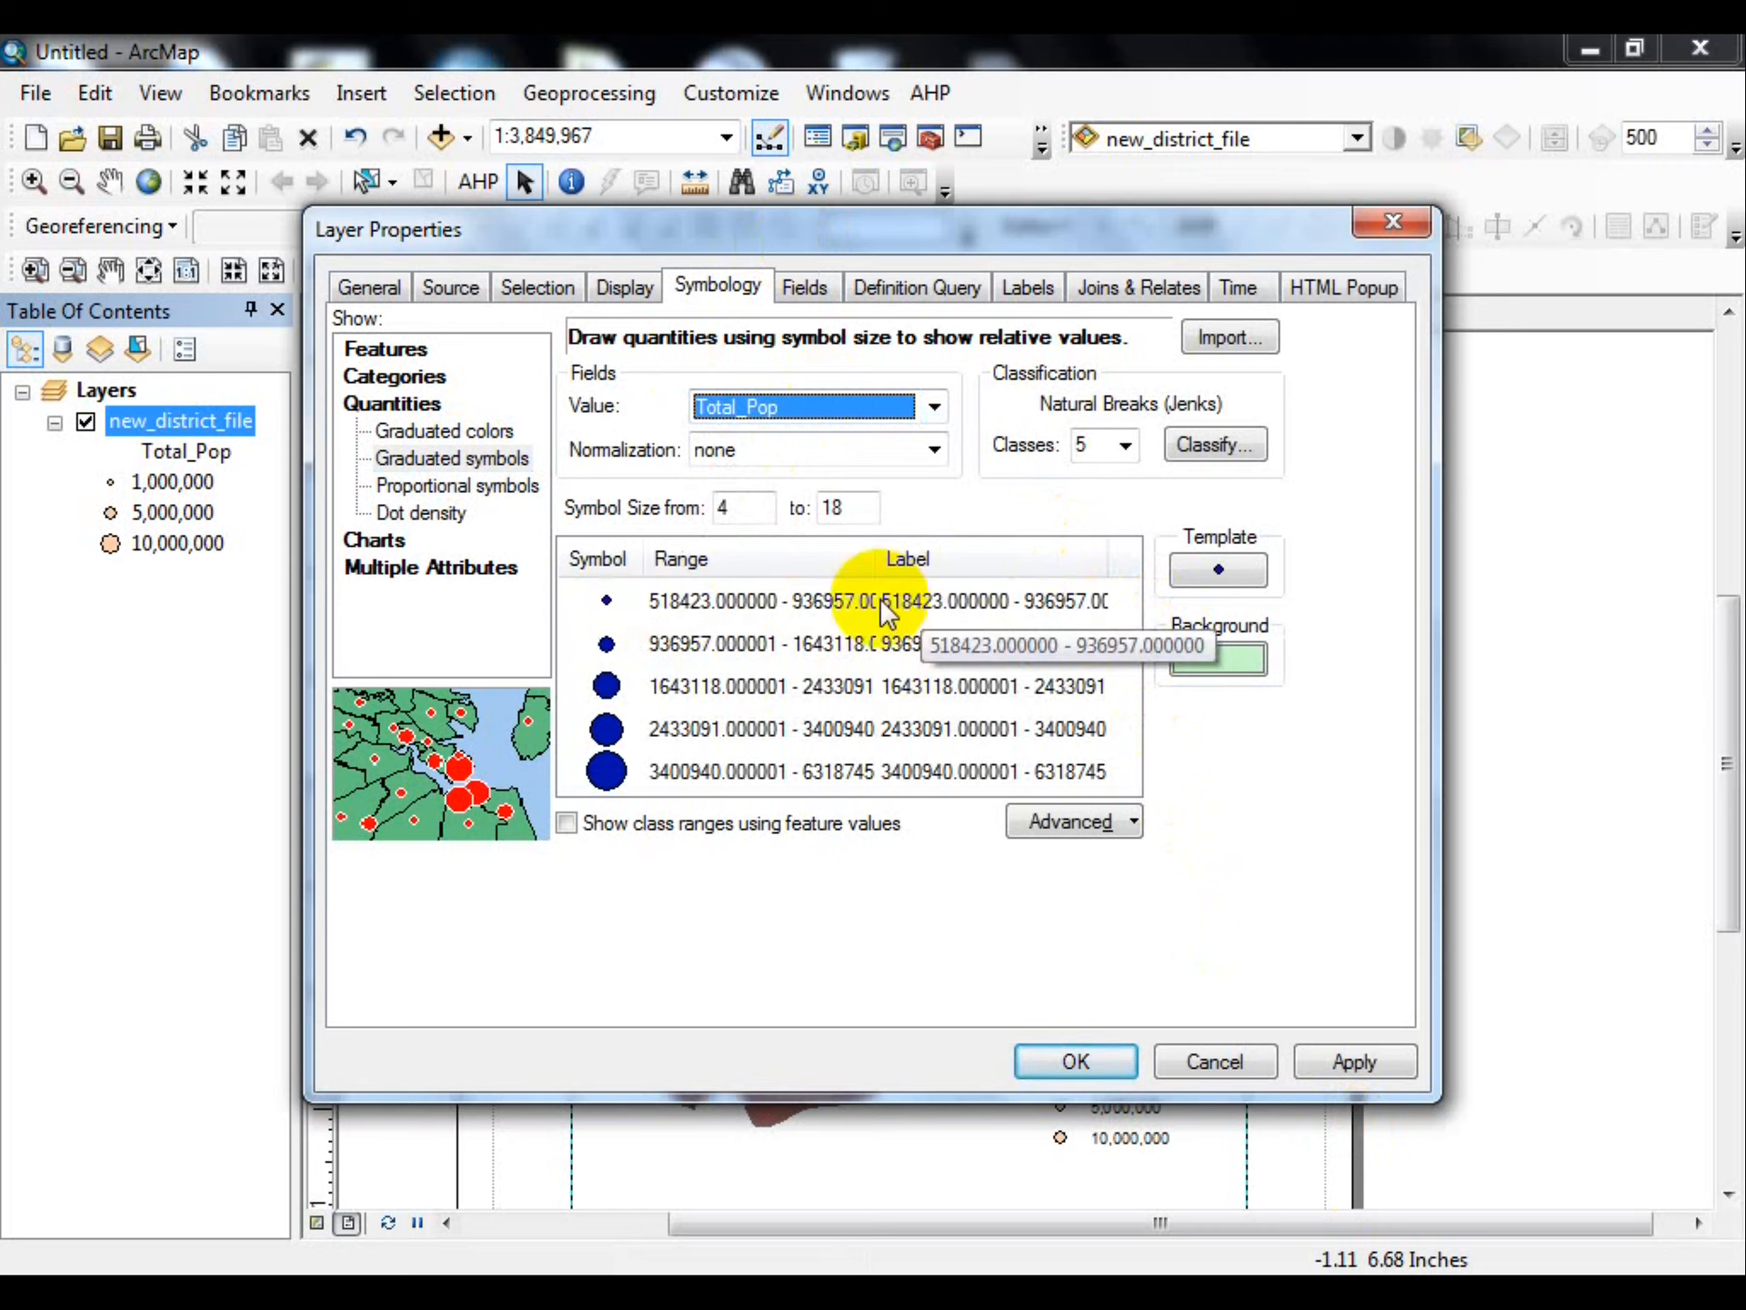
- Format the graduated symbols' class labels as numeric values with 0 decimal places
{"action": "right_click", "coordinate": [947, 560]}
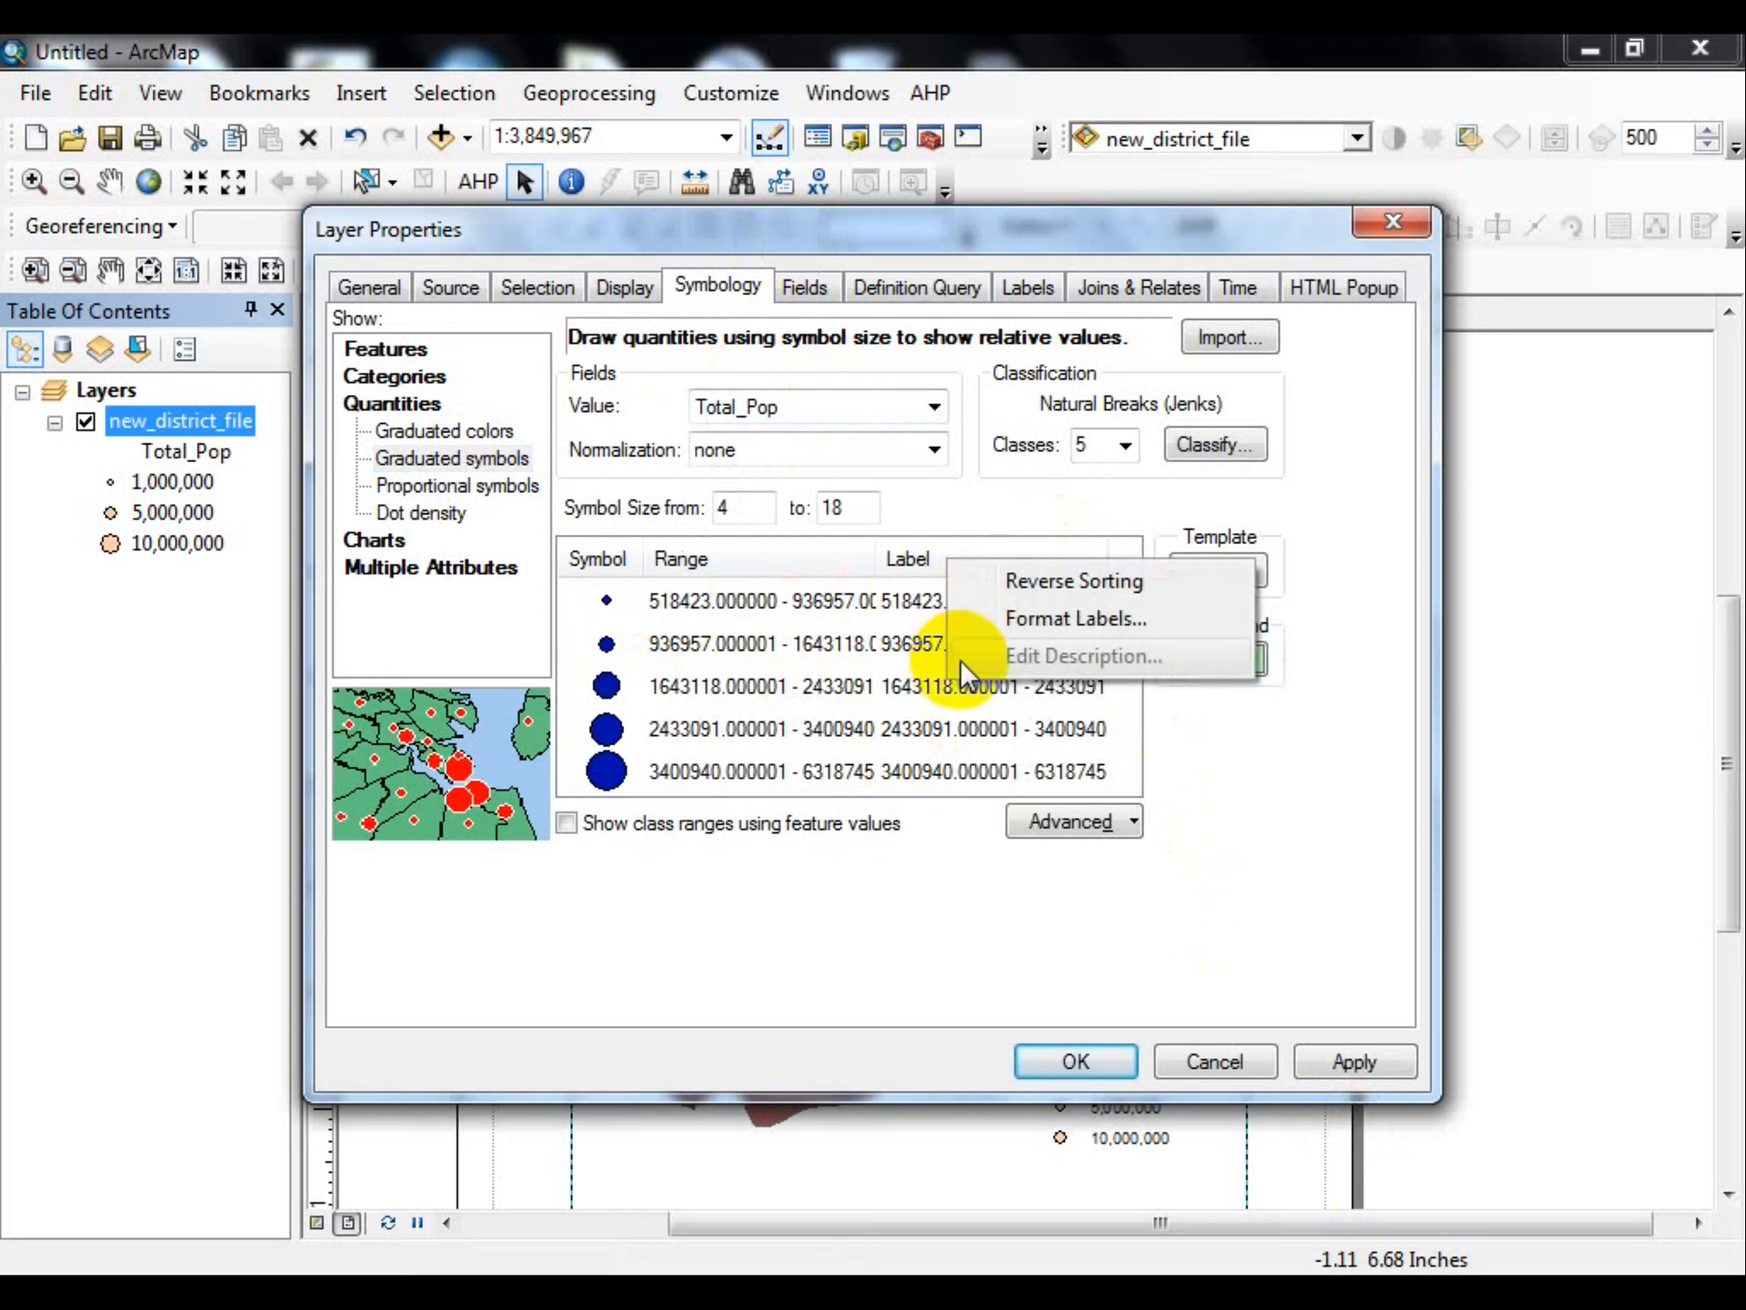
{"action": "left_click", "coordinate": [1003, 622]}
{"action": "left_click_drag", "start_coordinate": [859, 527], "coordinate": [626, 557]}
{"action": "type", "text": "0"}
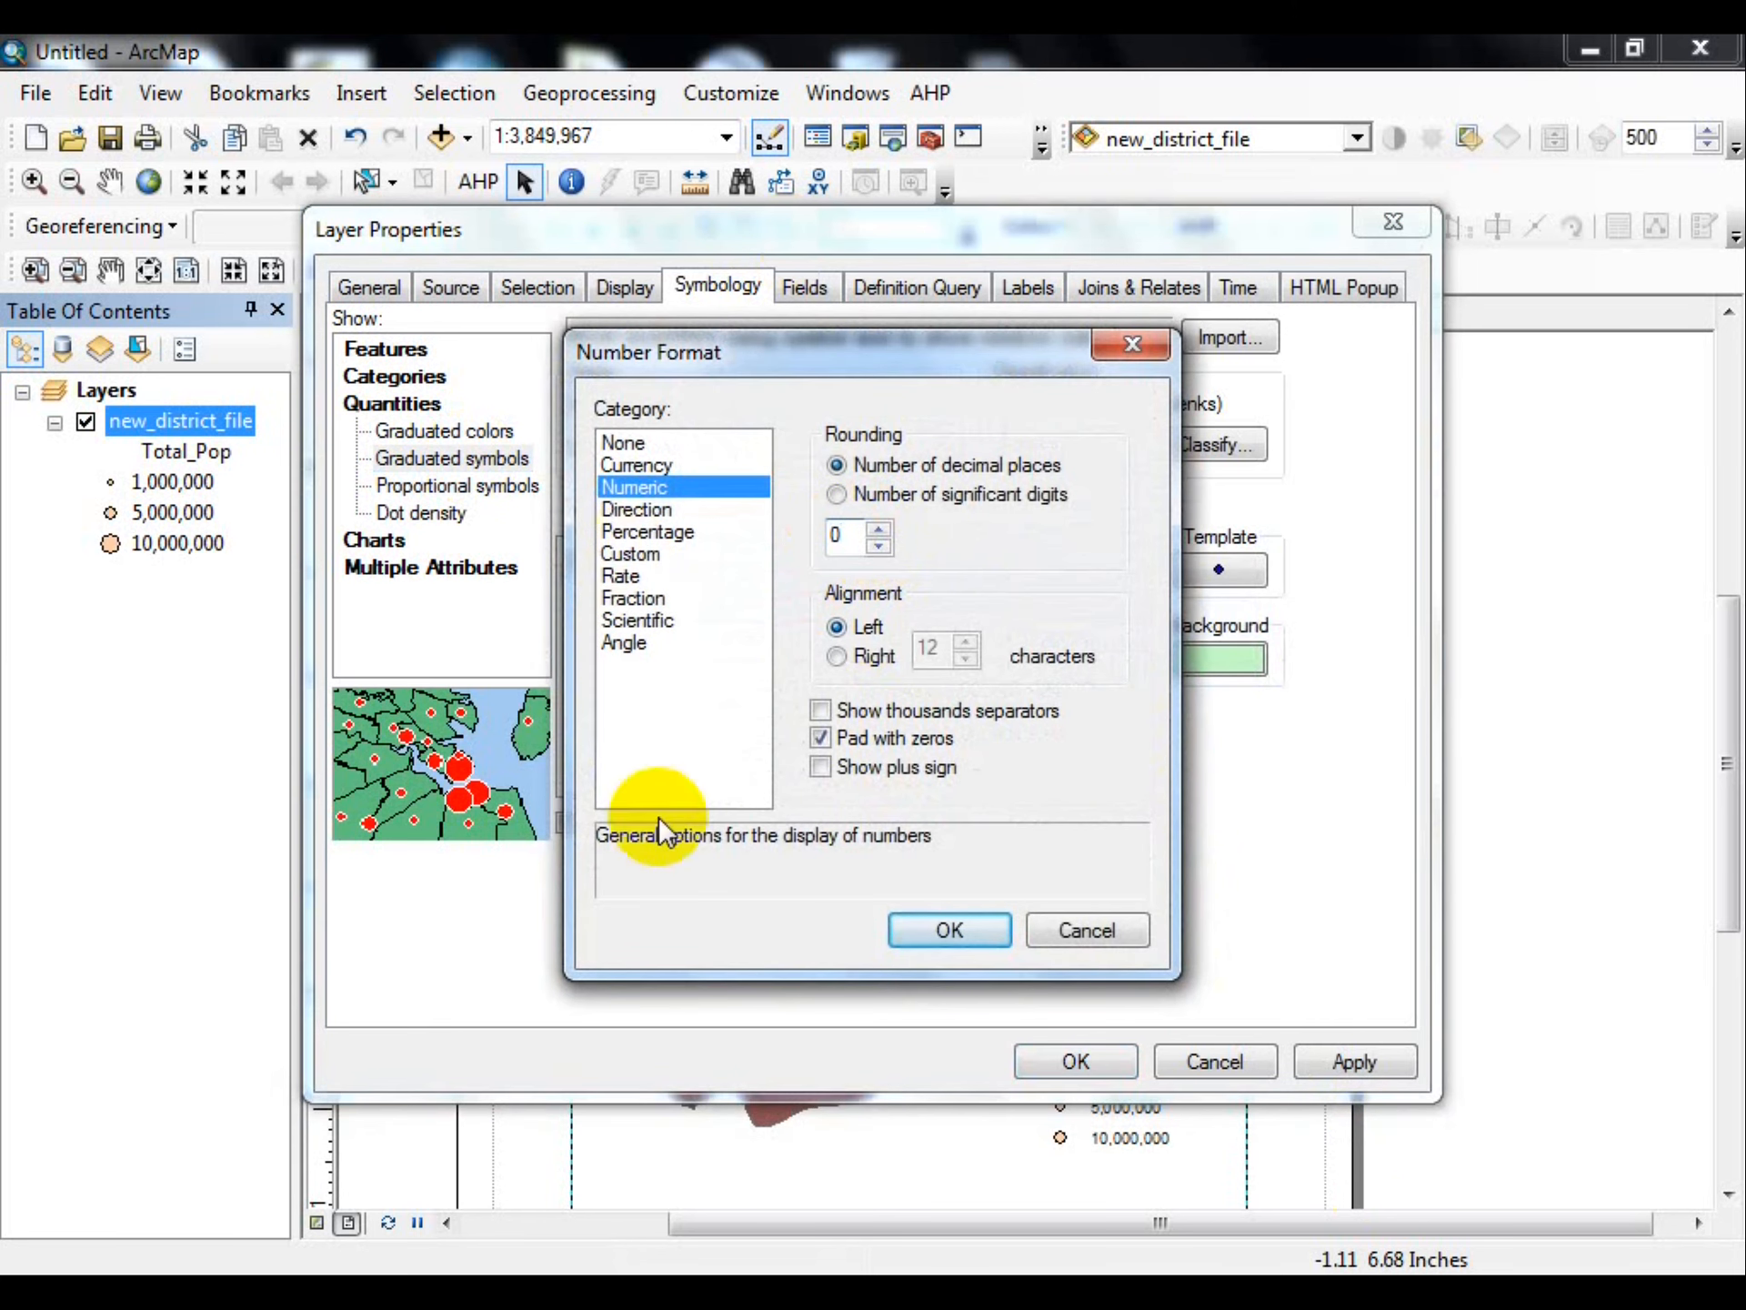
{"action": "left_click", "coordinate": [950, 927]}
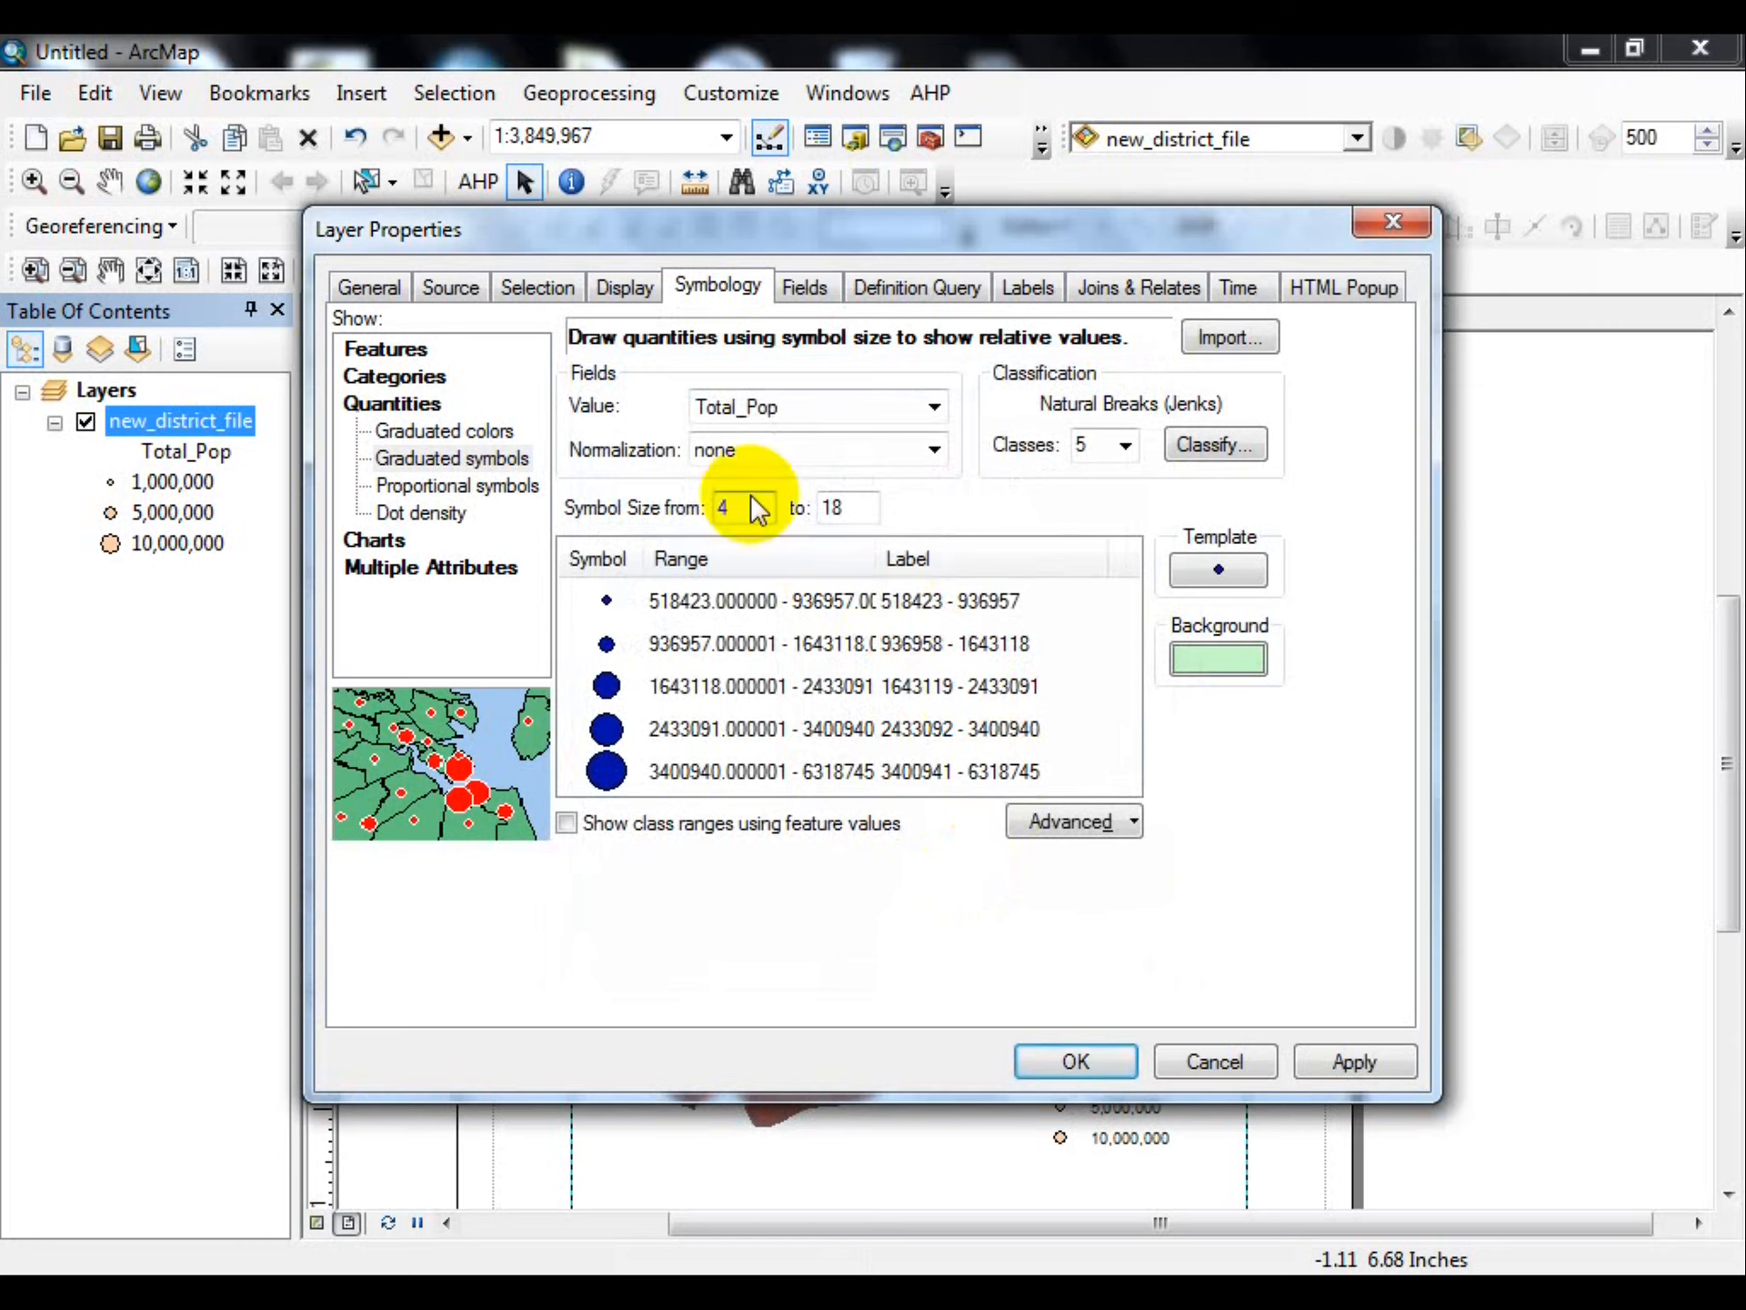
- Return the district layer to proportional symbols of Total_Pop and apply the symbology
{"action": "left_click", "coordinate": [423, 488]}
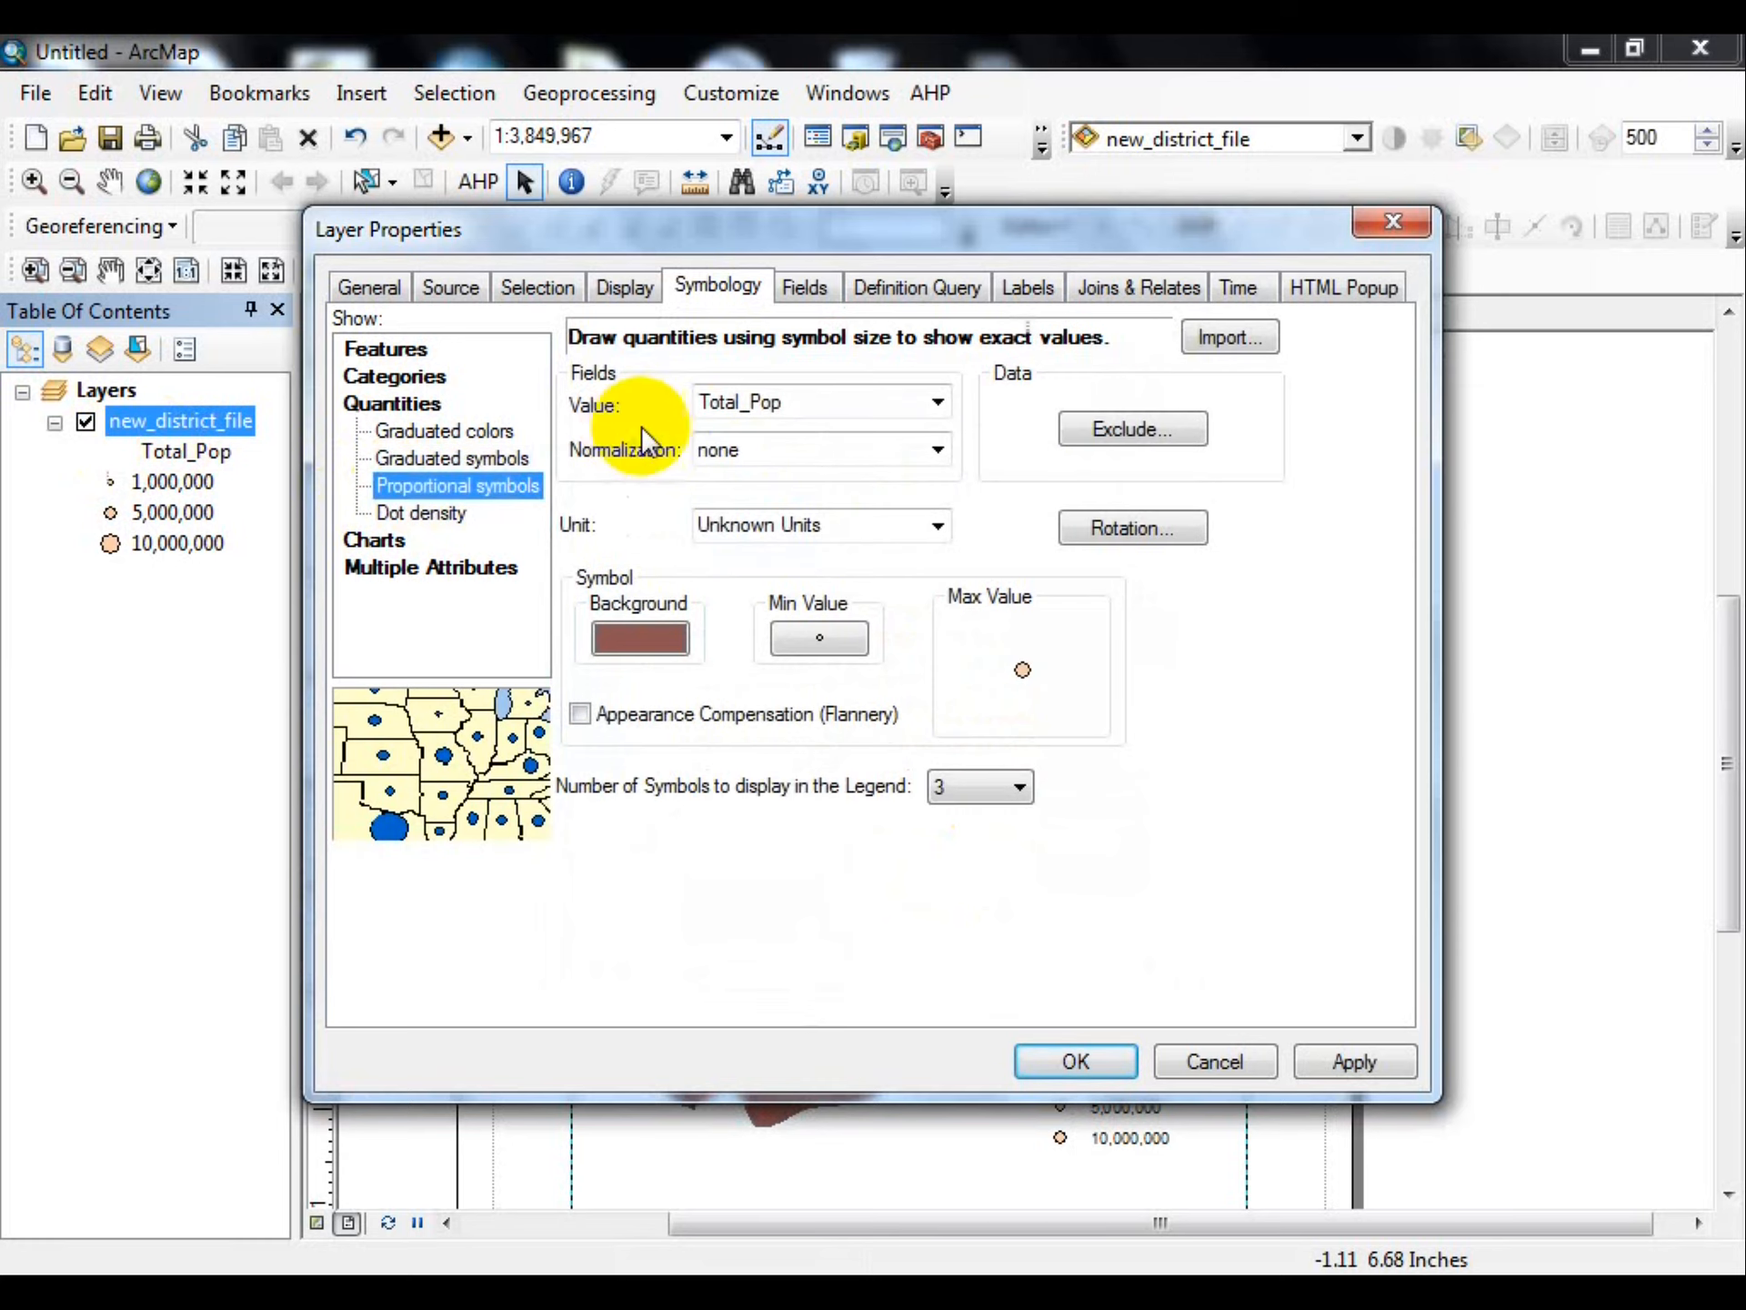
{"action": "left_click", "coordinate": [1361, 1061]}
{"action": "left_click", "coordinate": [1073, 1057]}
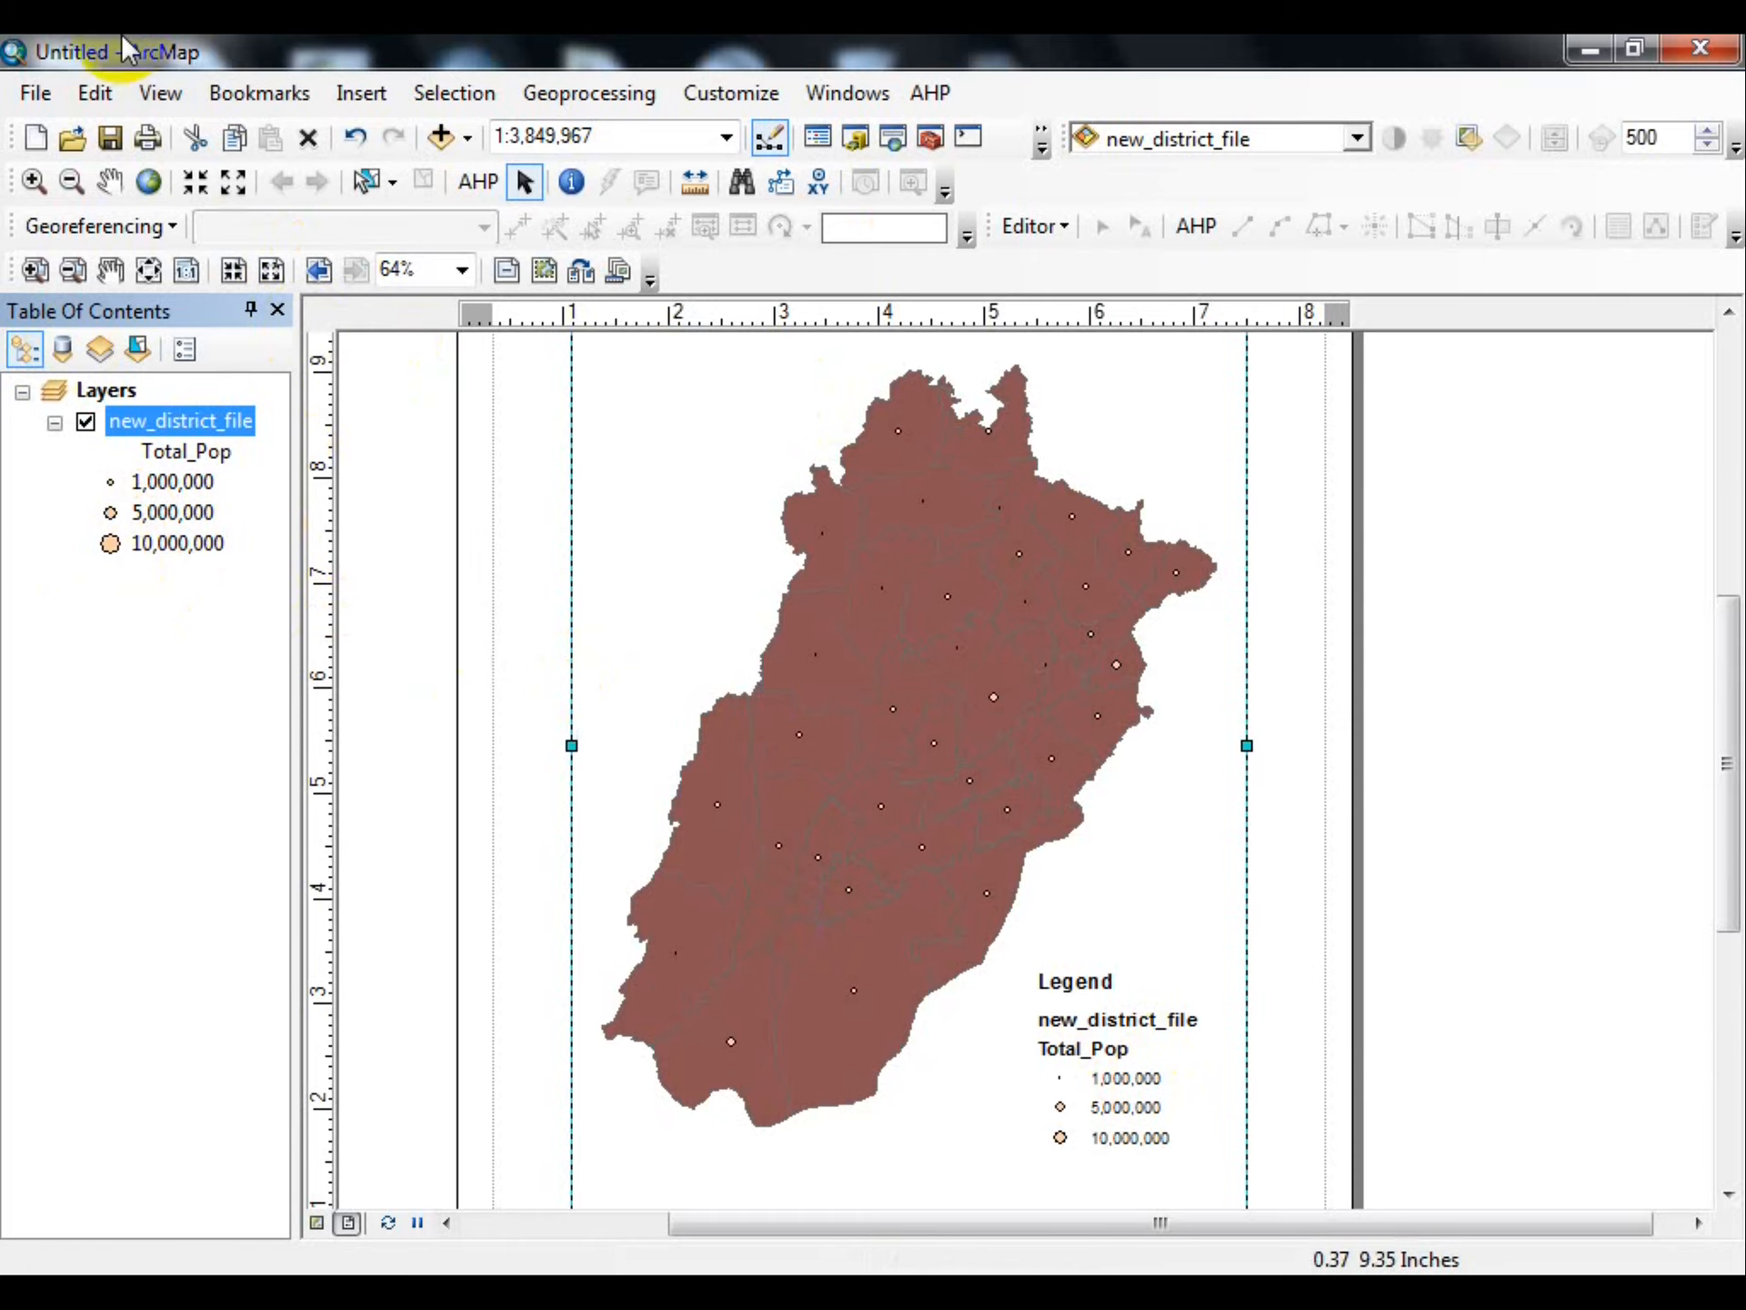
- Switch the district layer's symbology to dot density and add the Male and Female fields
{"action": "right_click", "coordinate": [132, 422]}
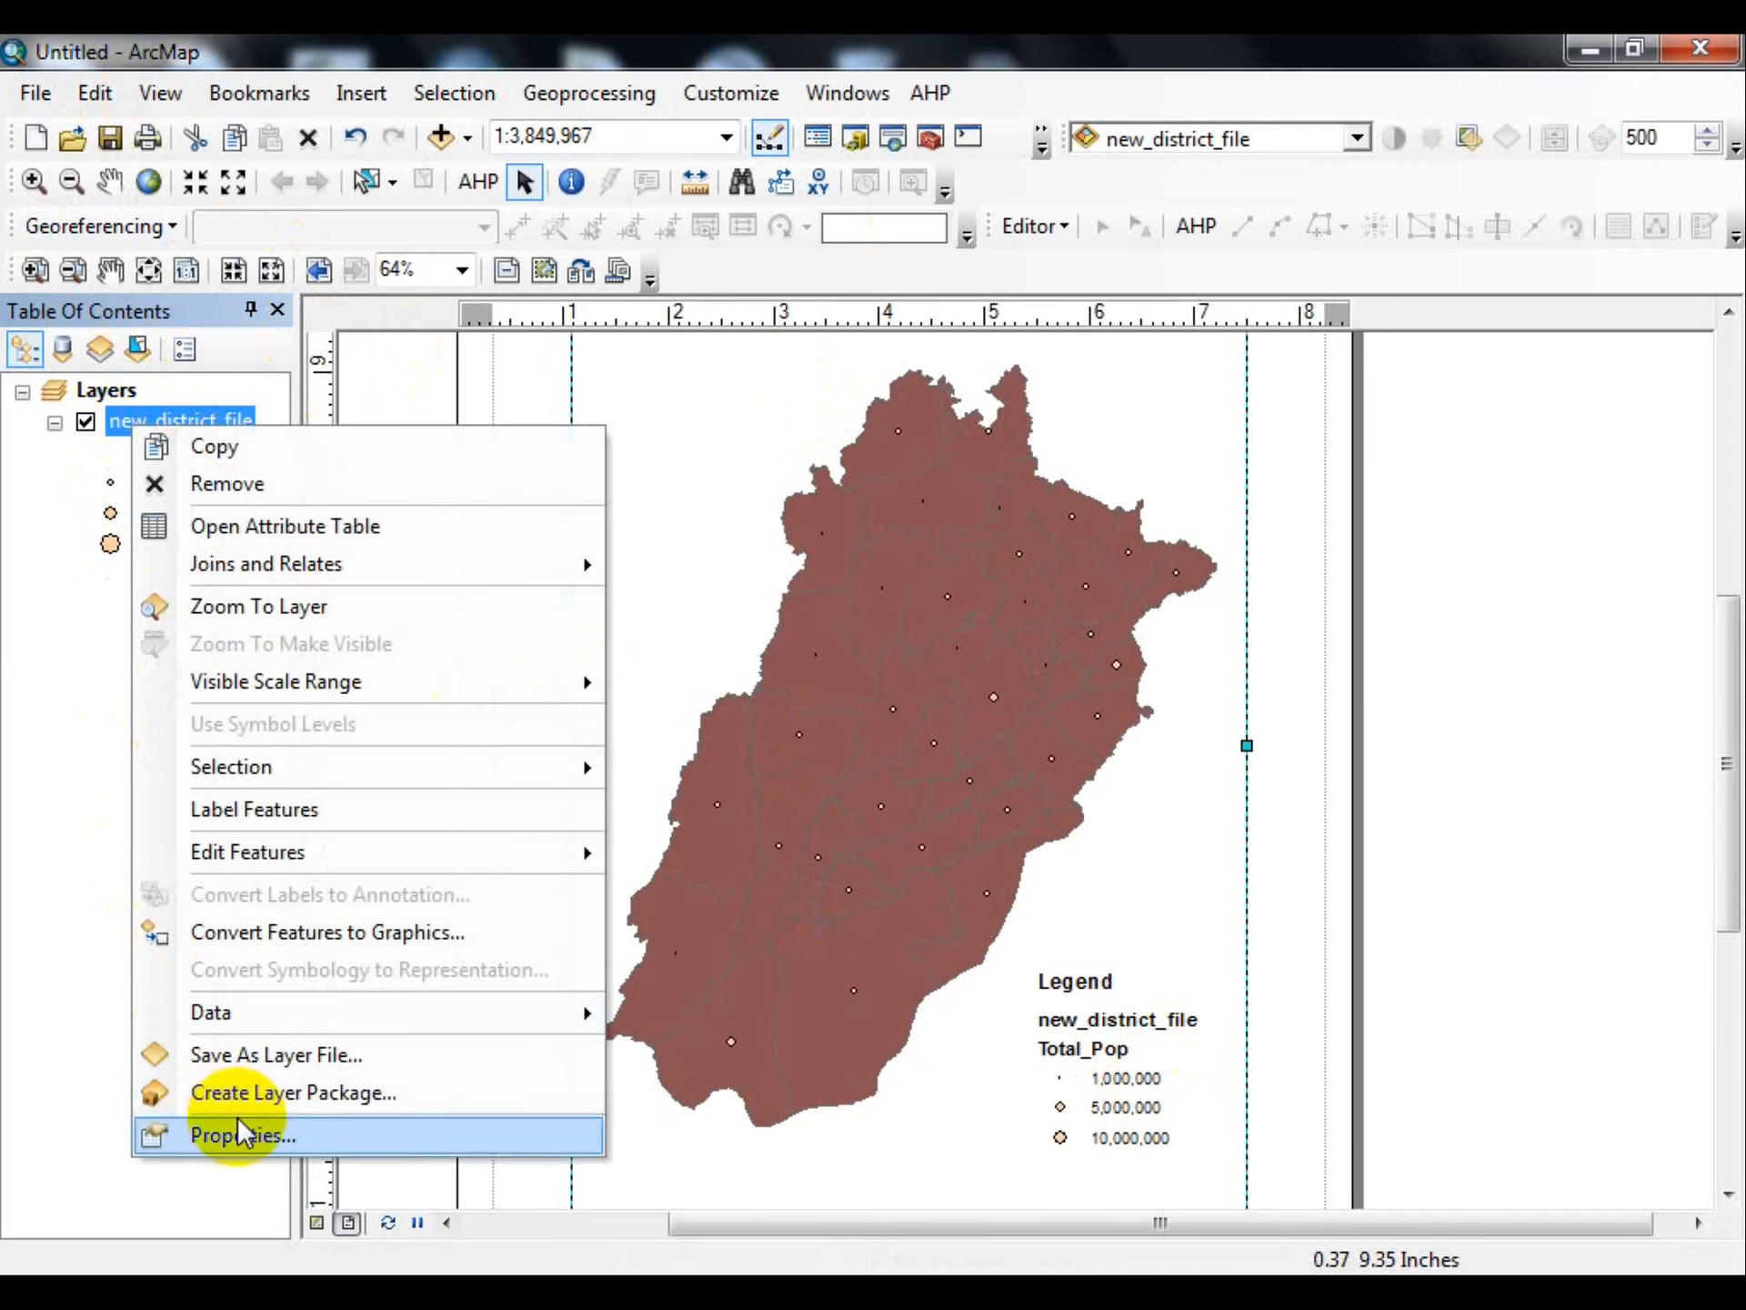
{"action": "left_click", "coordinate": [235, 1137]}
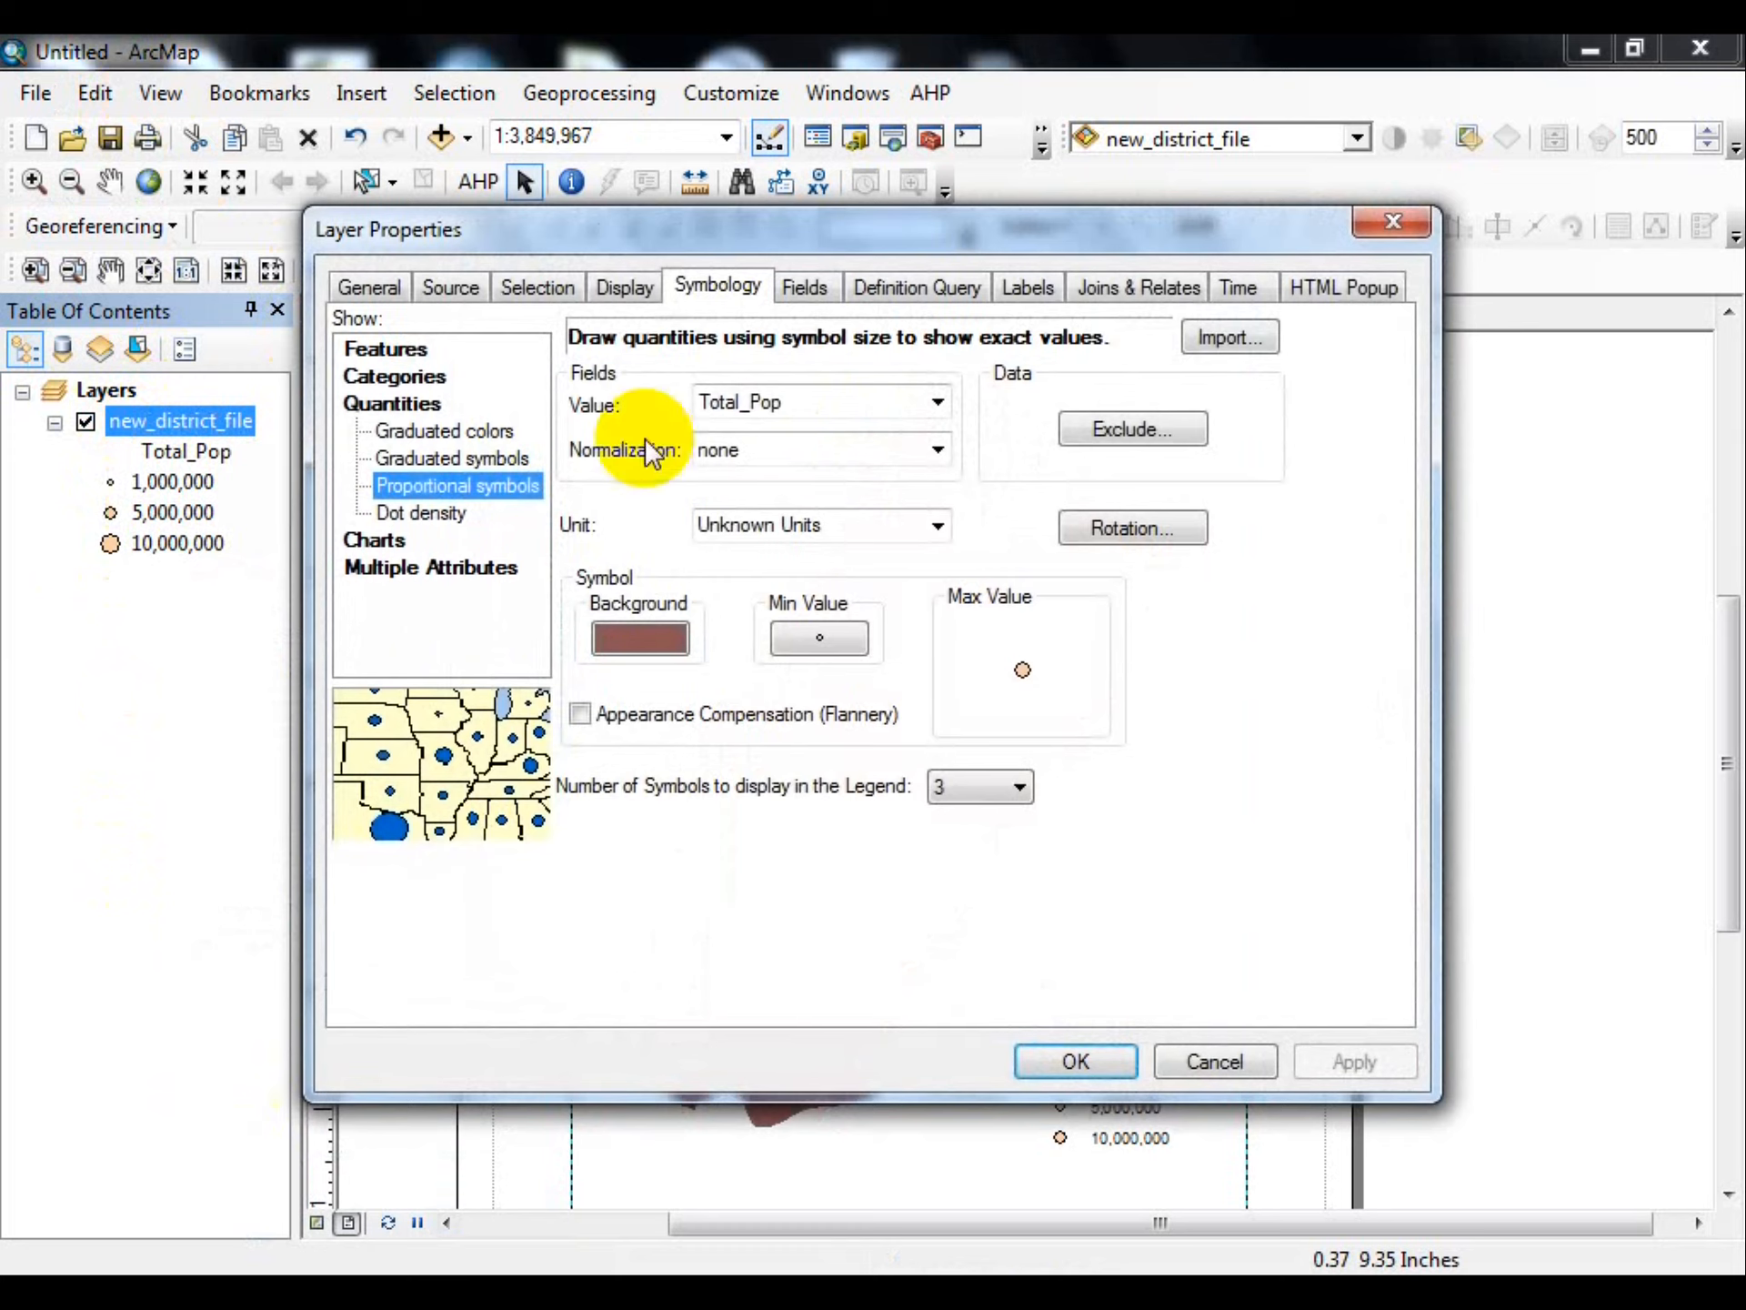
{"action": "left_click", "coordinate": [421, 516]}
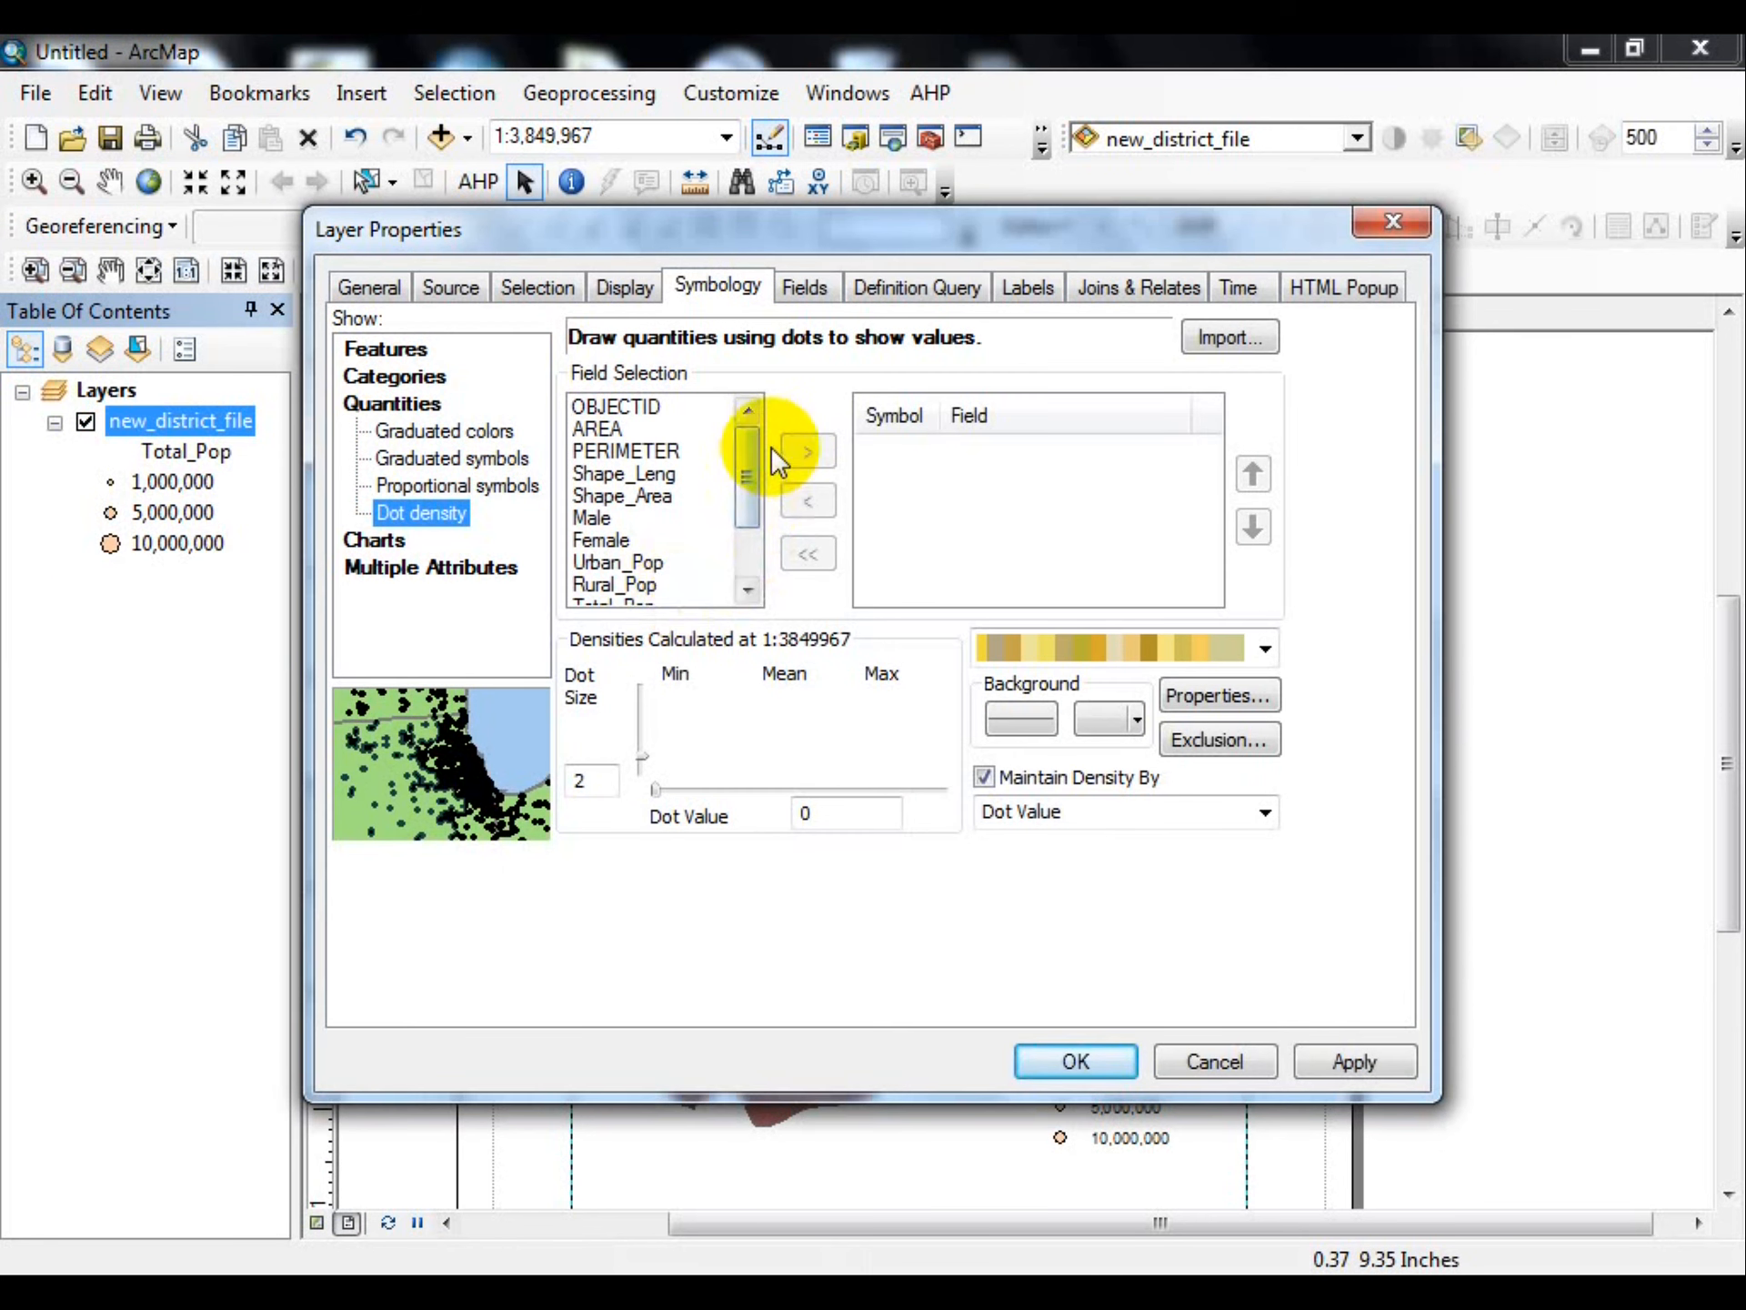
{"action": "left_click_drag", "start_coordinate": [744, 464], "coordinate": [741, 495]}
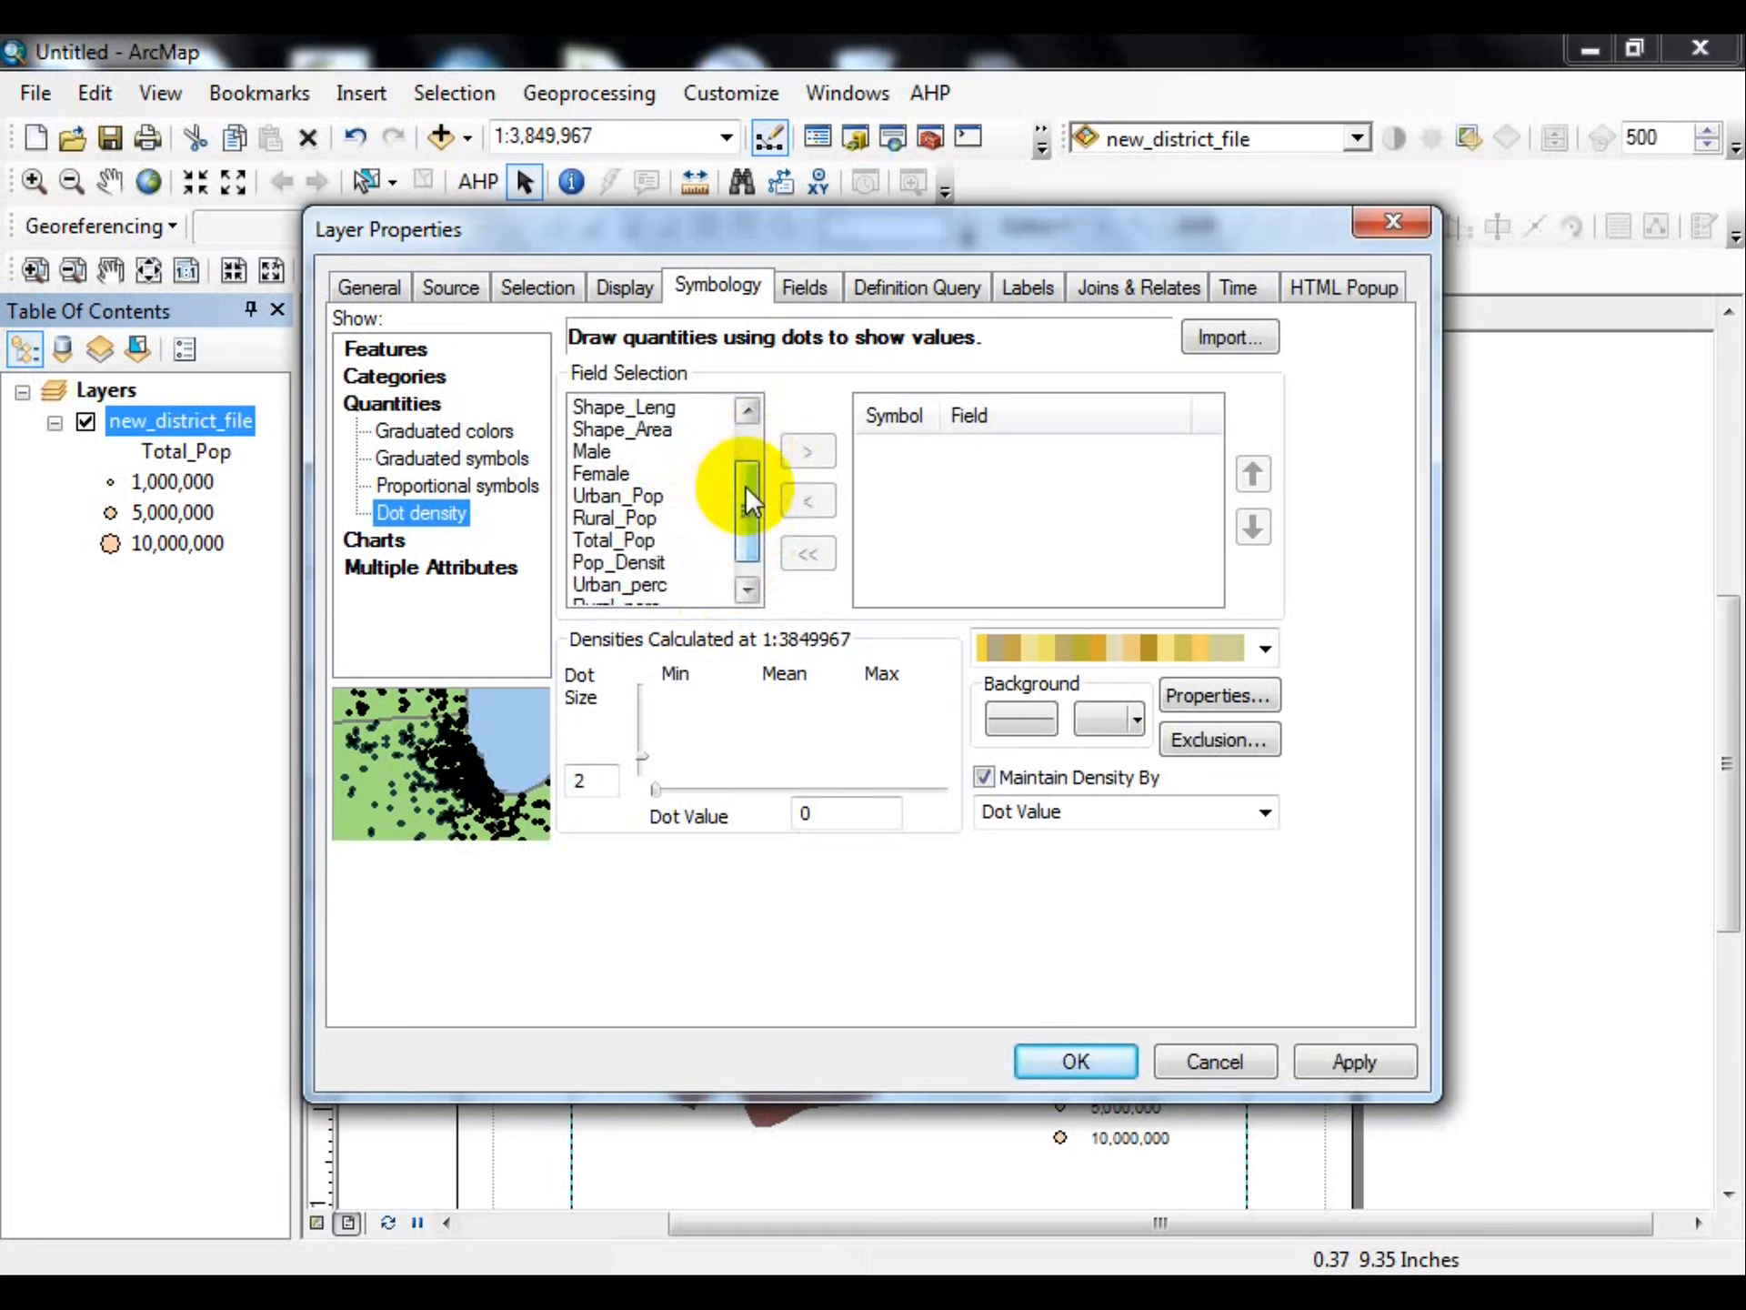
{"action": "left_click", "coordinate": [589, 451]}
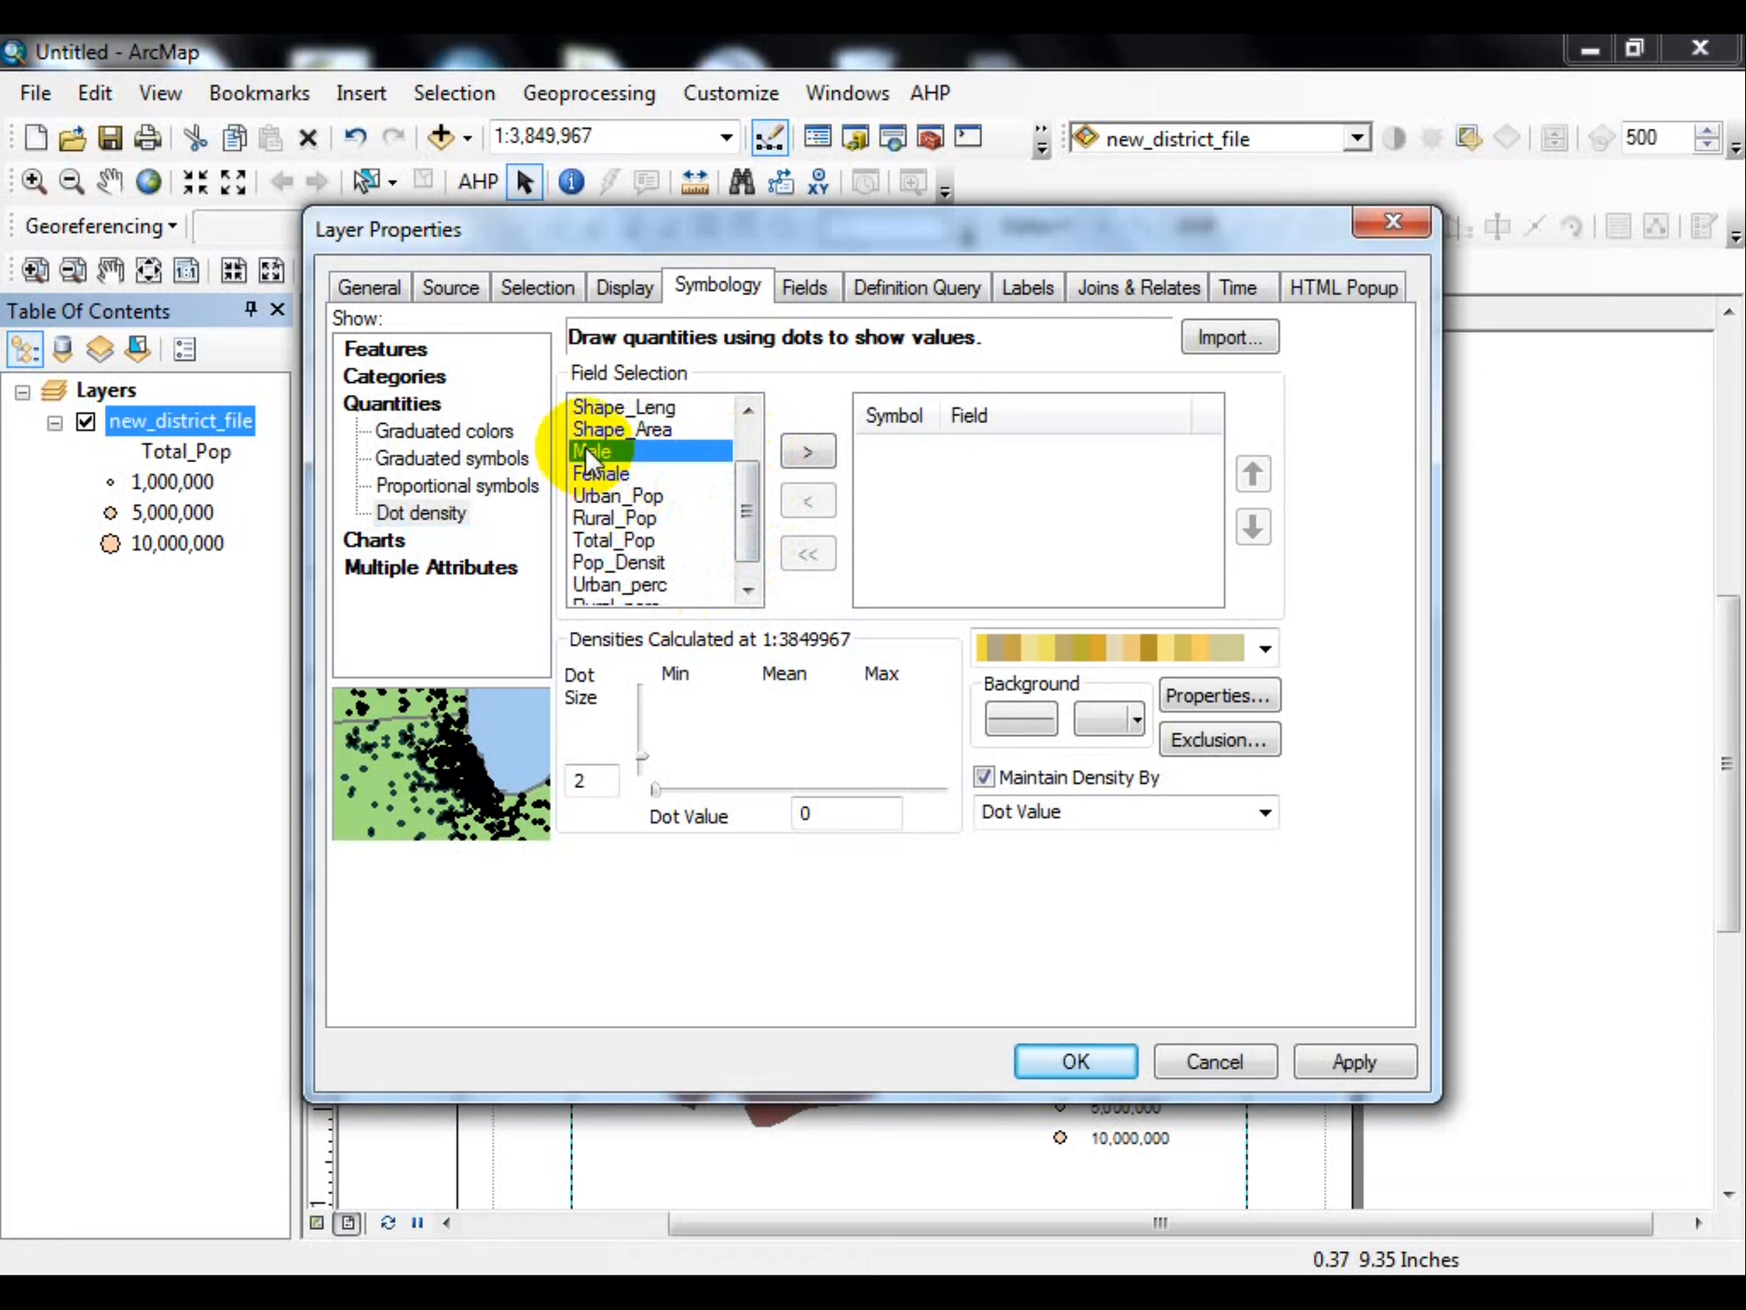
{"action": "double_click", "coordinate": [585, 446]}
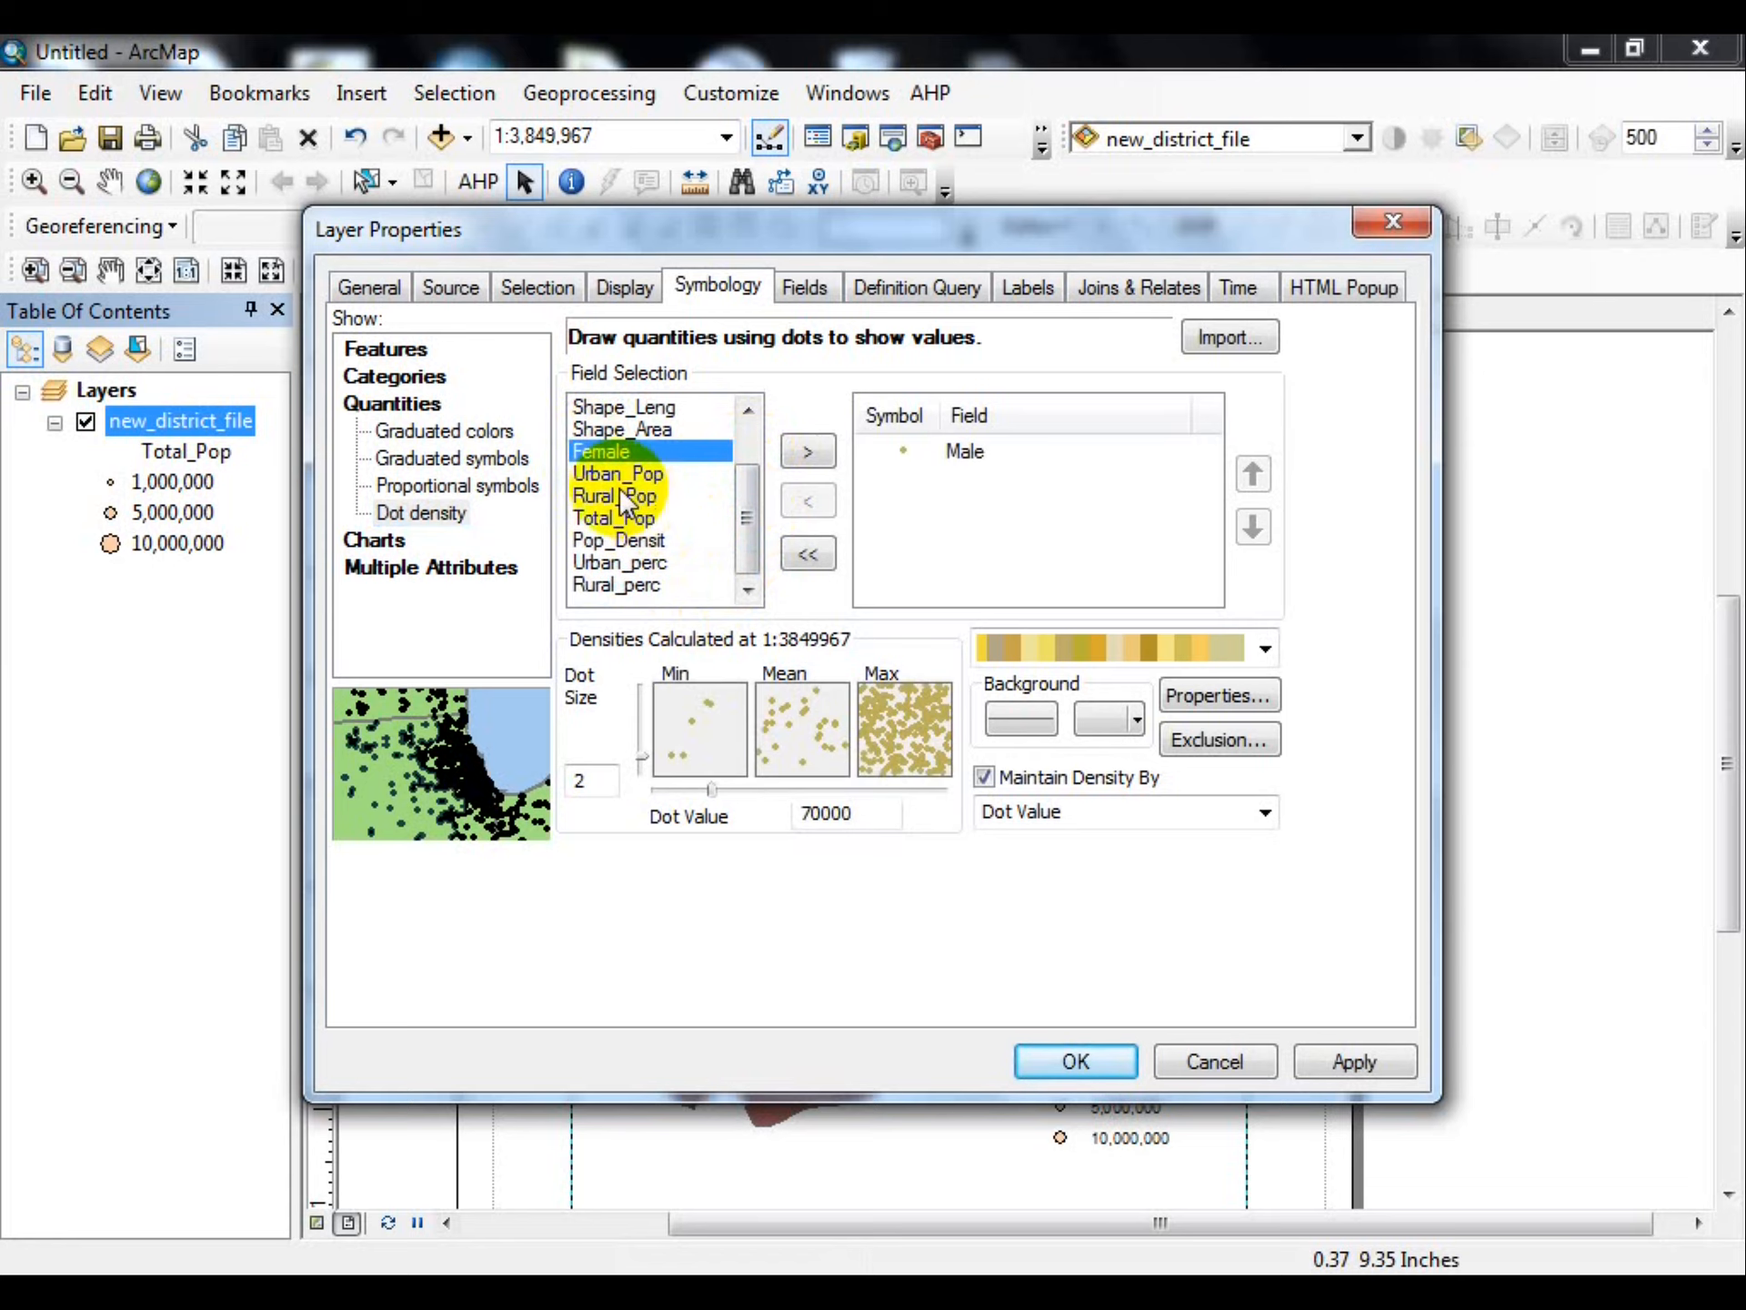
{"action": "double_click", "coordinate": [630, 451]}
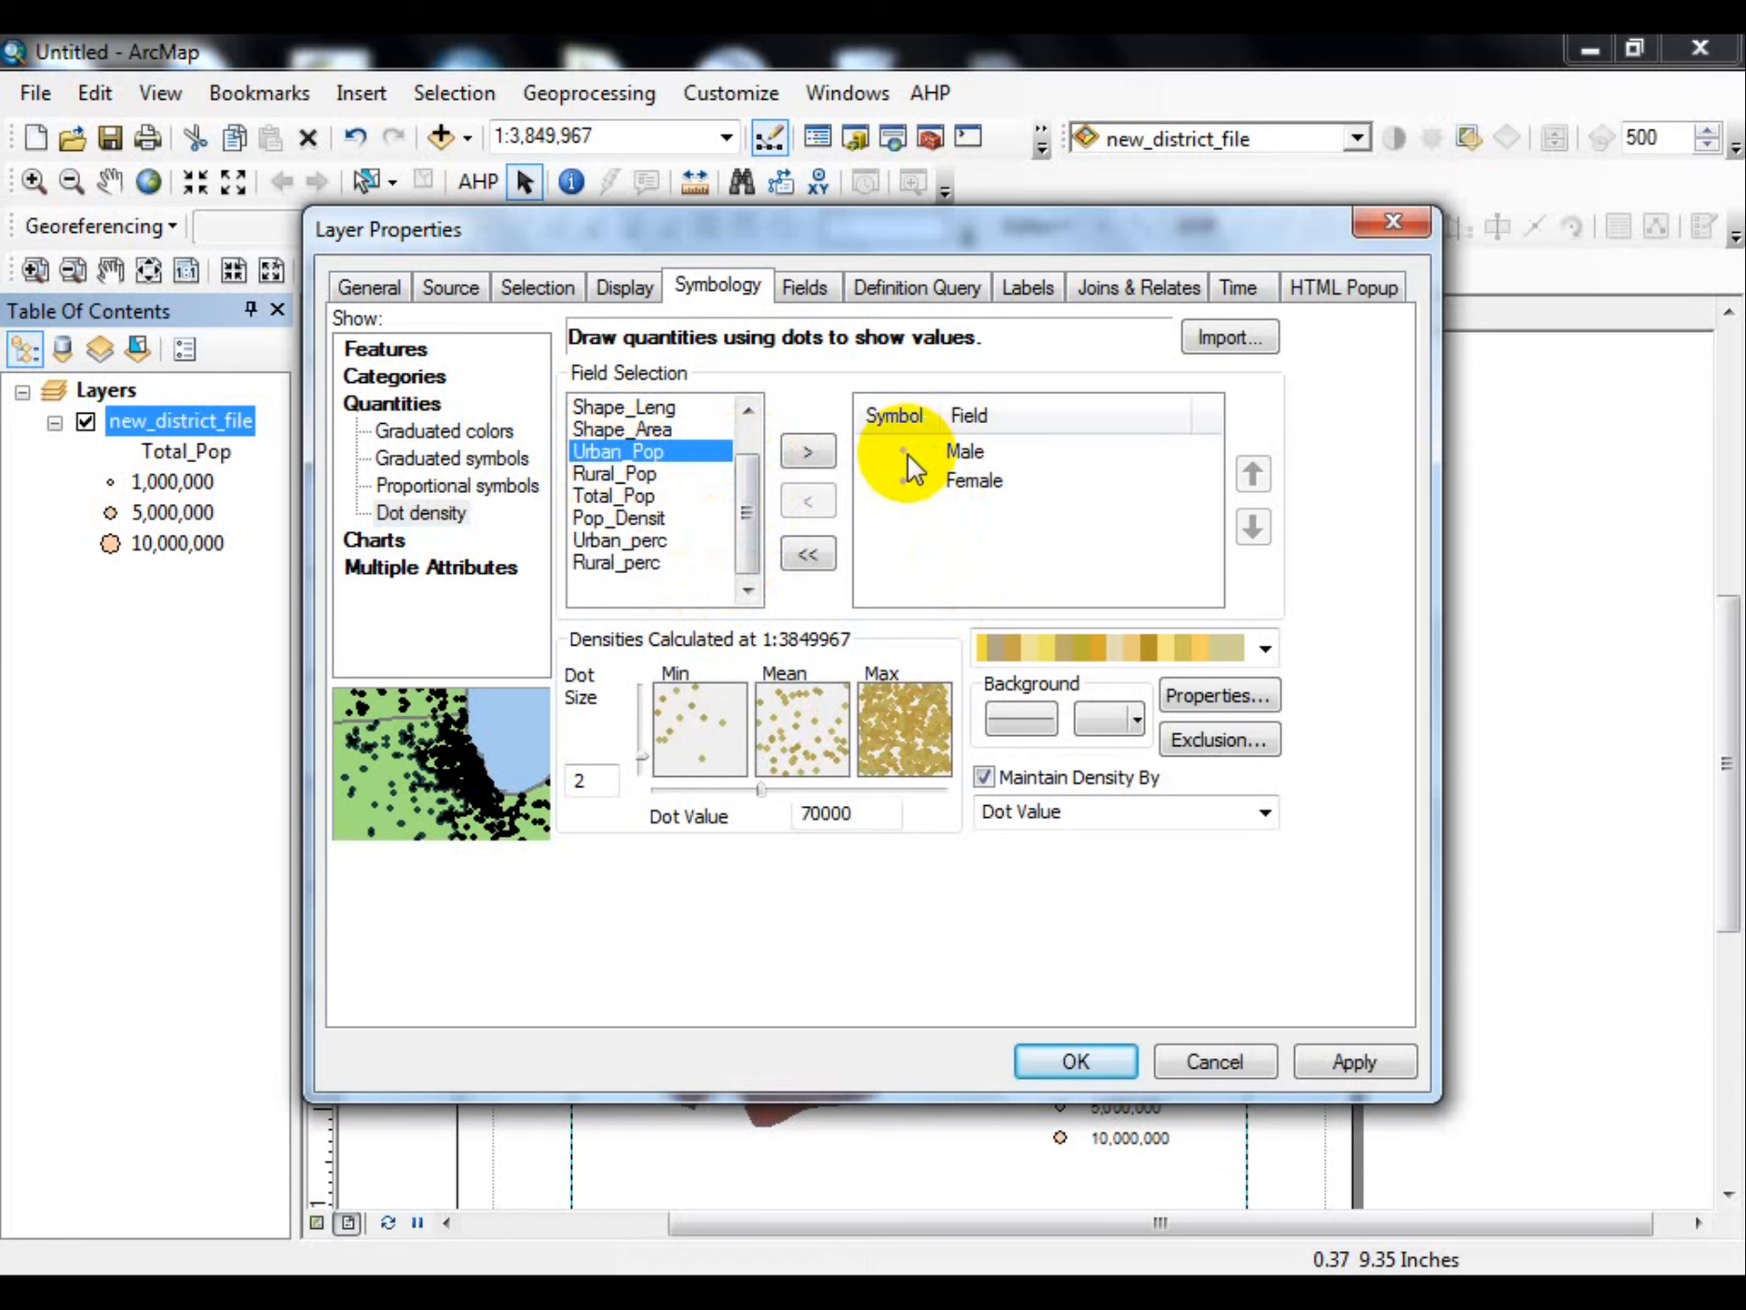
- Choose the green-yellow-red color ramp to give the Male and Female dots contrasting colors
{"action": "left_click", "coordinate": [1018, 651]}
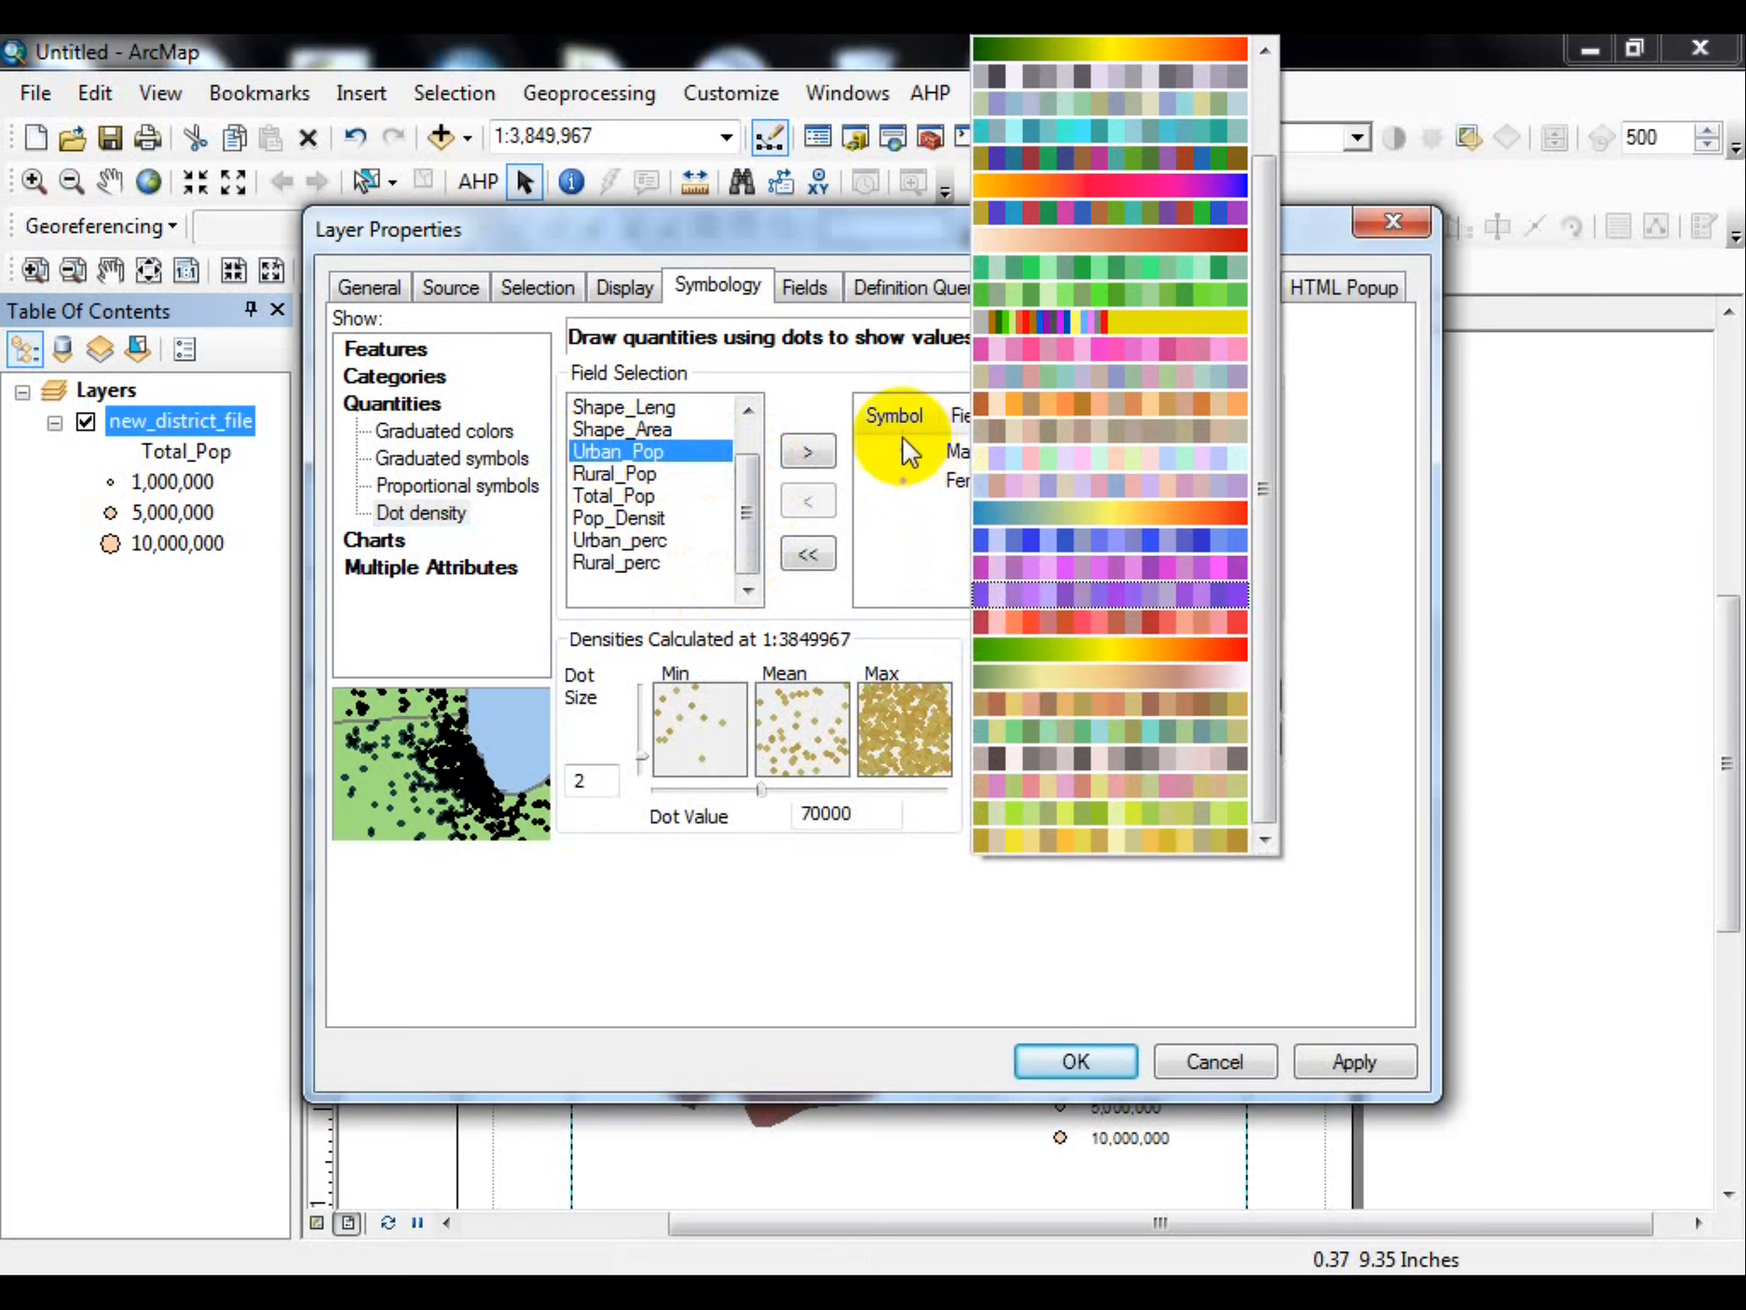
{"action": "left_click", "coordinate": [902, 435]}
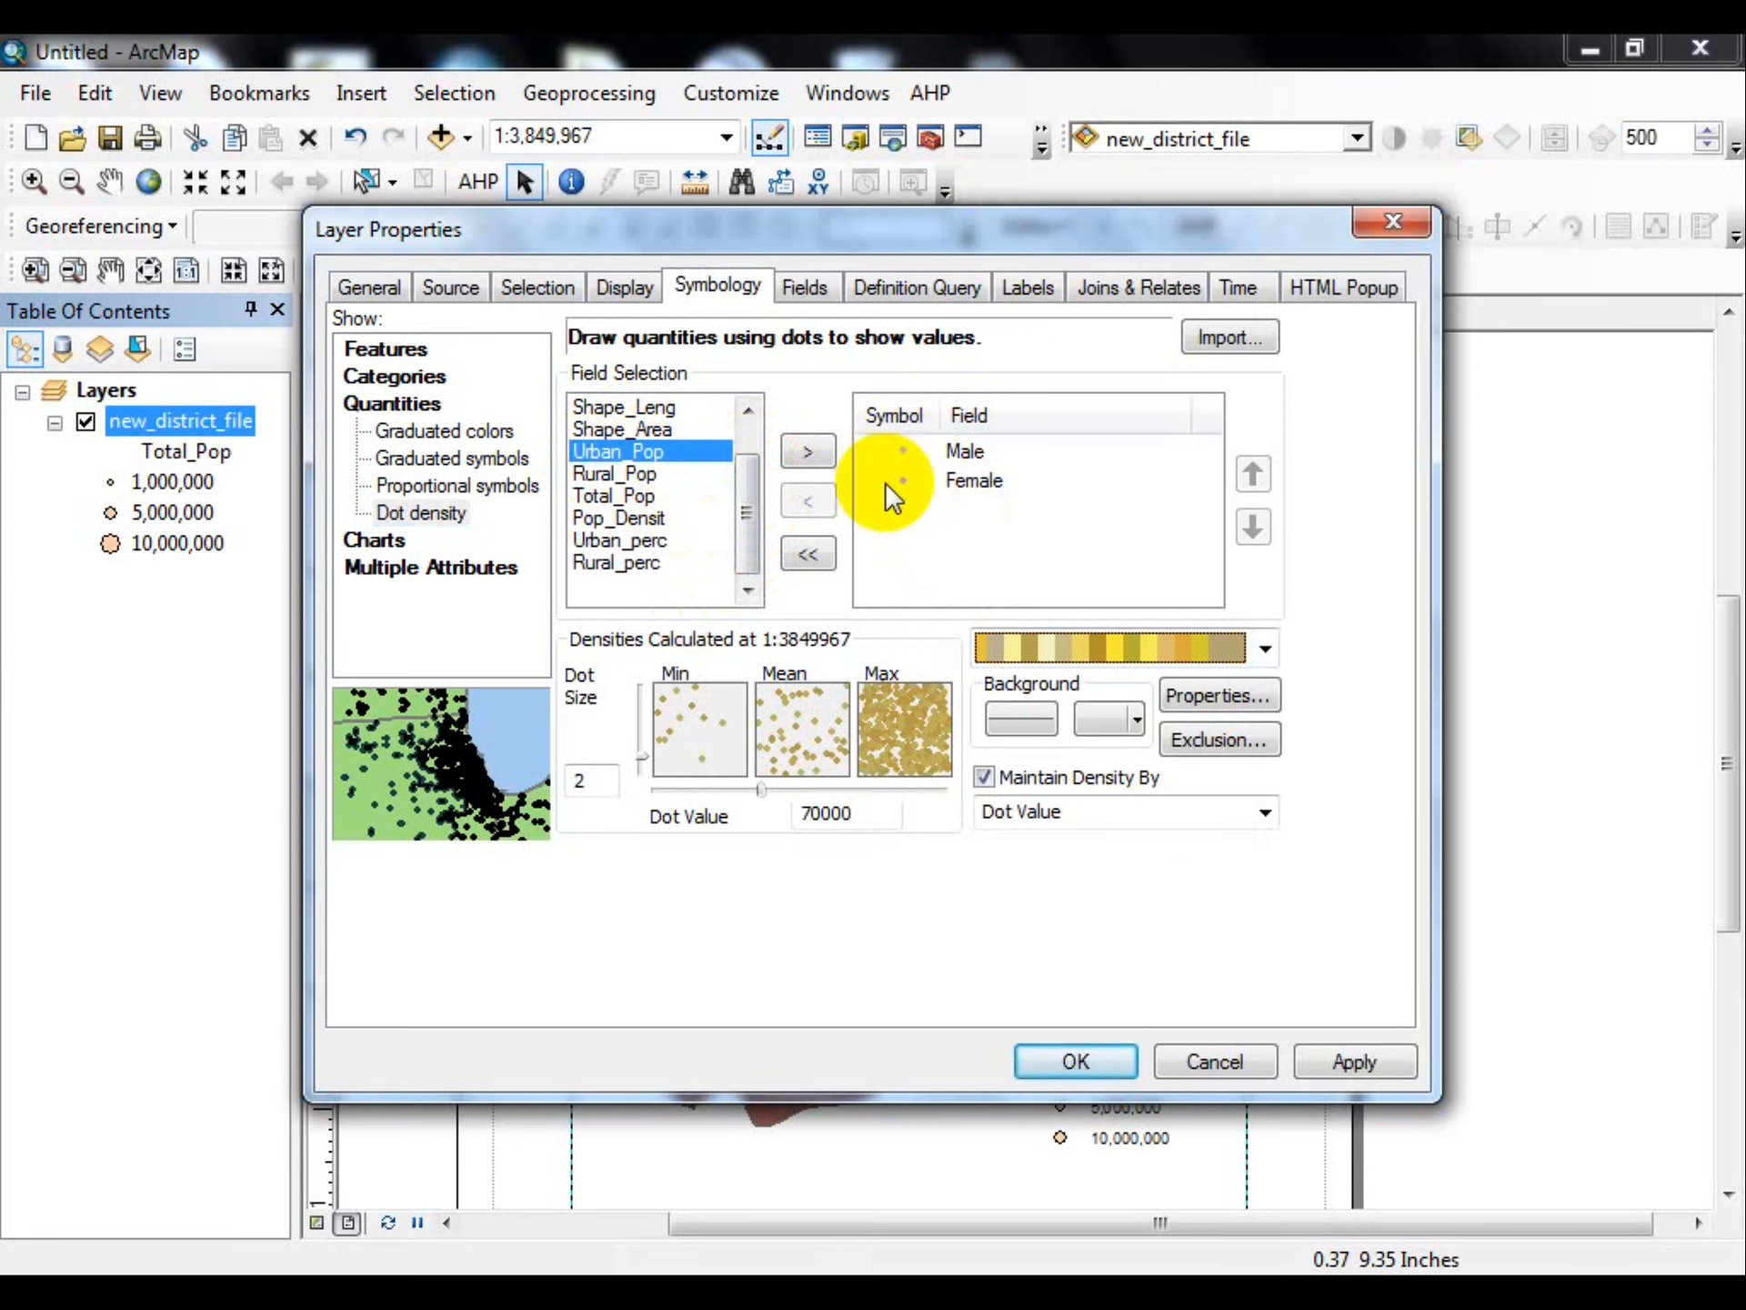
{"action": "left_click", "coordinate": [902, 440]}
{"action": "left_click", "coordinate": [1012, 642]}
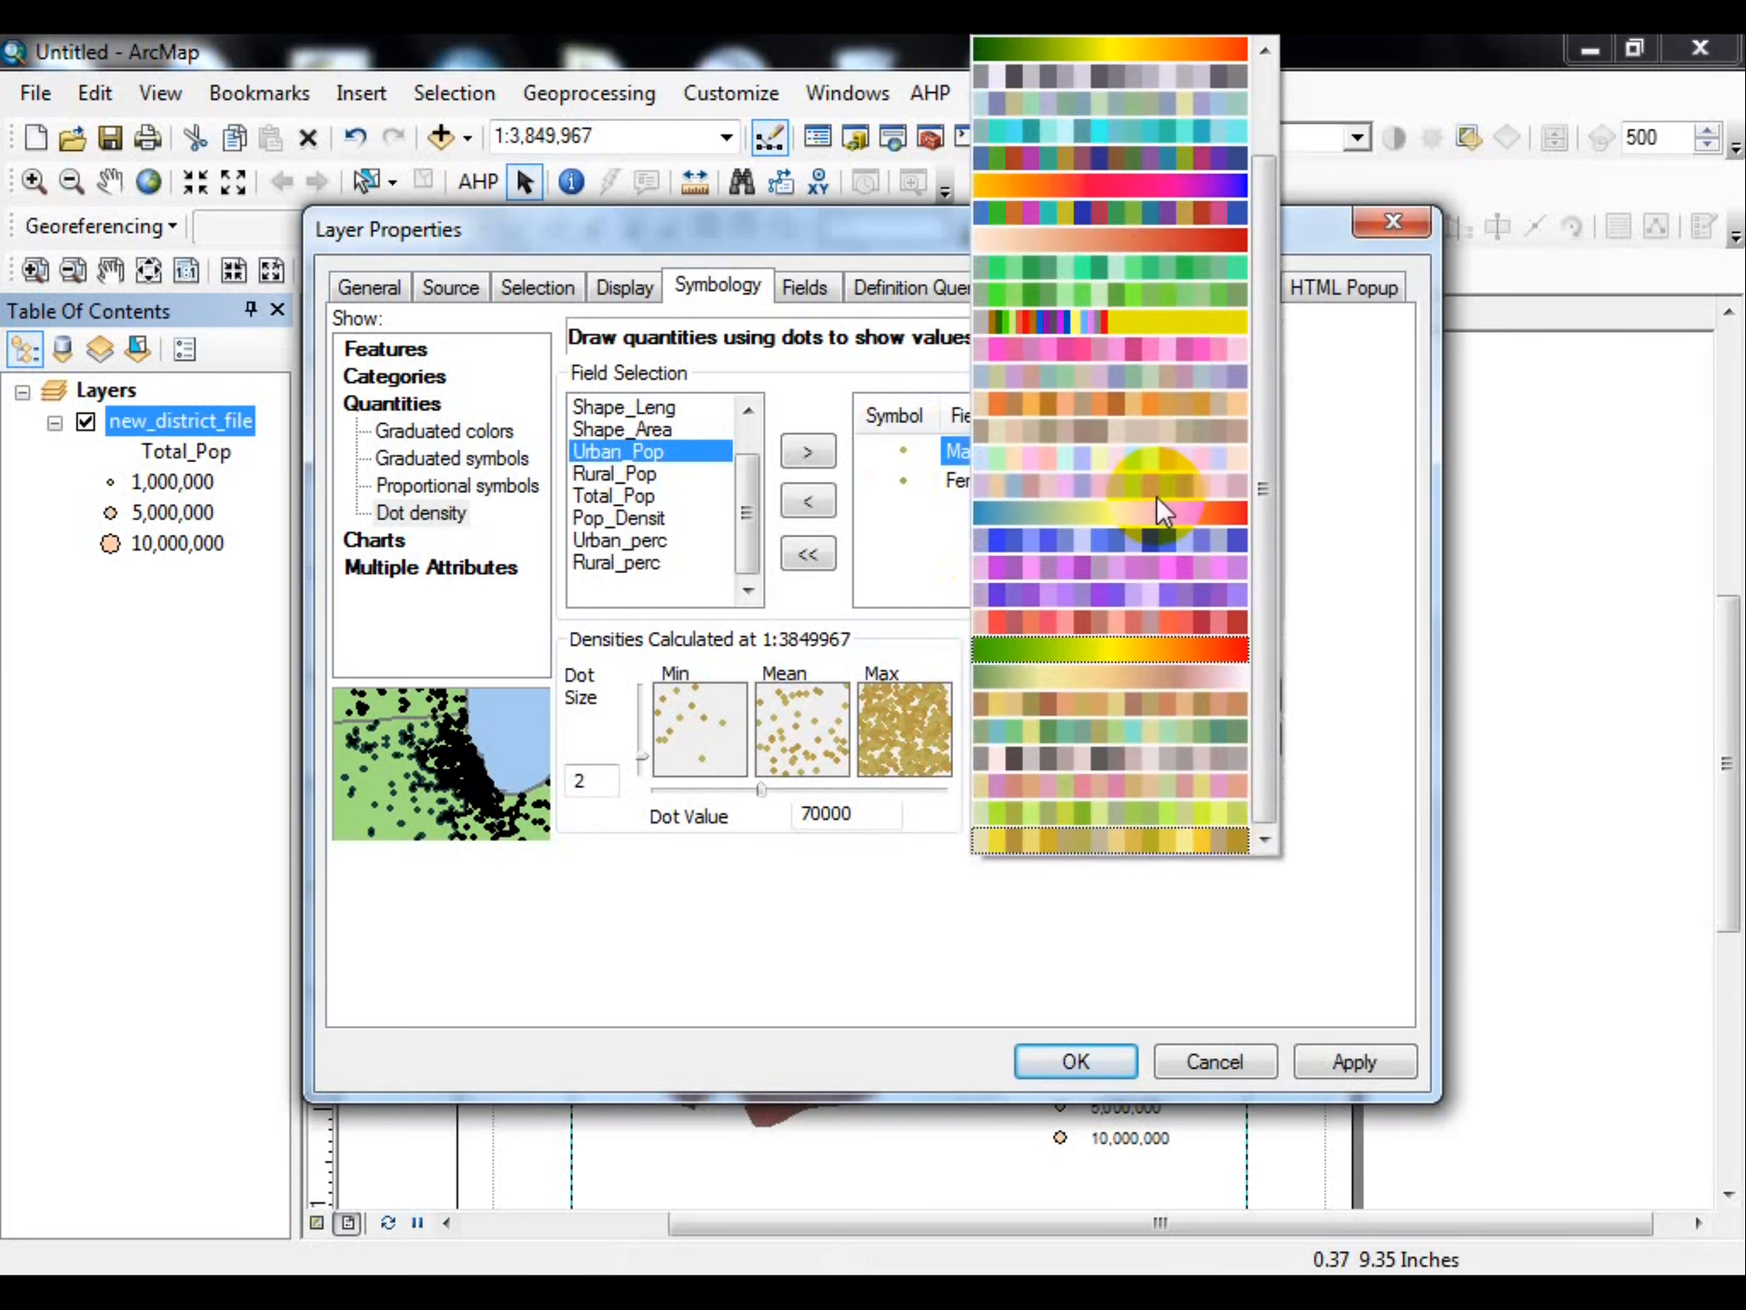
{"action": "left_click", "coordinate": [1073, 52]}
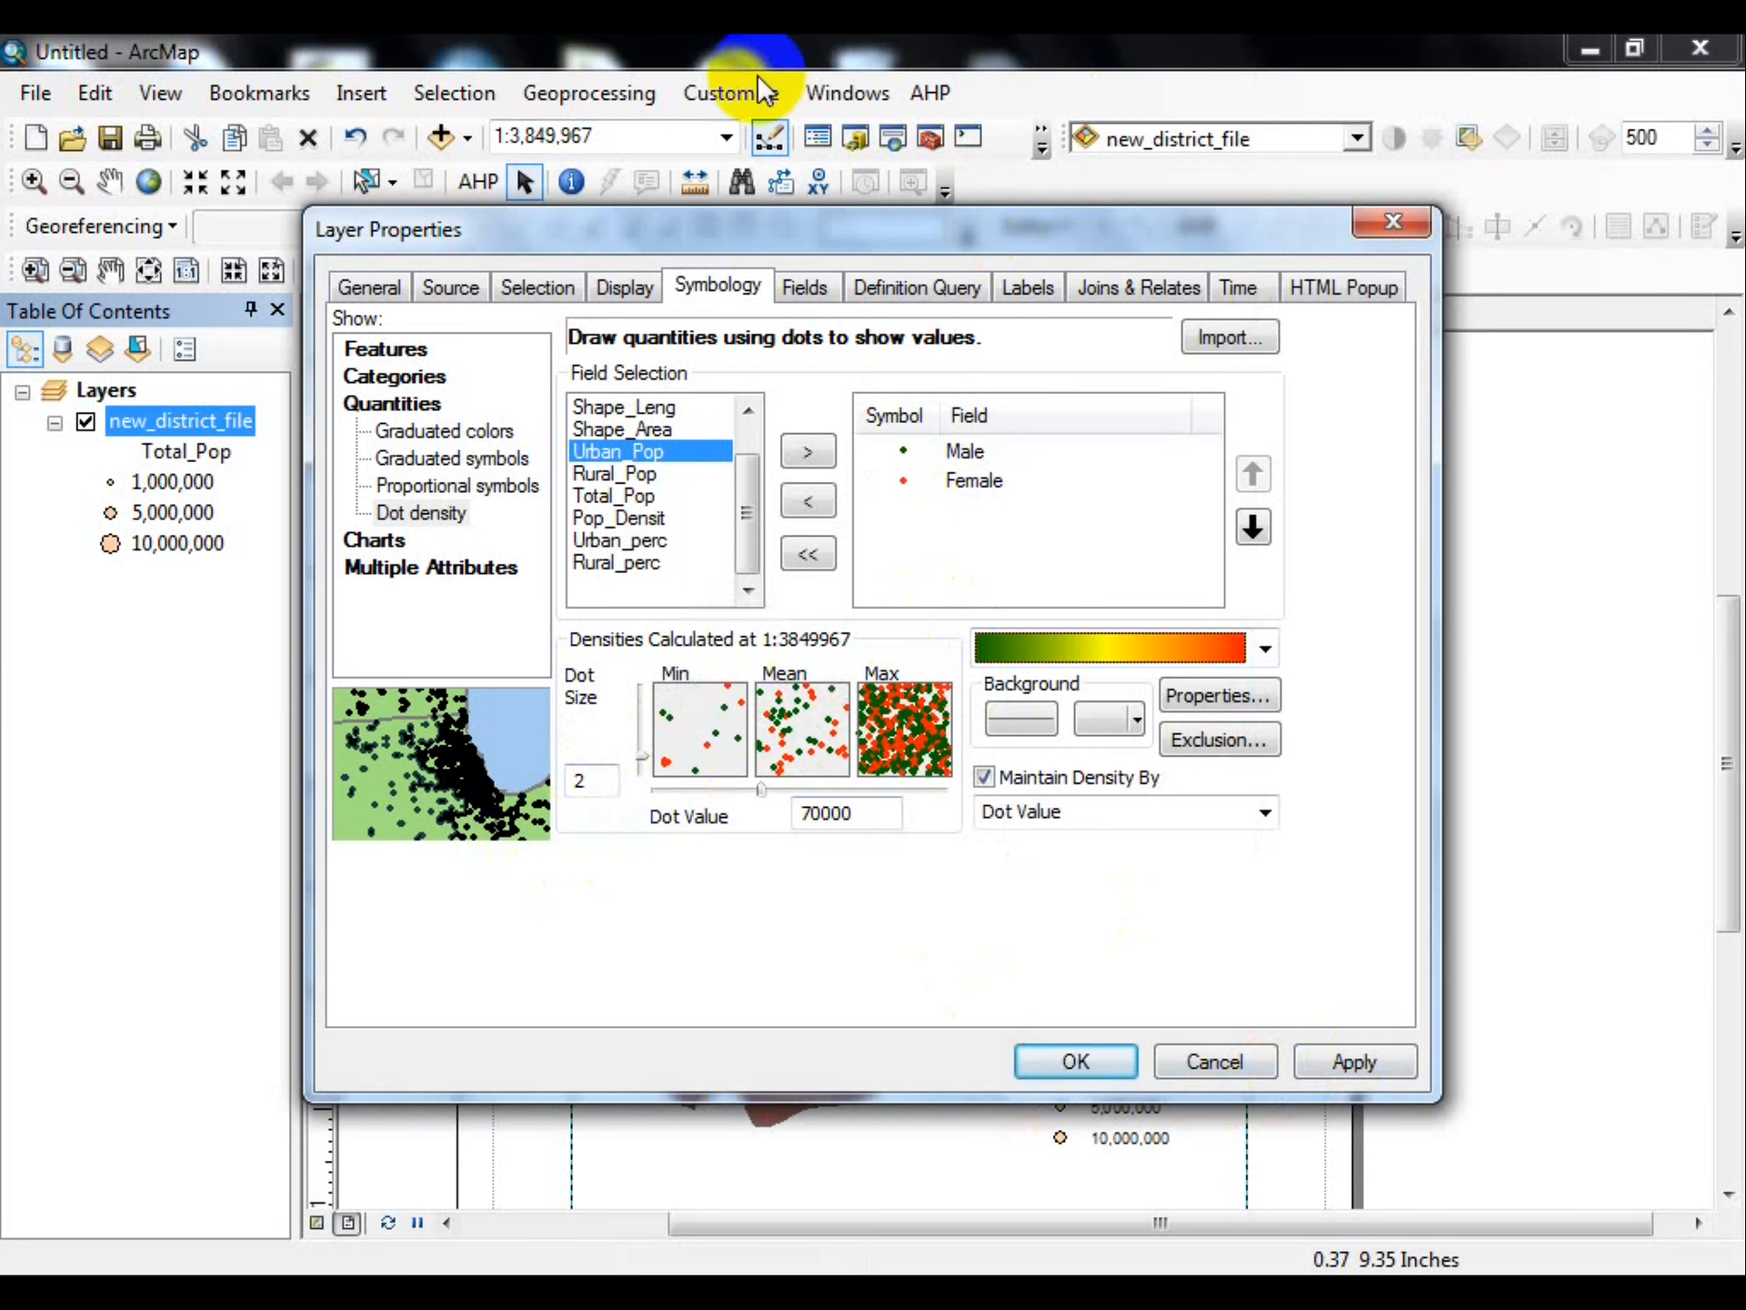
- Move the Layer Properties dialog aside and set the dot value to 50000
{"action": "left_click_drag", "start_coordinate": [731, 228], "coordinate": [1037, 85]}
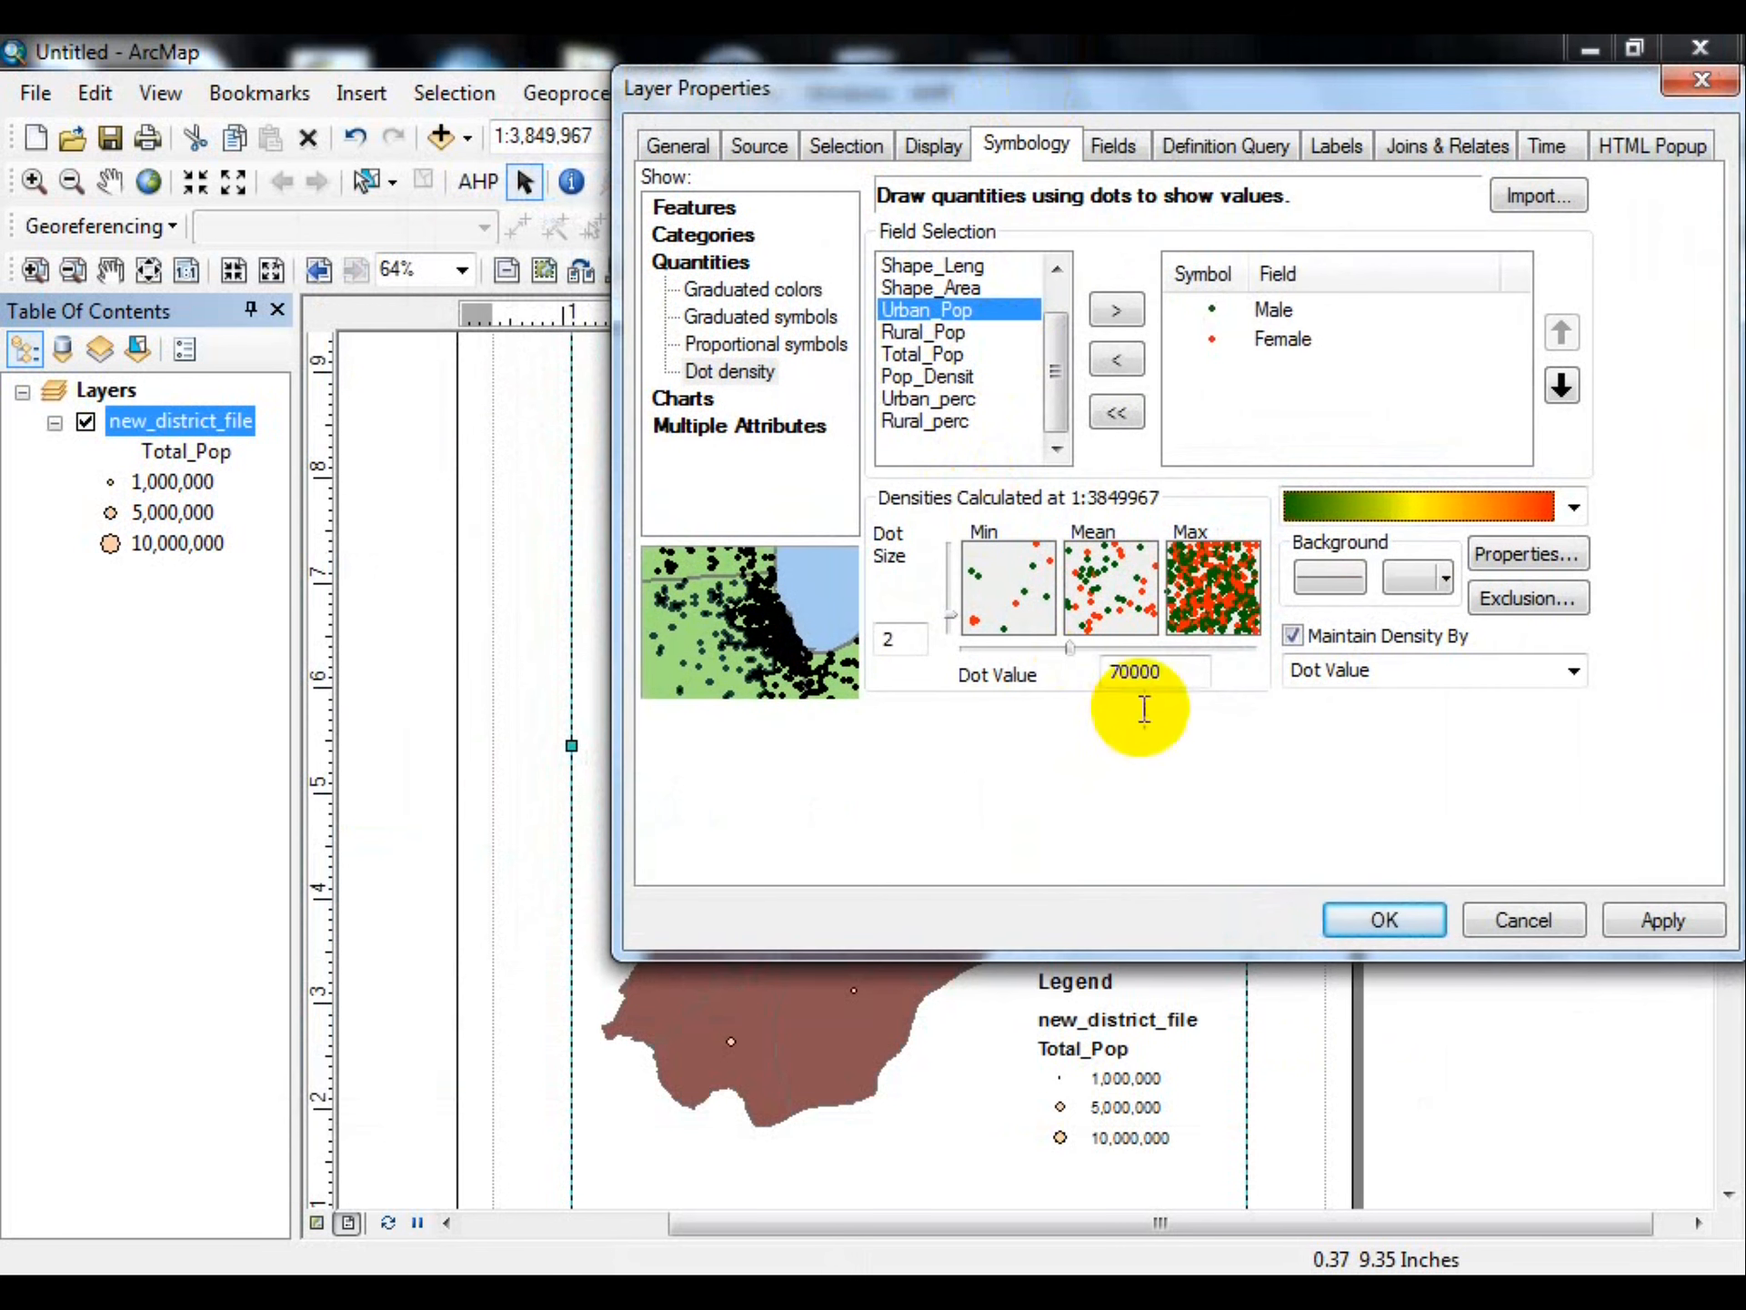
{"action": "left_click", "coordinate": [1143, 671]}
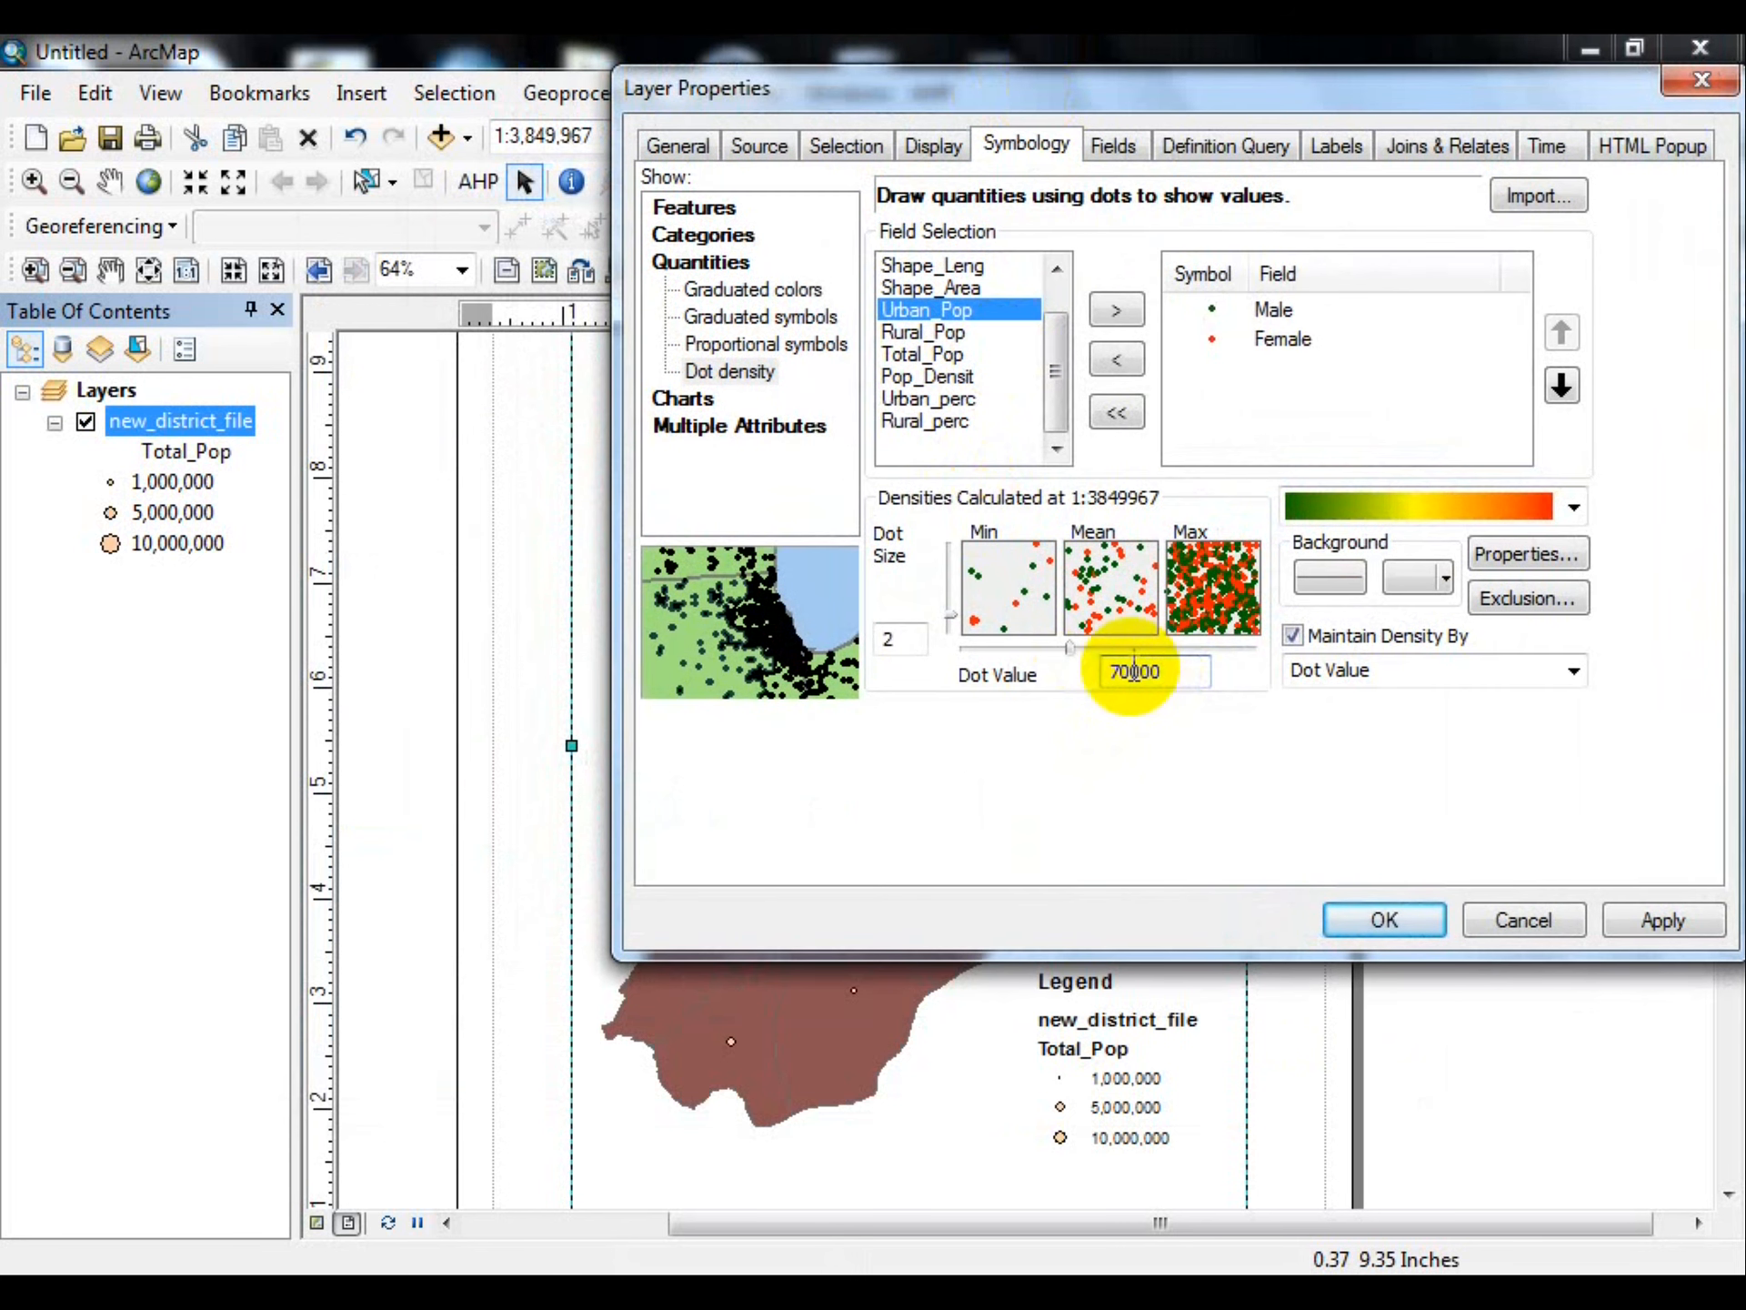
{"action": "left_click_drag", "start_coordinate": [1183, 678], "coordinate": [924, 641]}
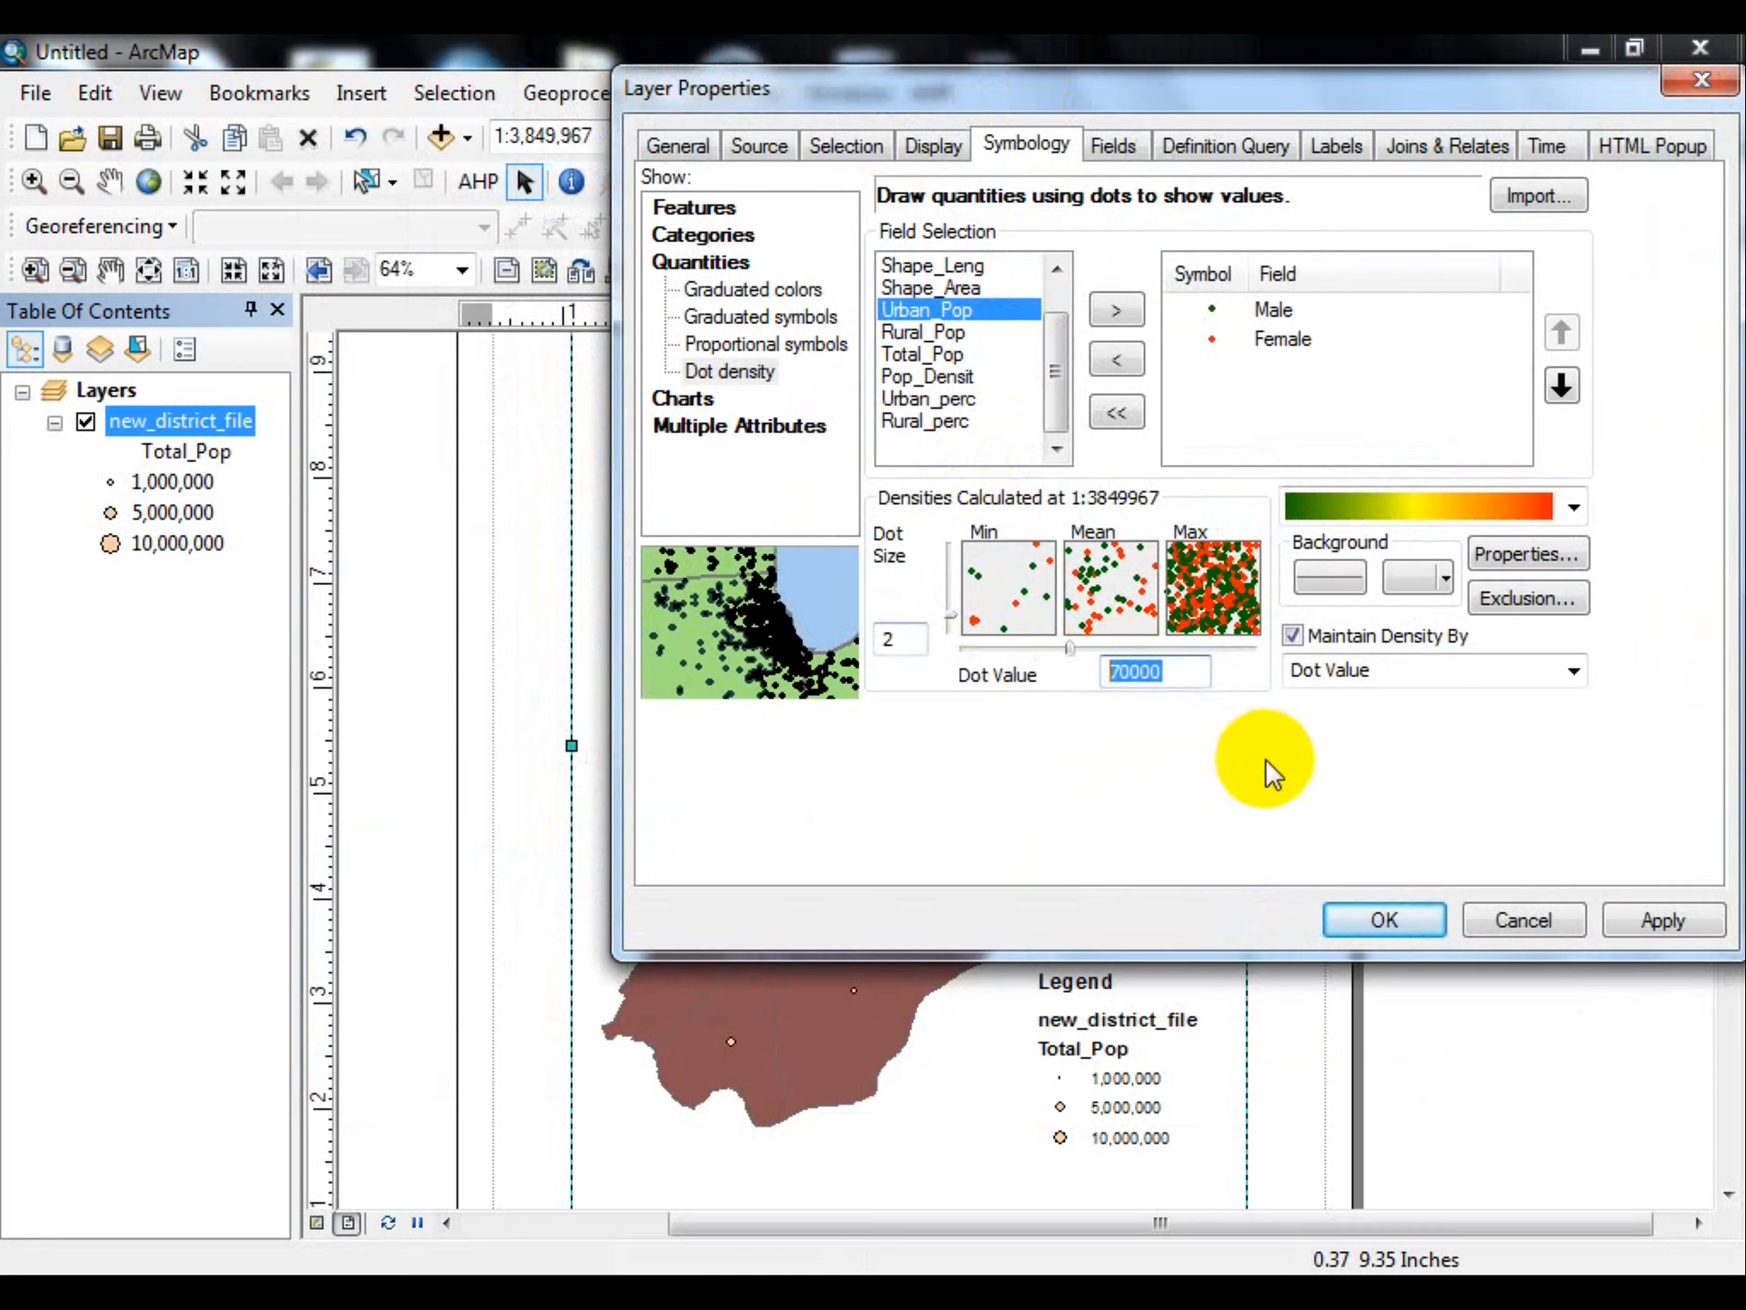
{"action": "type", "text": "500"}
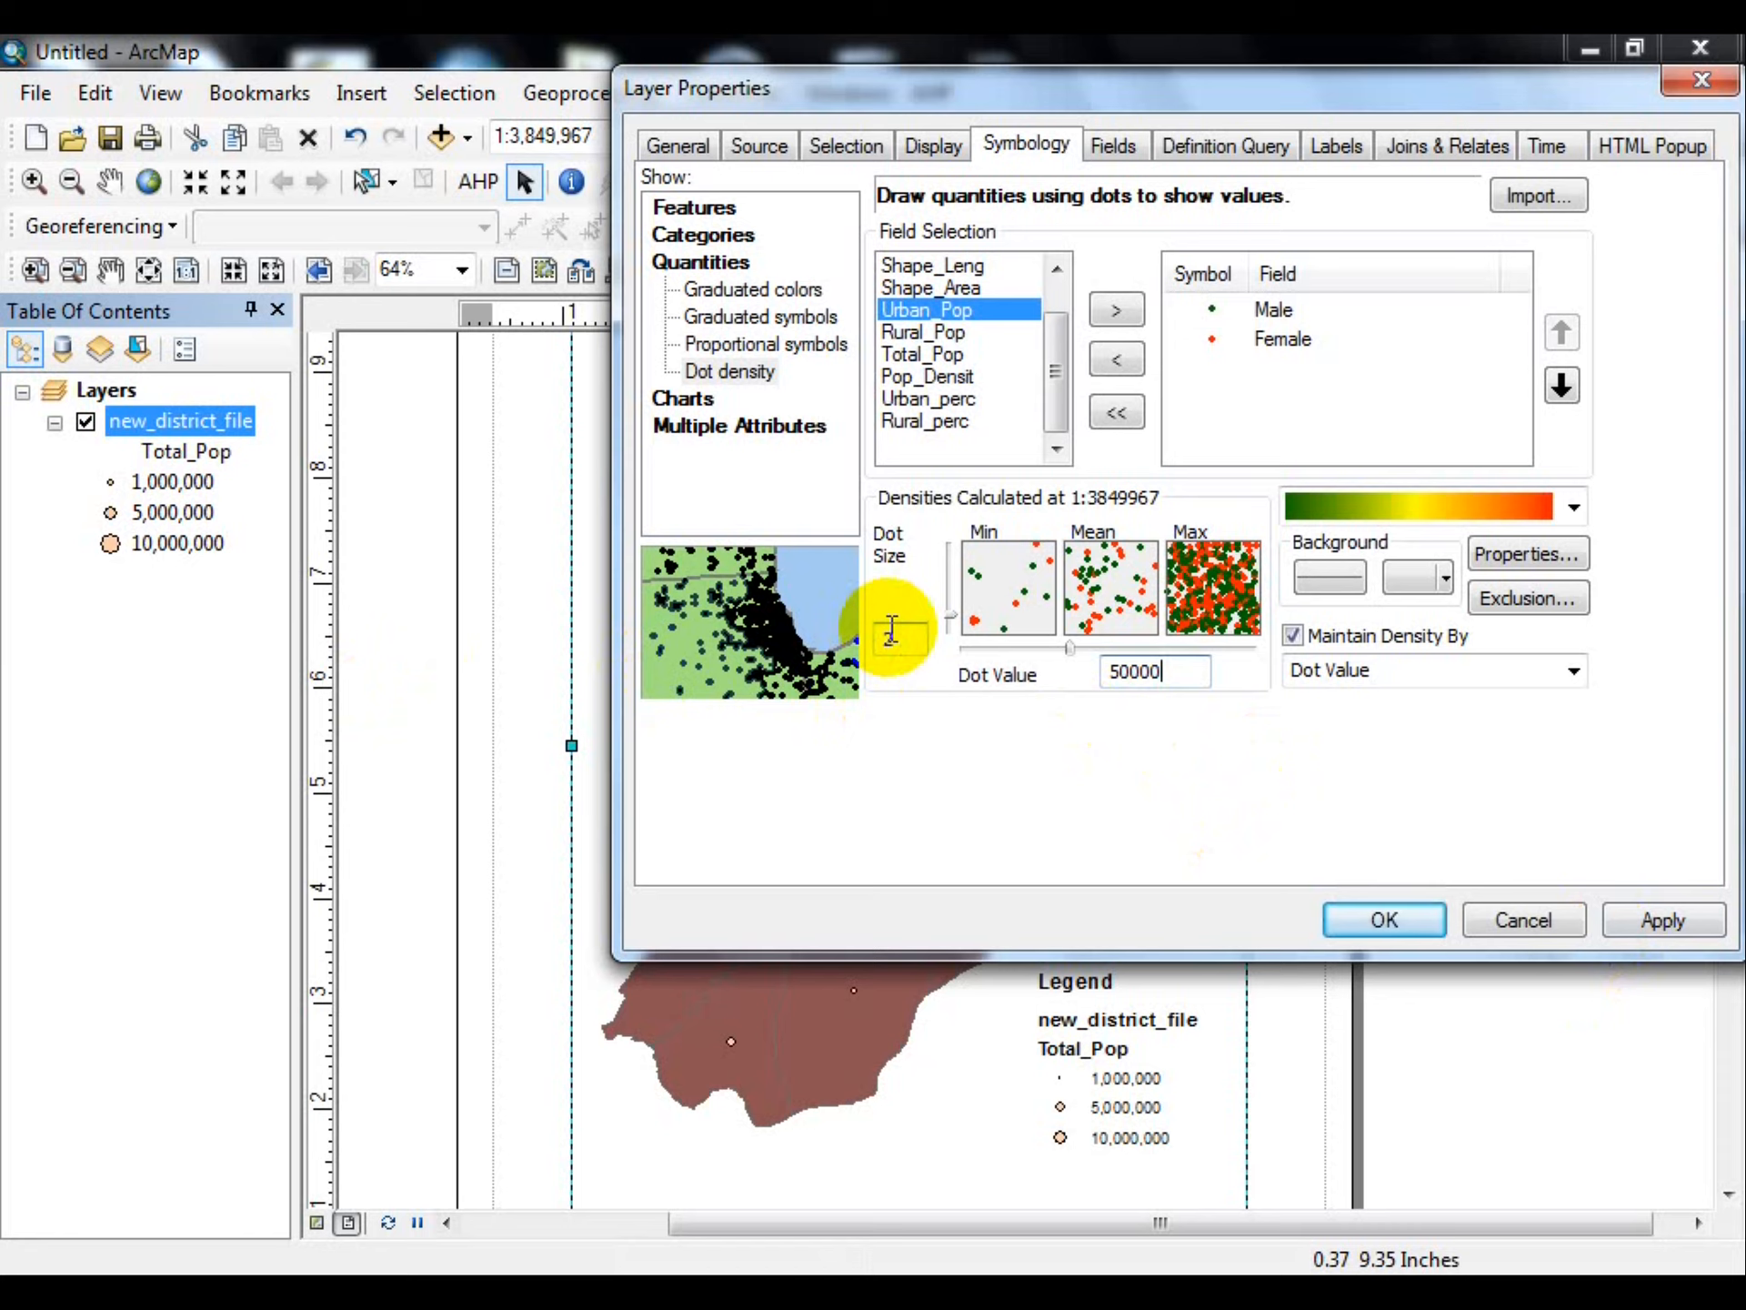
- Apply the Male and Female dot density symbology to the district layer, close its properties and inspect the dots in the layout
{"action": "left_click", "coordinate": [1632, 921]}
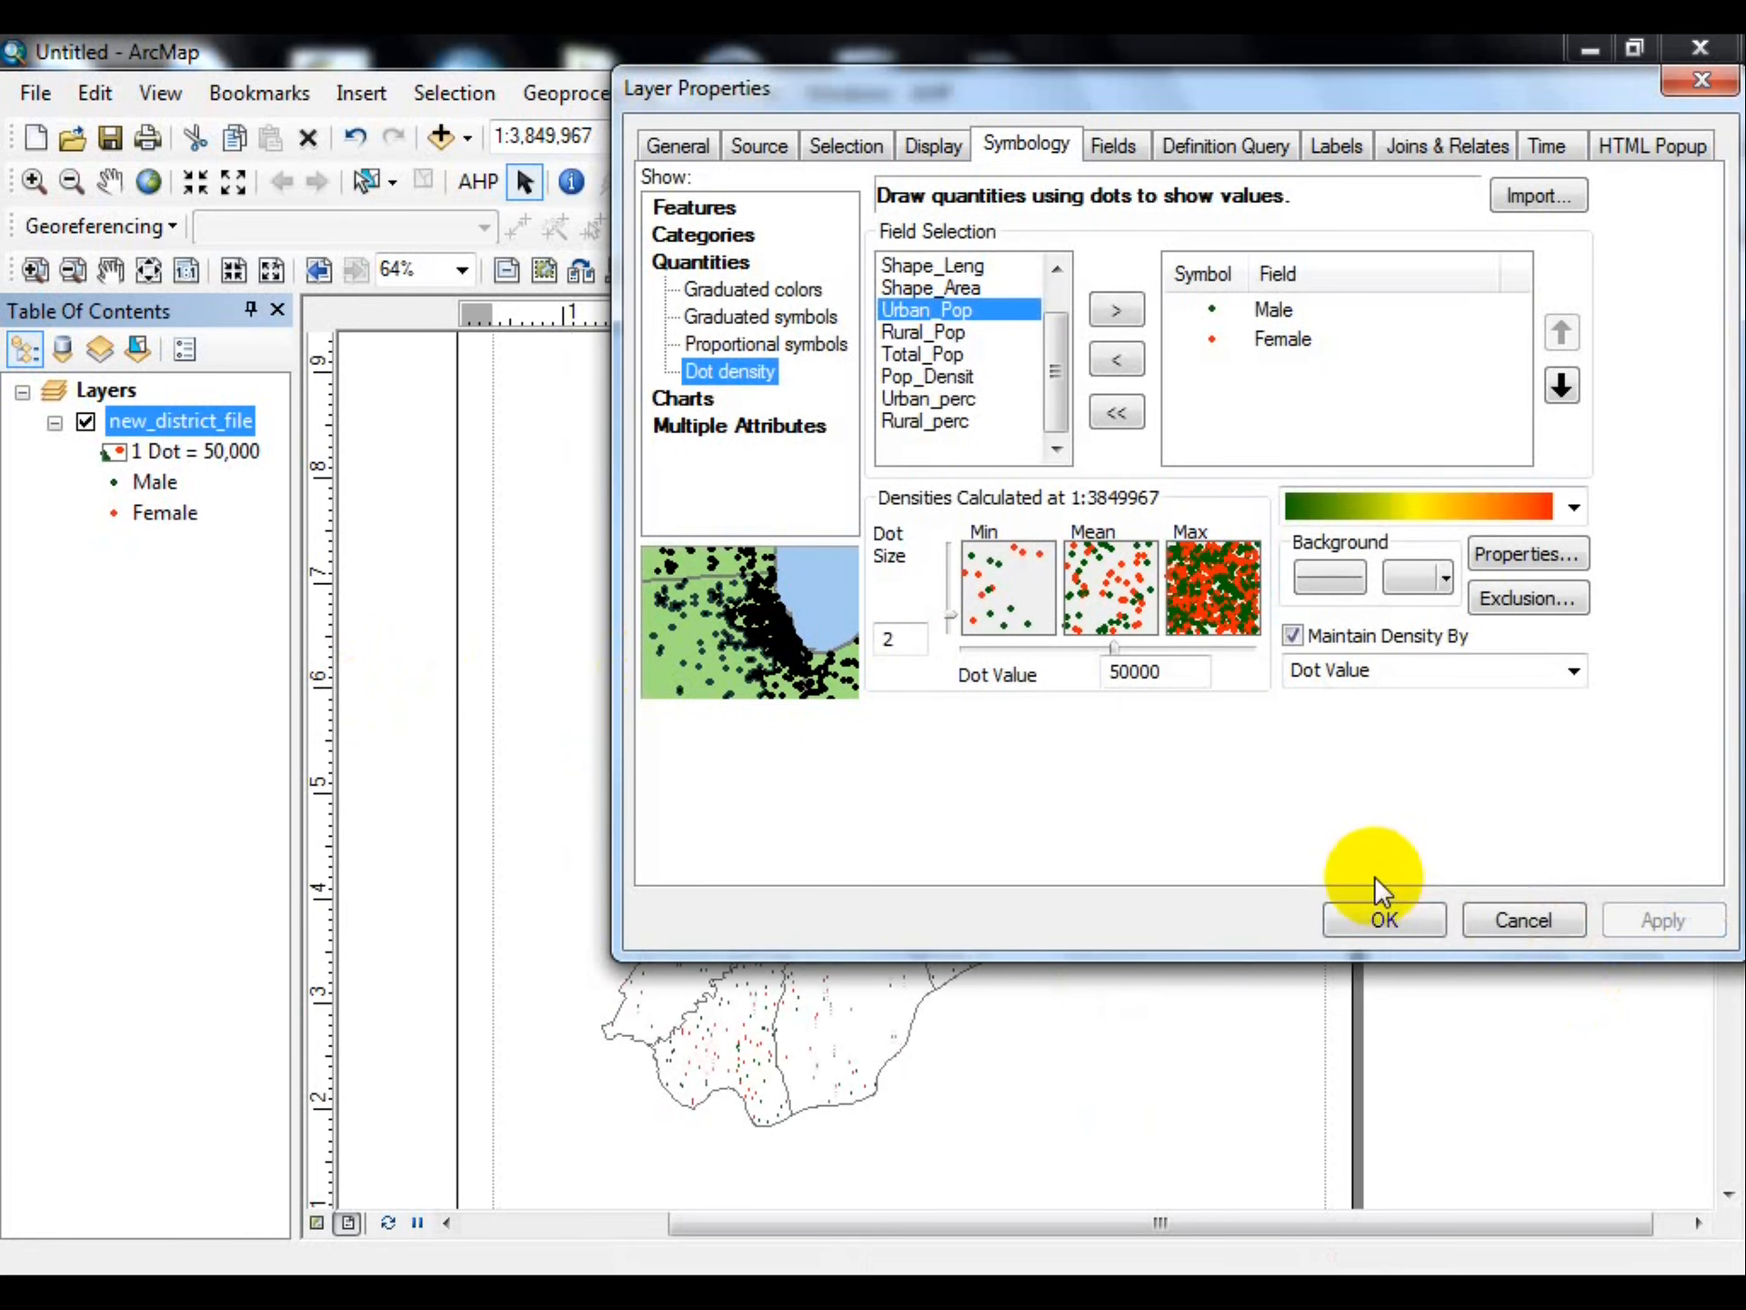
{"action": "left_click", "coordinate": [1364, 908]}
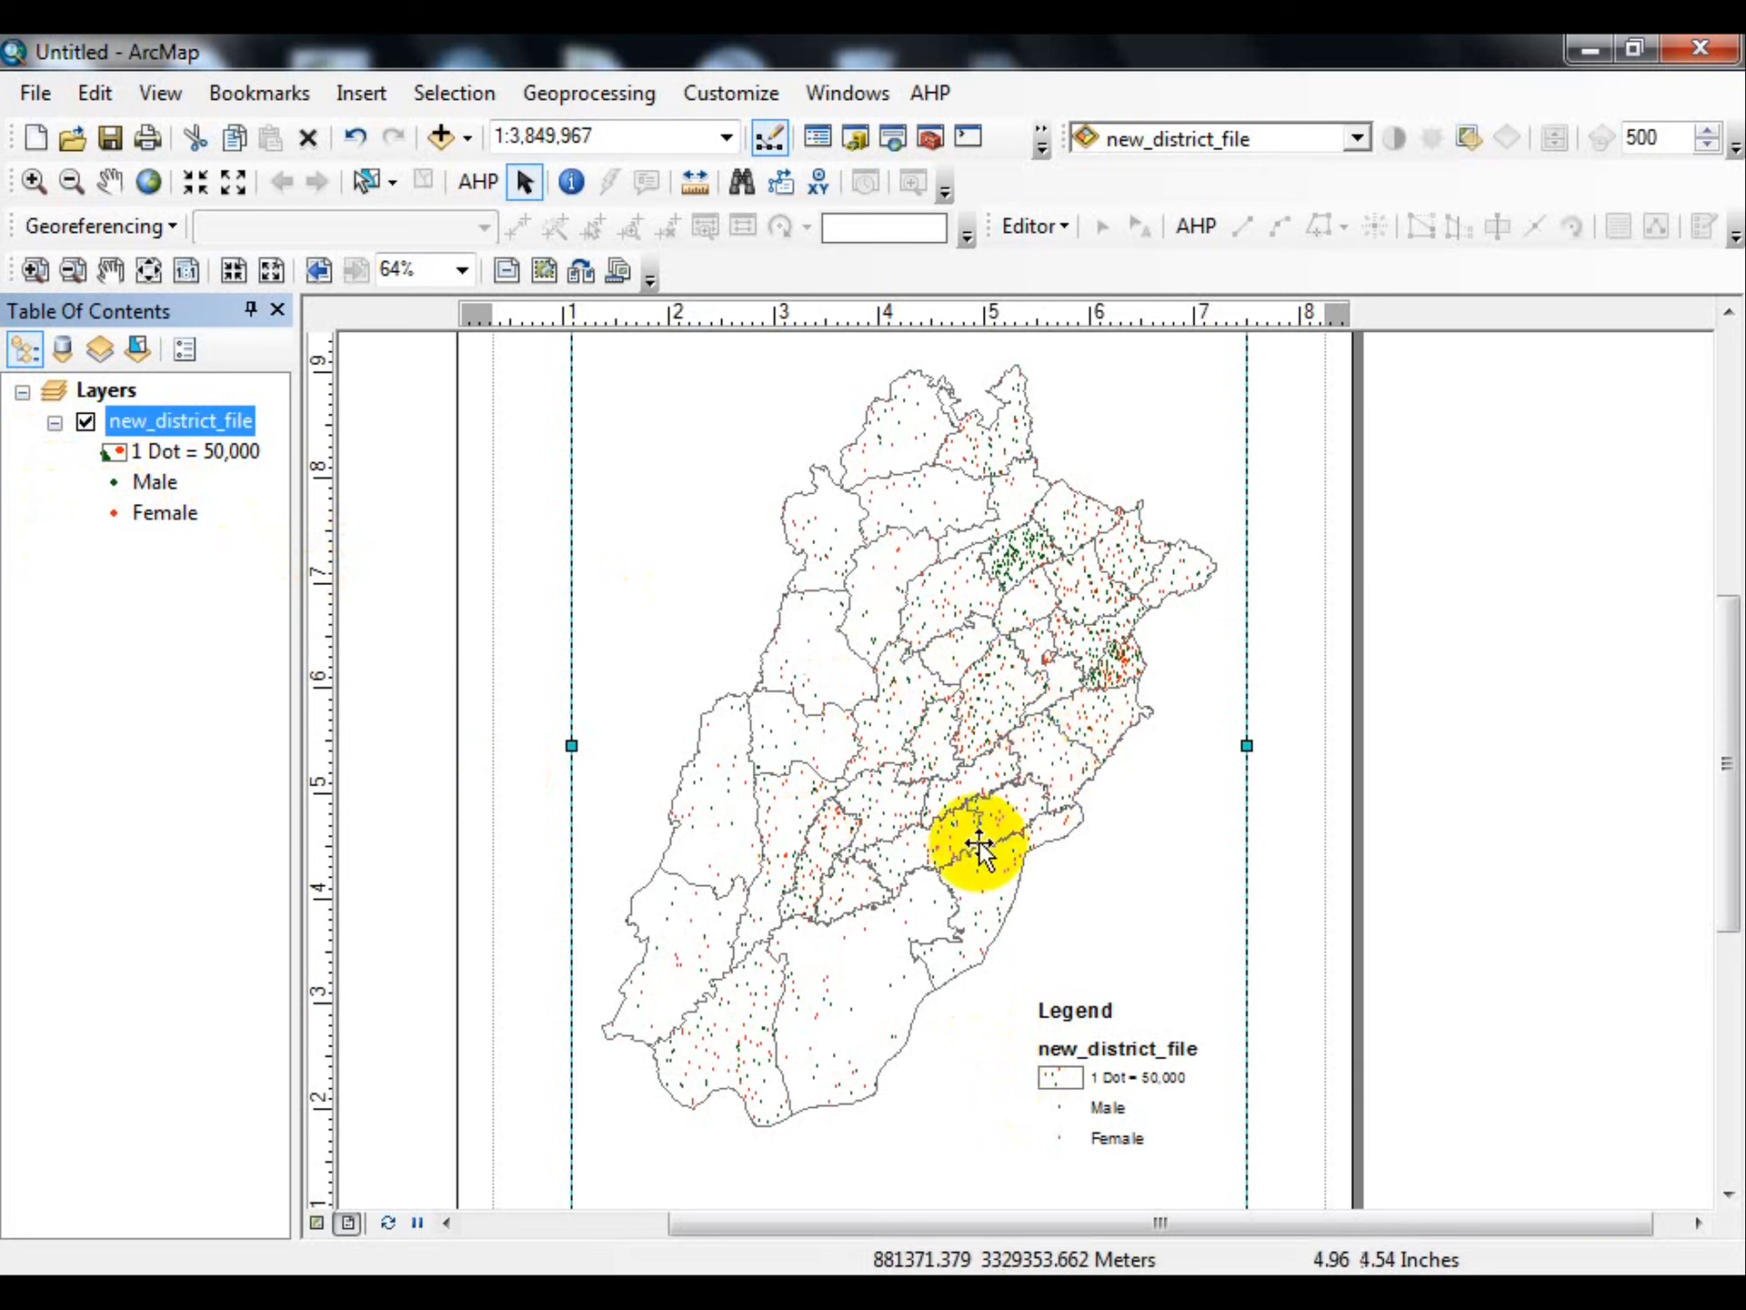
{"action": "scroll", "coordinate": [1022, 786], "scroll_direction": "down", "scroll_amount": 1}
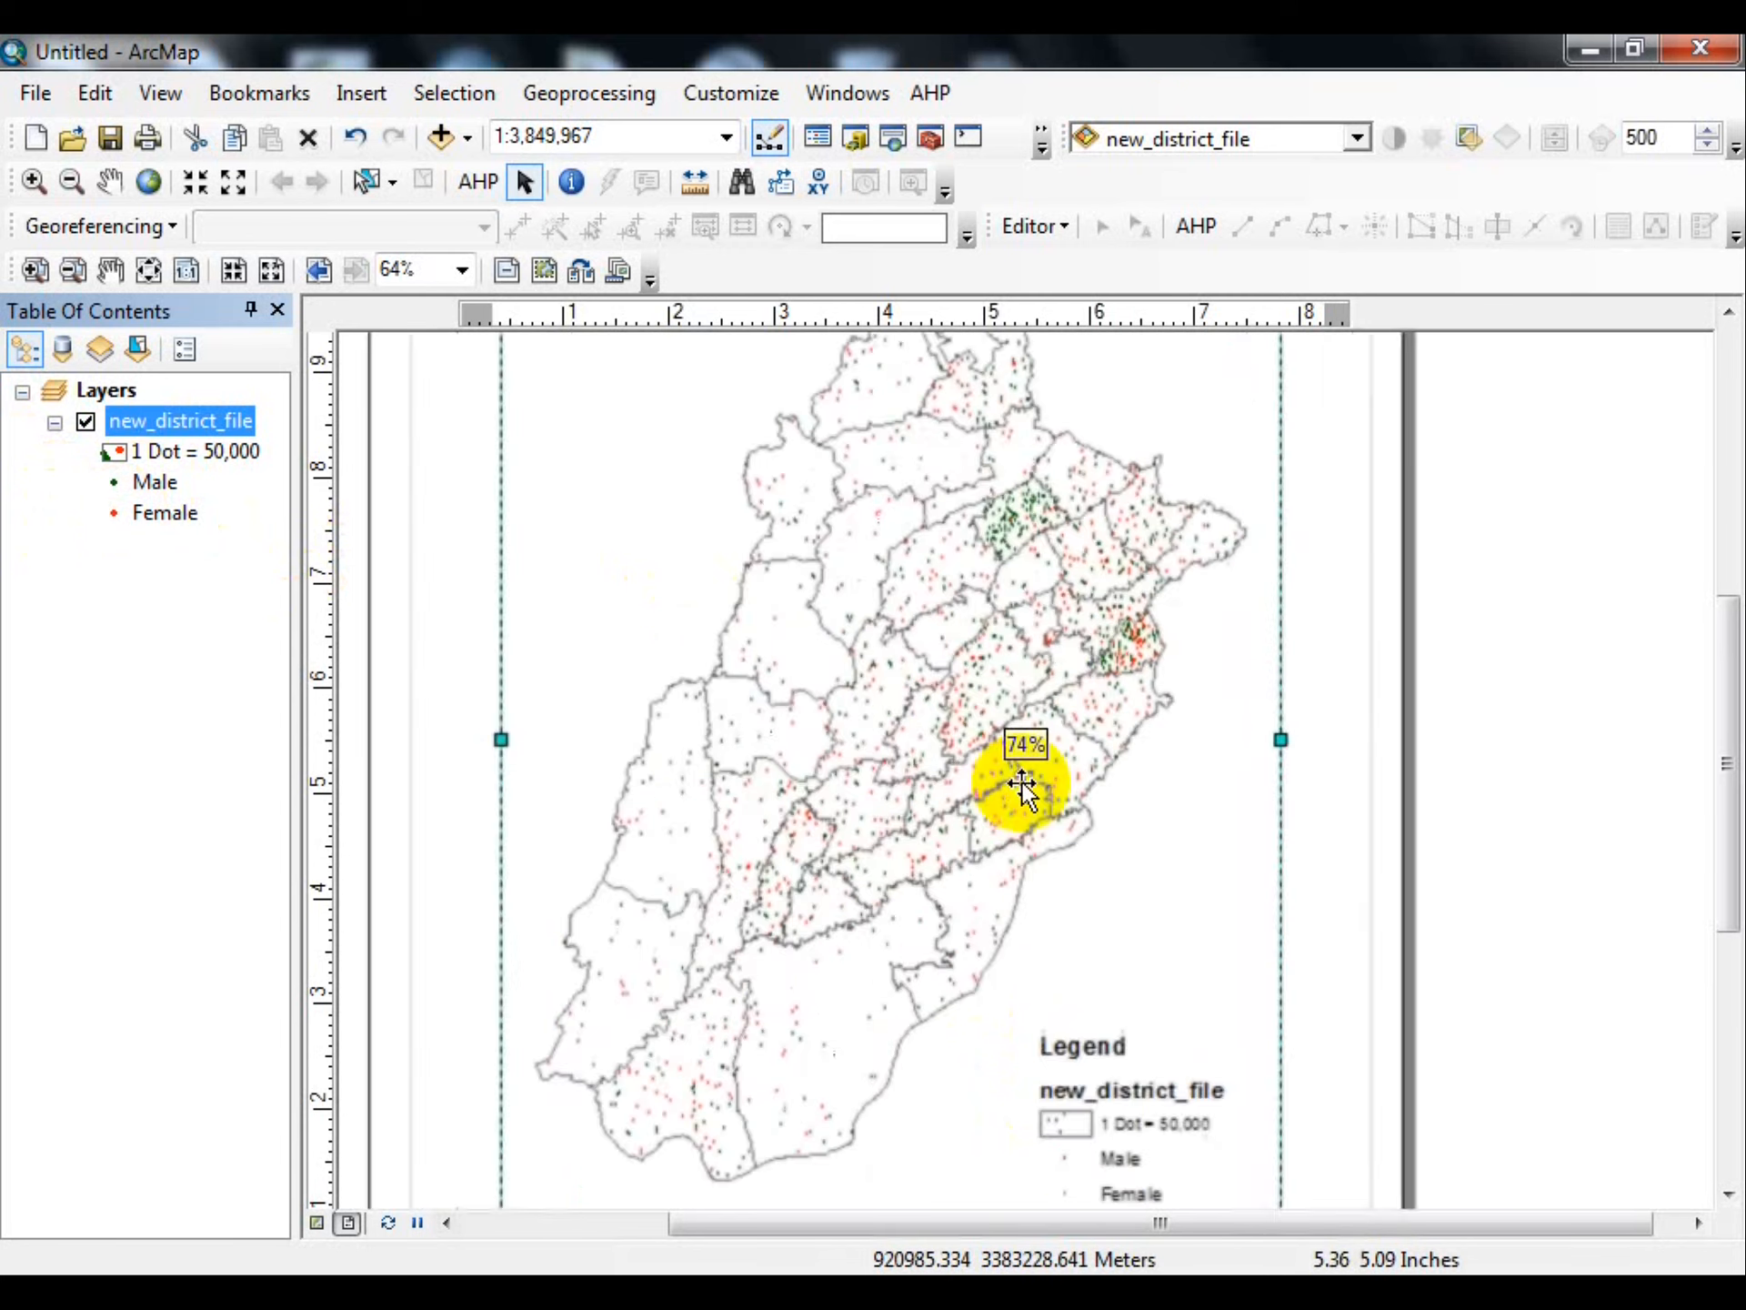
{"action": "scroll", "coordinate": [1022, 783], "scroll_direction": "down", "scroll_amount": 3}
{"action": "scroll", "coordinate": [965, 778], "scroll_direction": "up", "scroll_amount": 3}
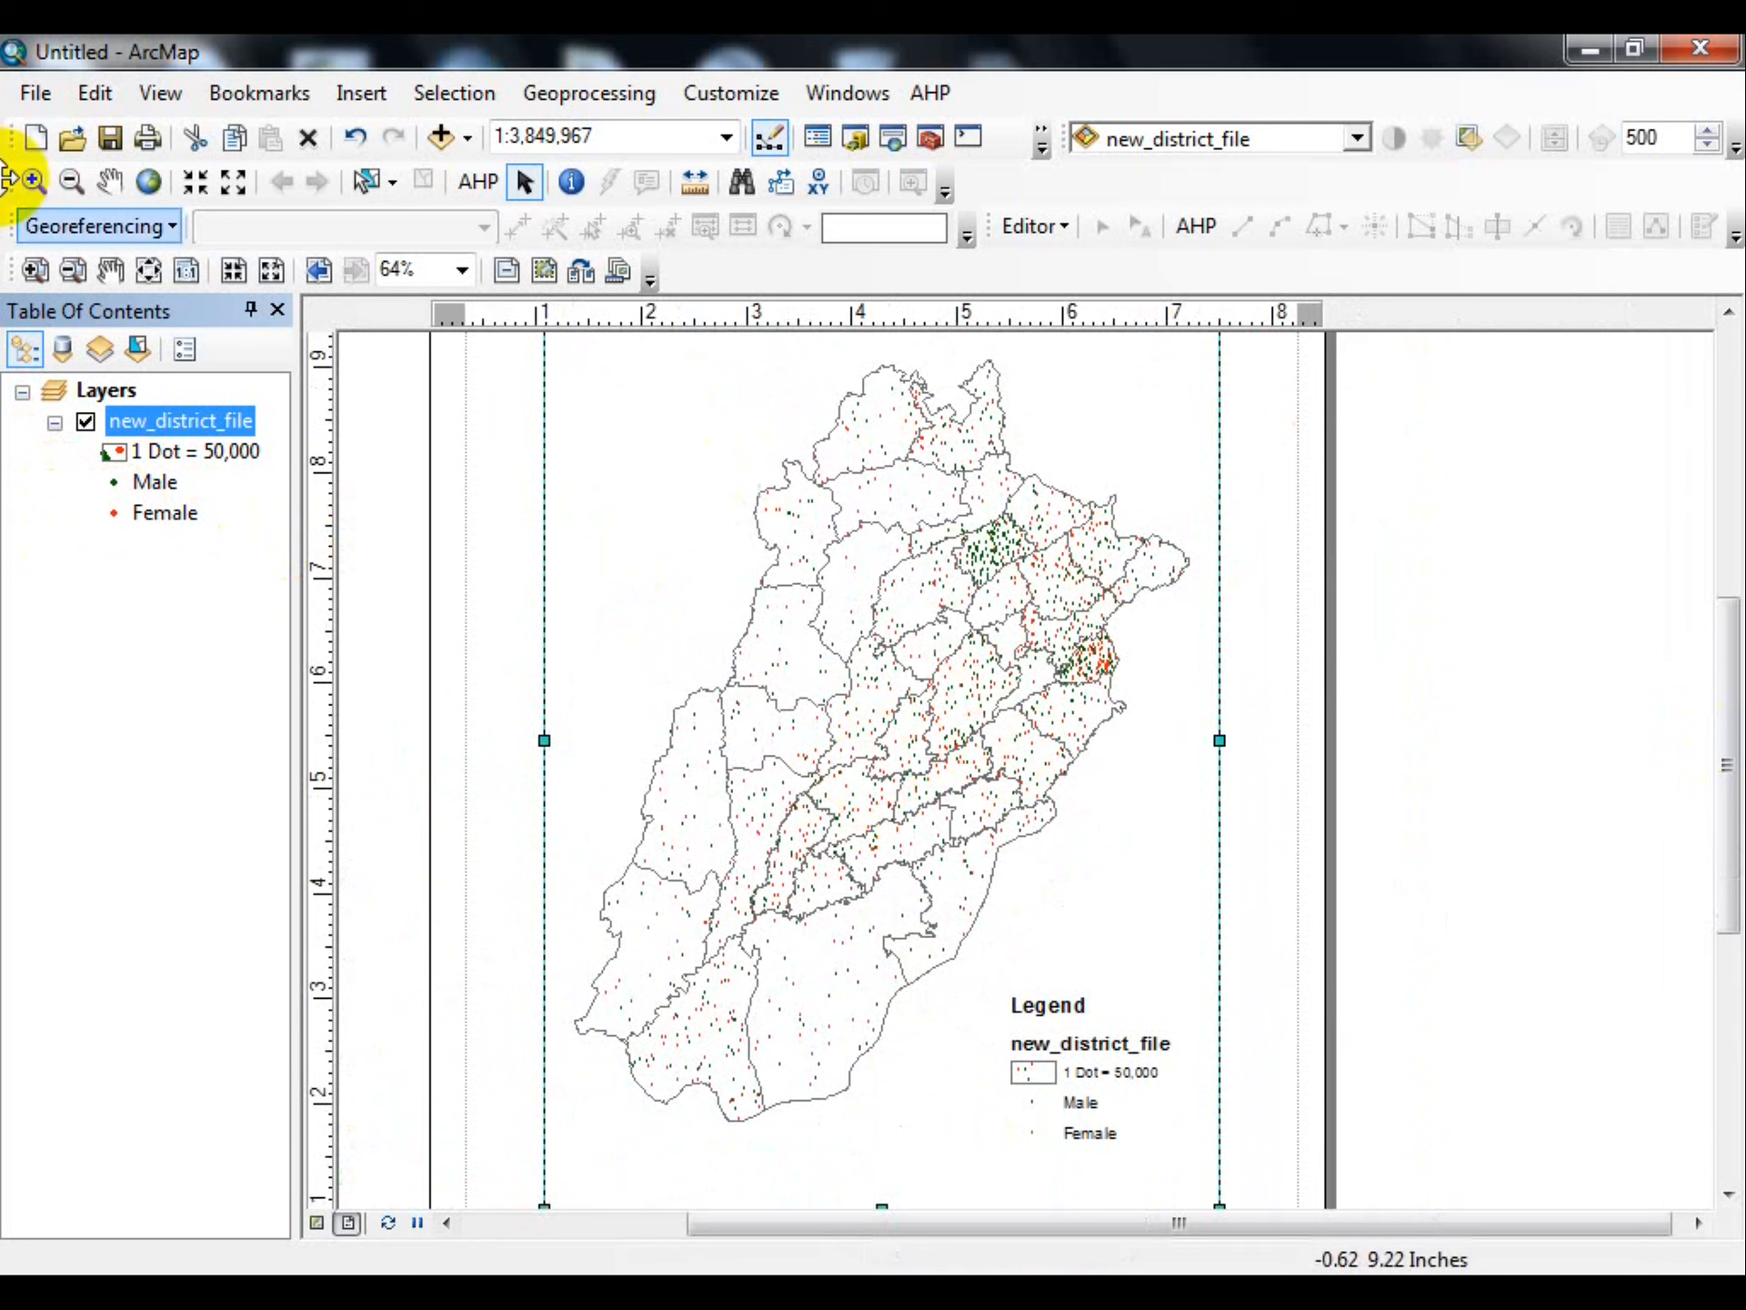
- Look at the background line symbol options in the district layer's dot density symbology and close the properties without making changes
{"action": "right_click", "coordinate": [161, 418]}
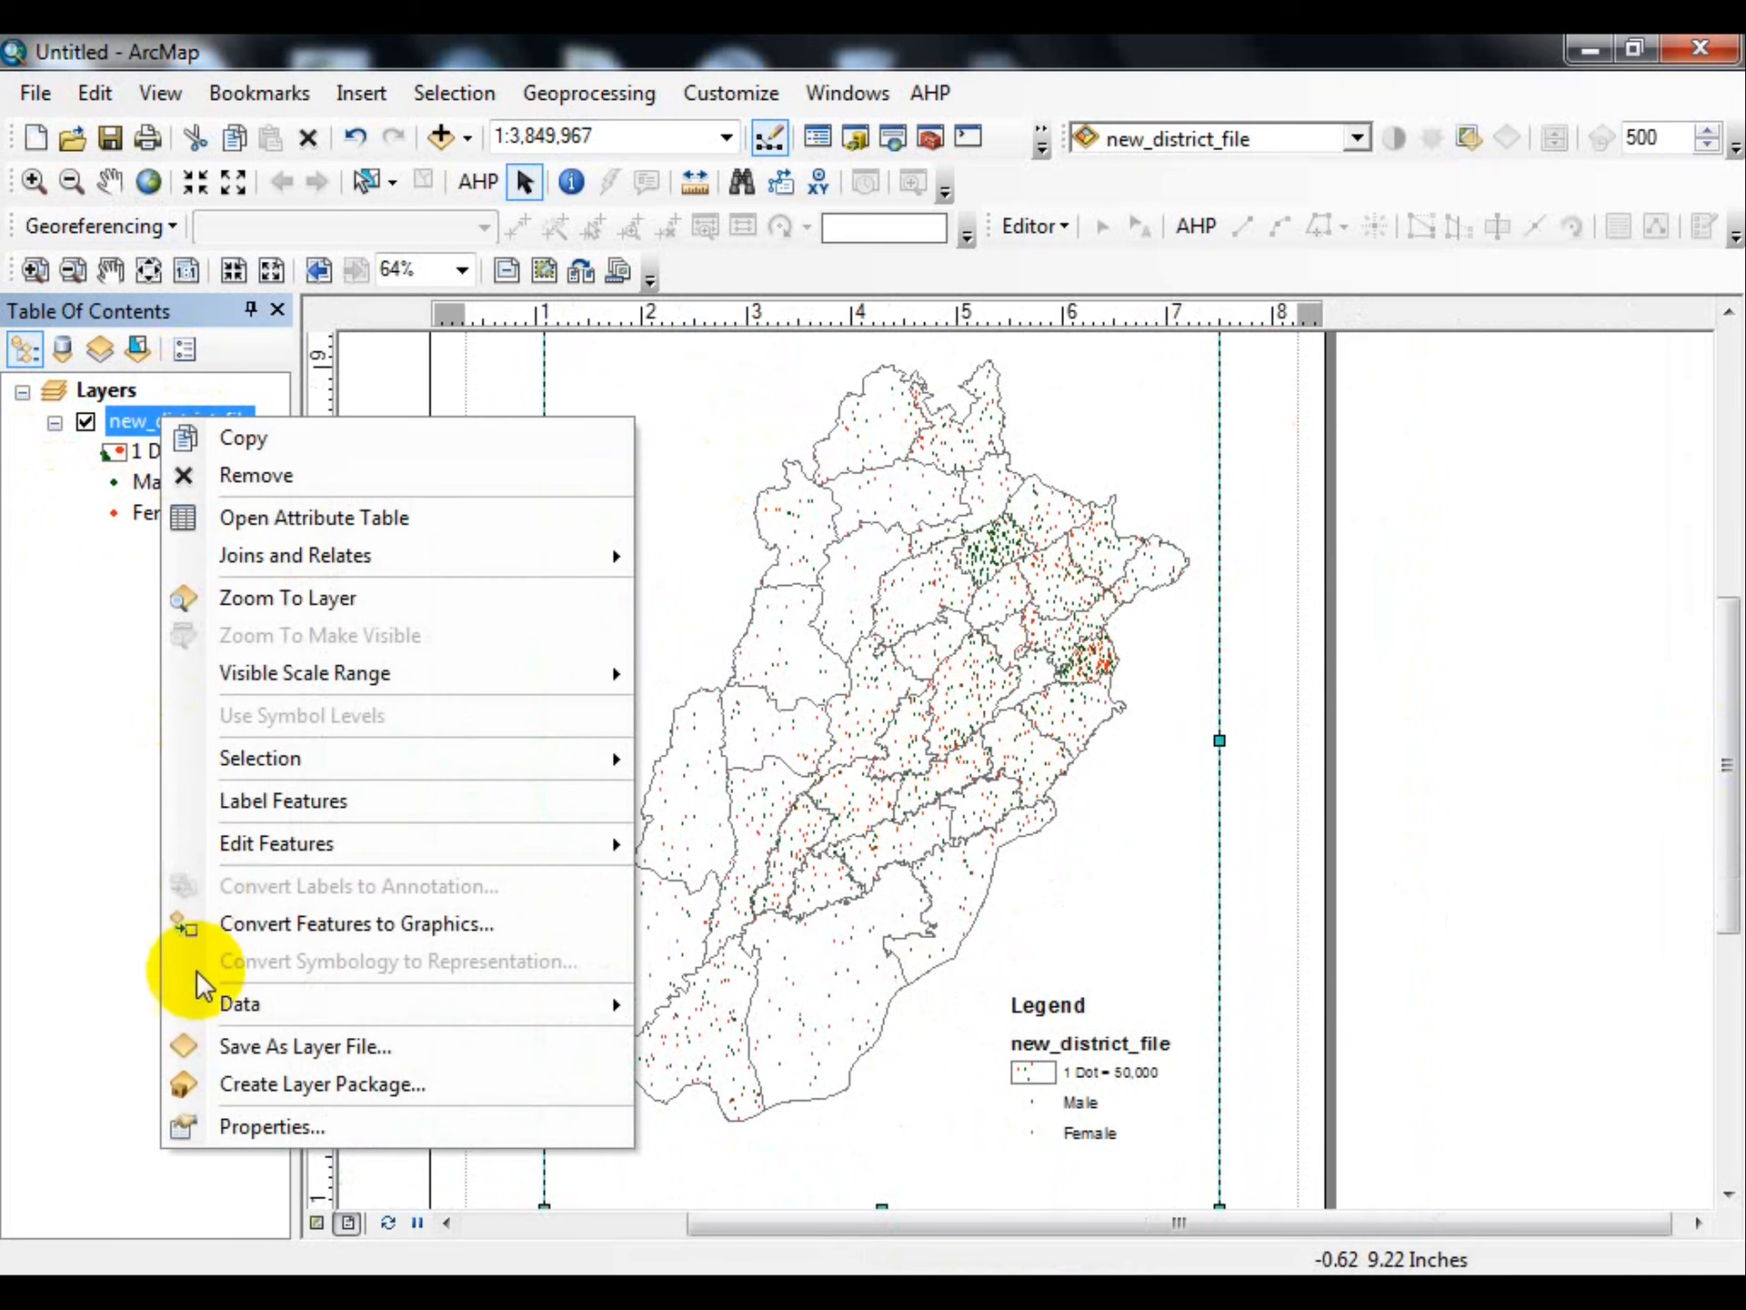
{"action": "left_click", "coordinate": [238, 1128]}
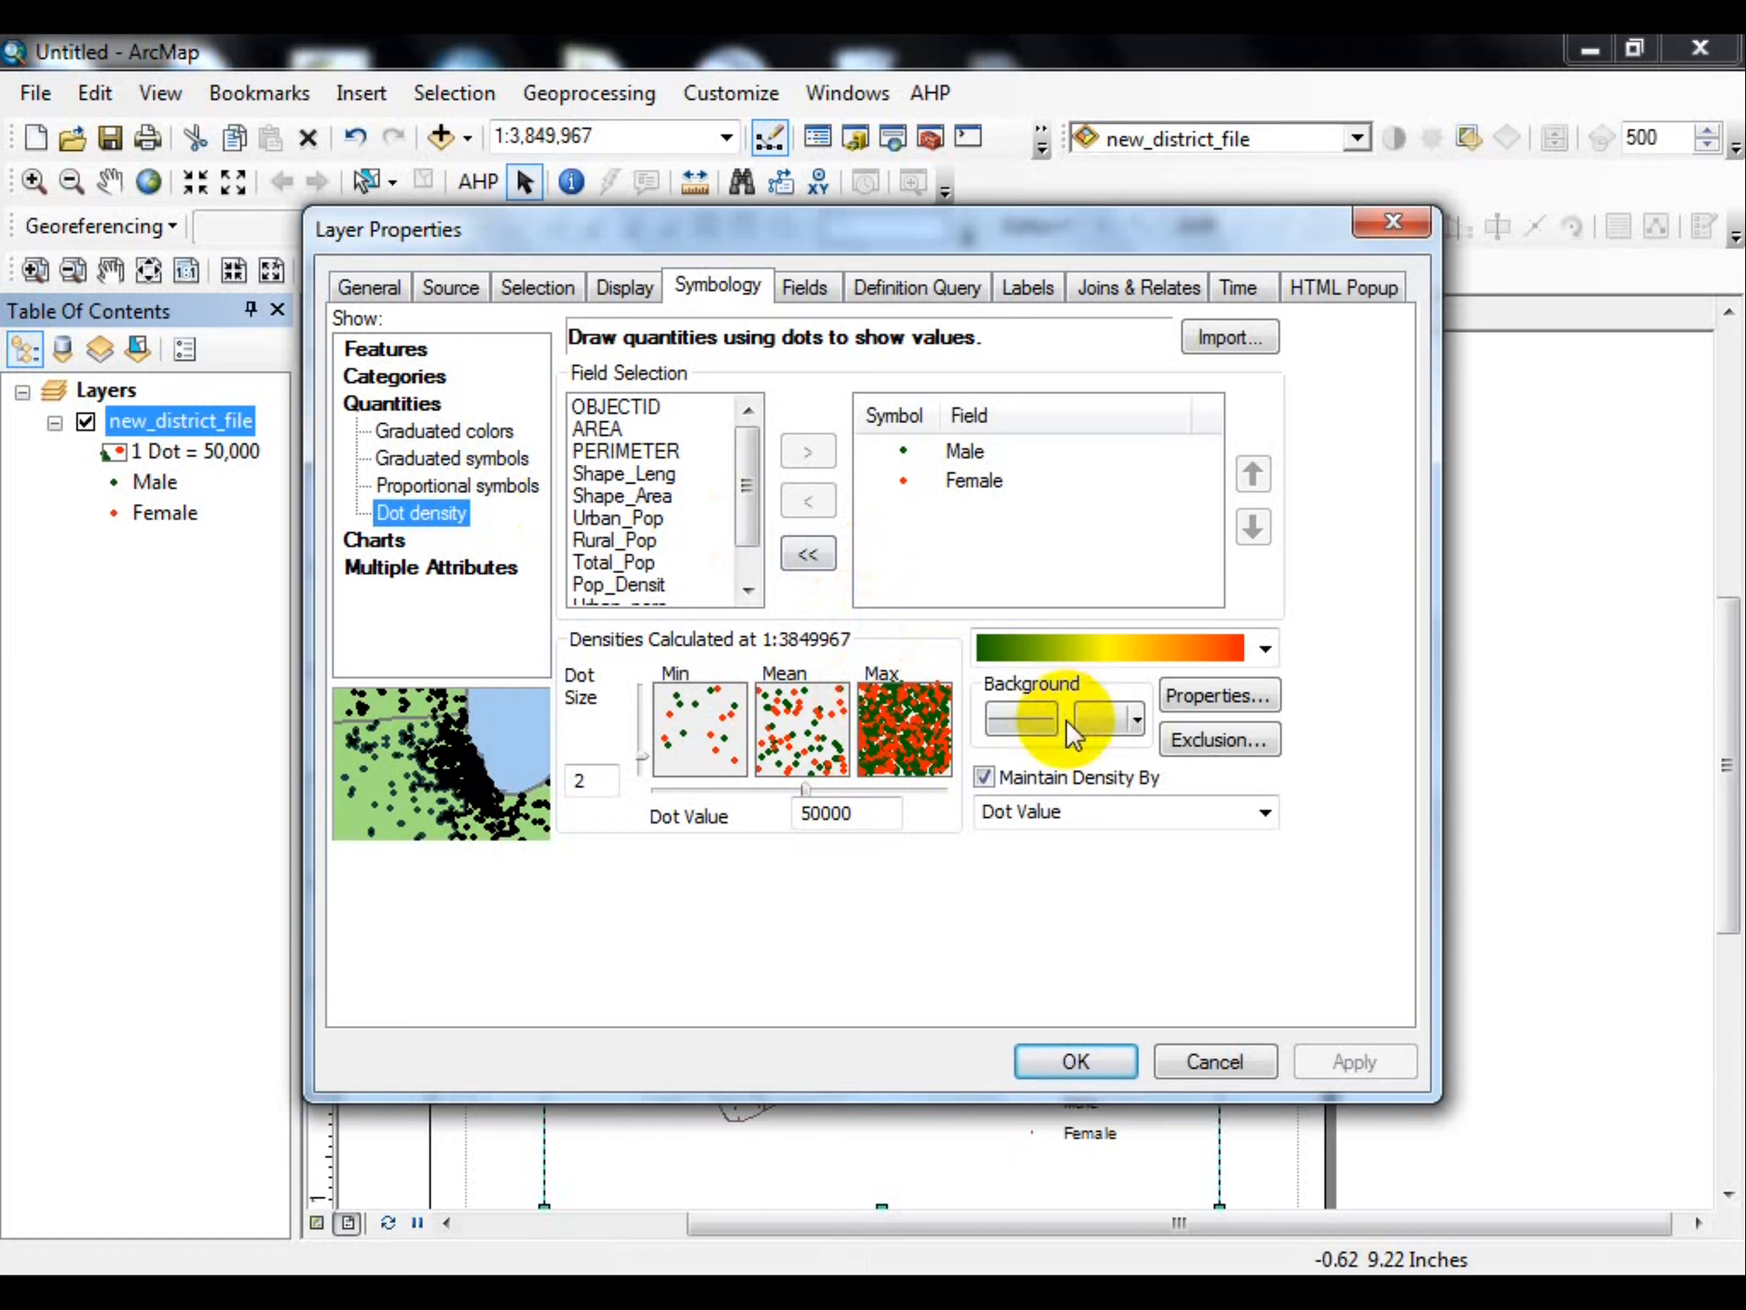
{"action": "left_click", "coordinate": [1022, 727]}
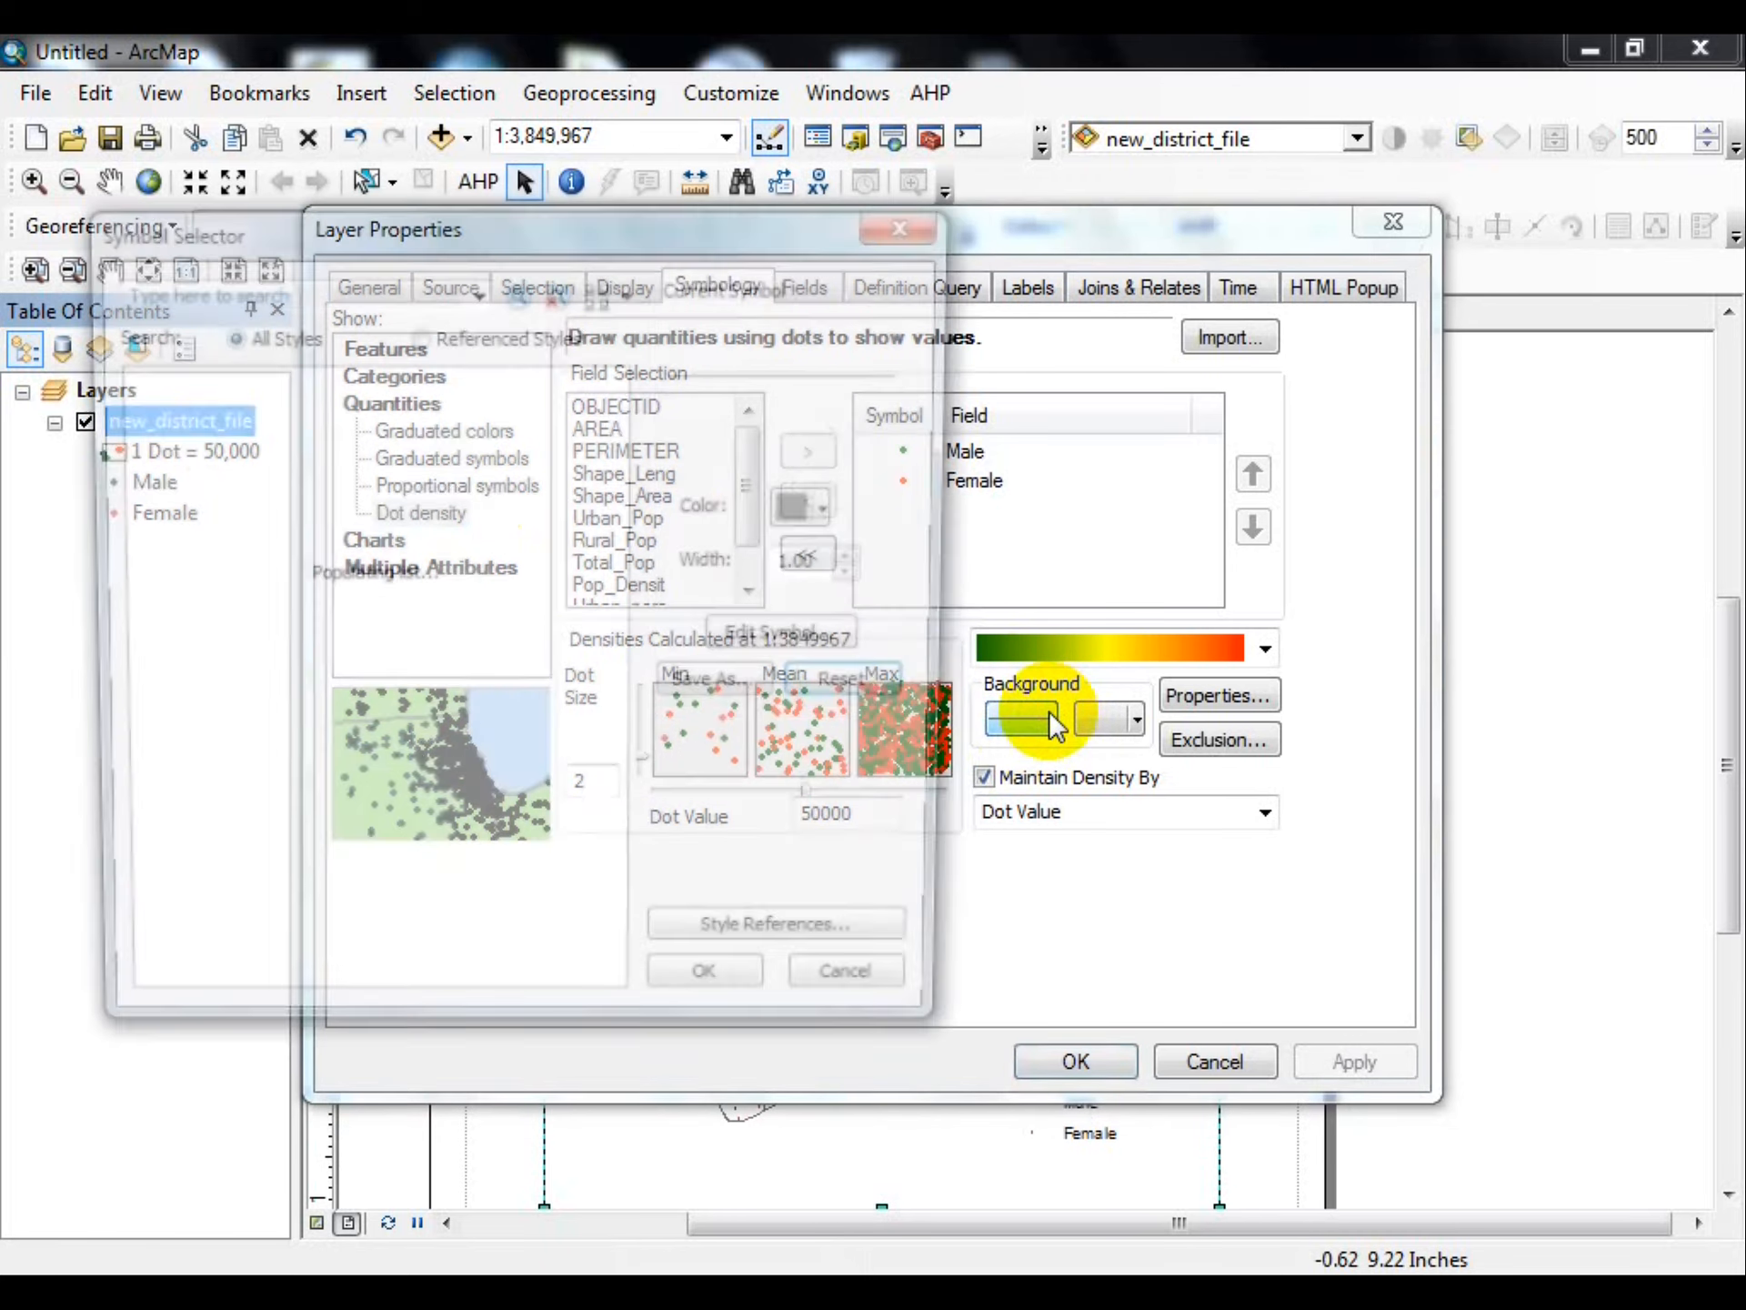
{"action": "left_click", "coordinate": [920, 1001]}
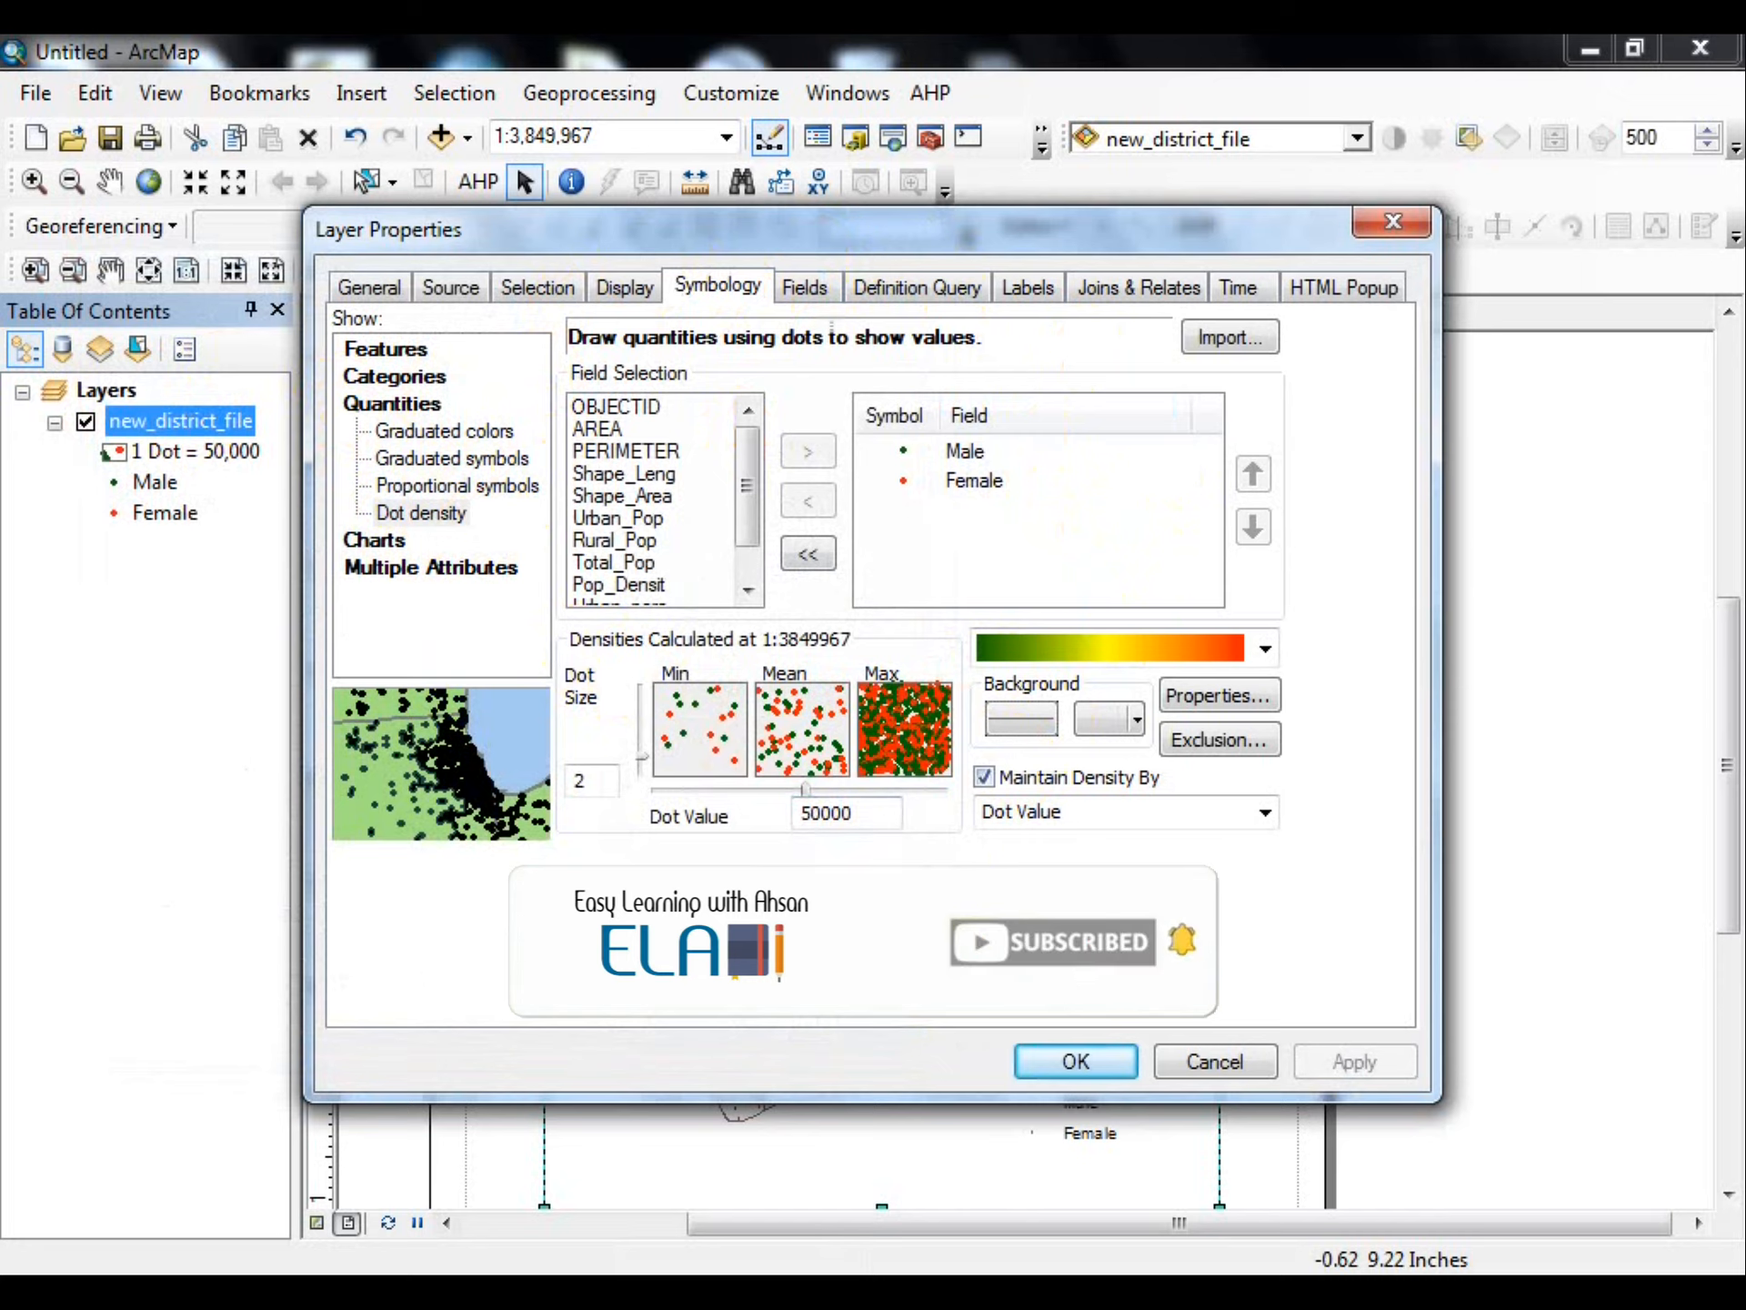
{"action": "left_click", "coordinate": [1214, 1061]}
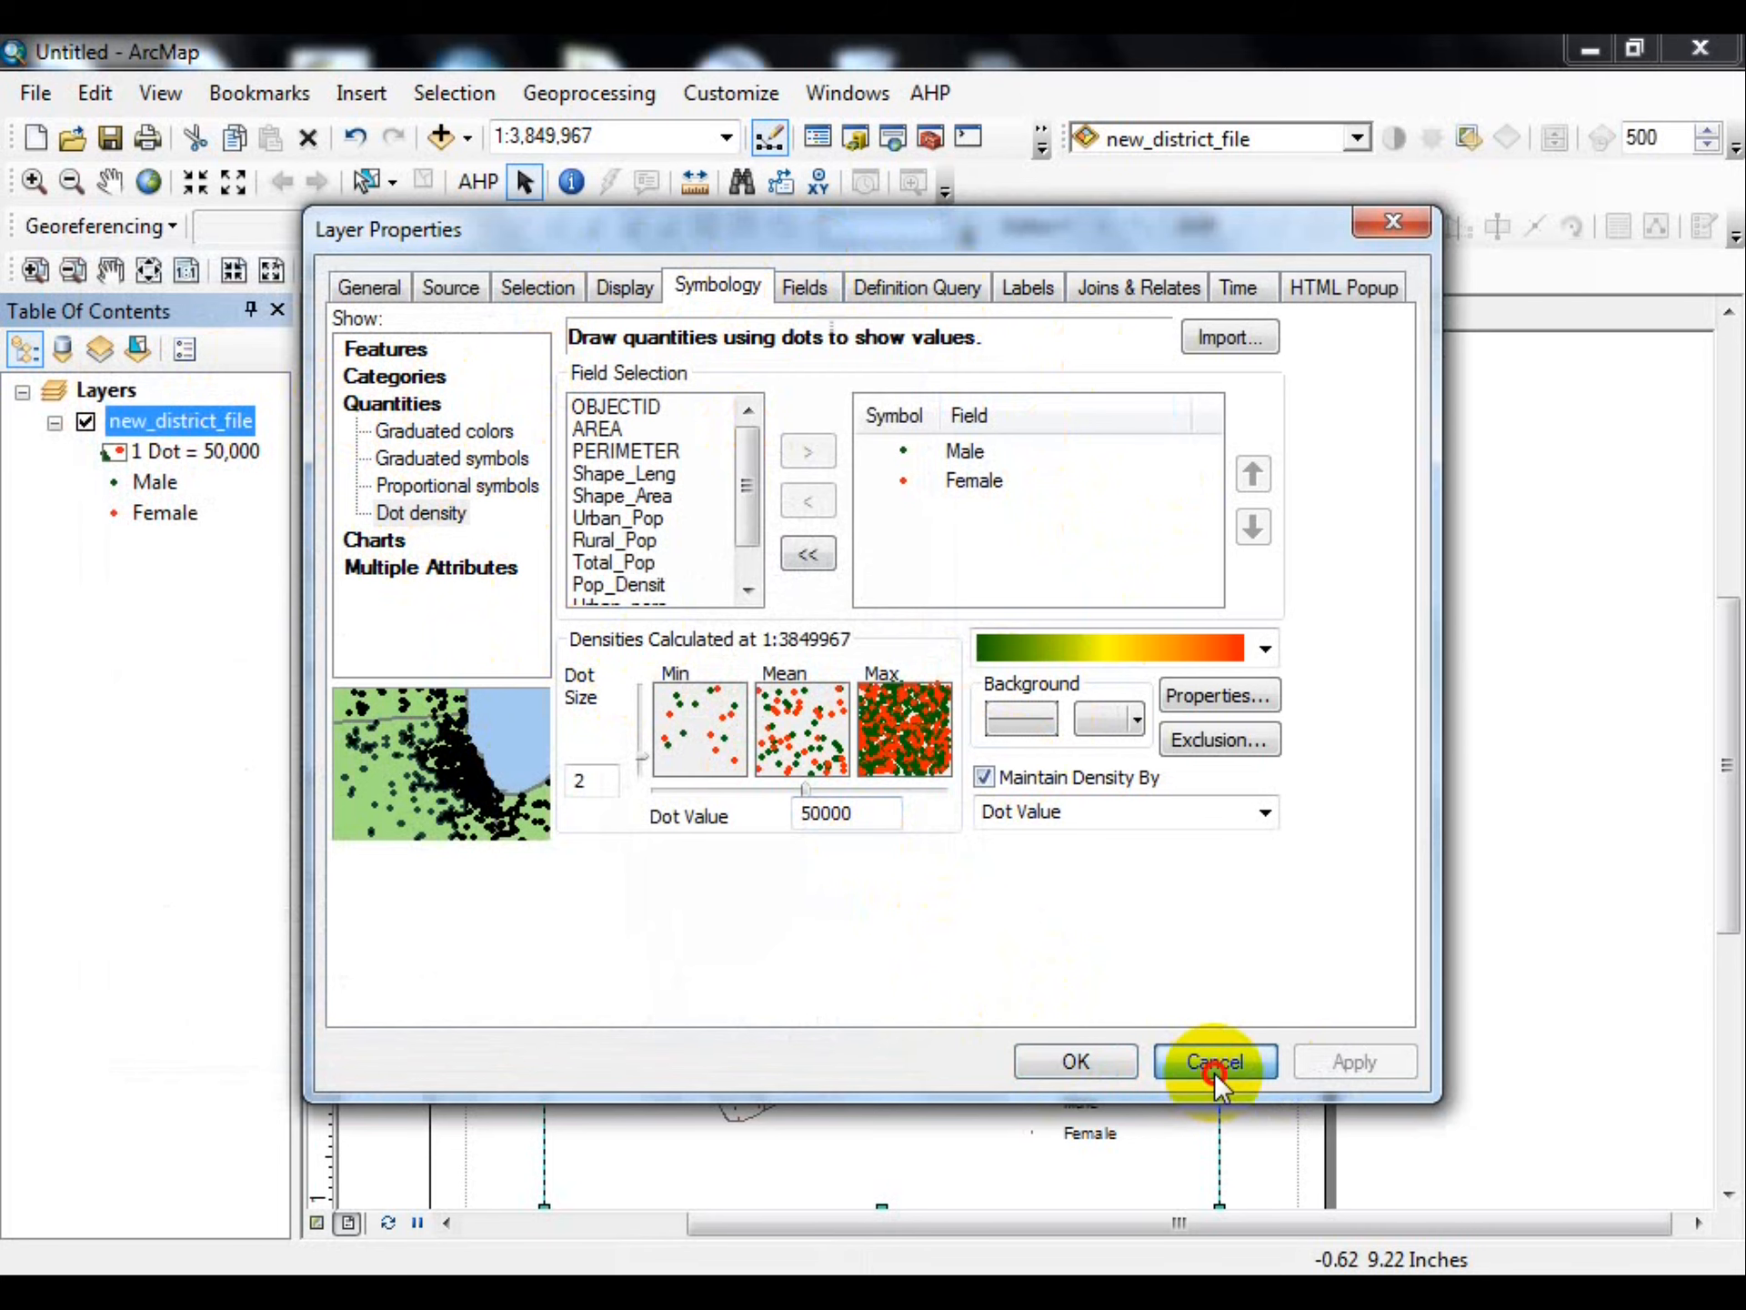